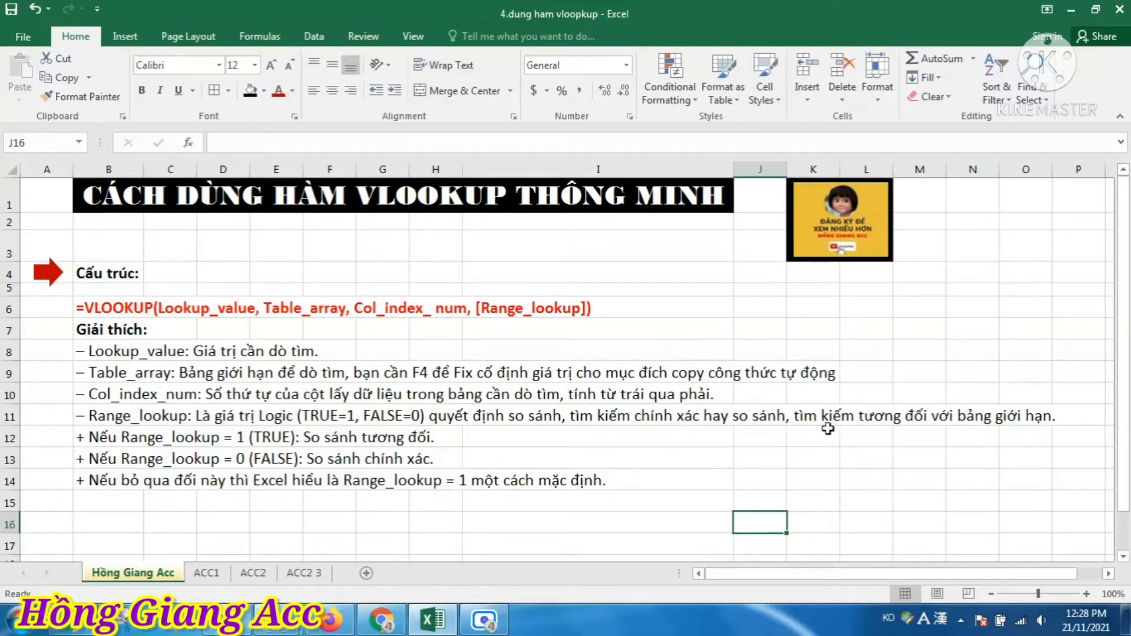
Open the ACC1 worksheet
click(208, 574)
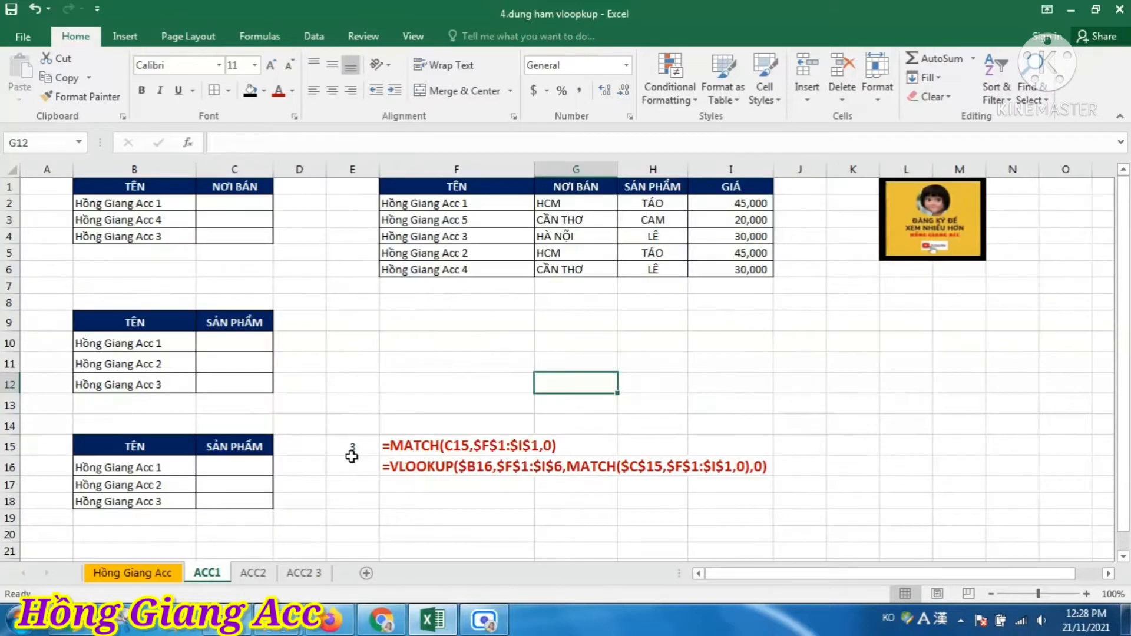
click(430, 383)
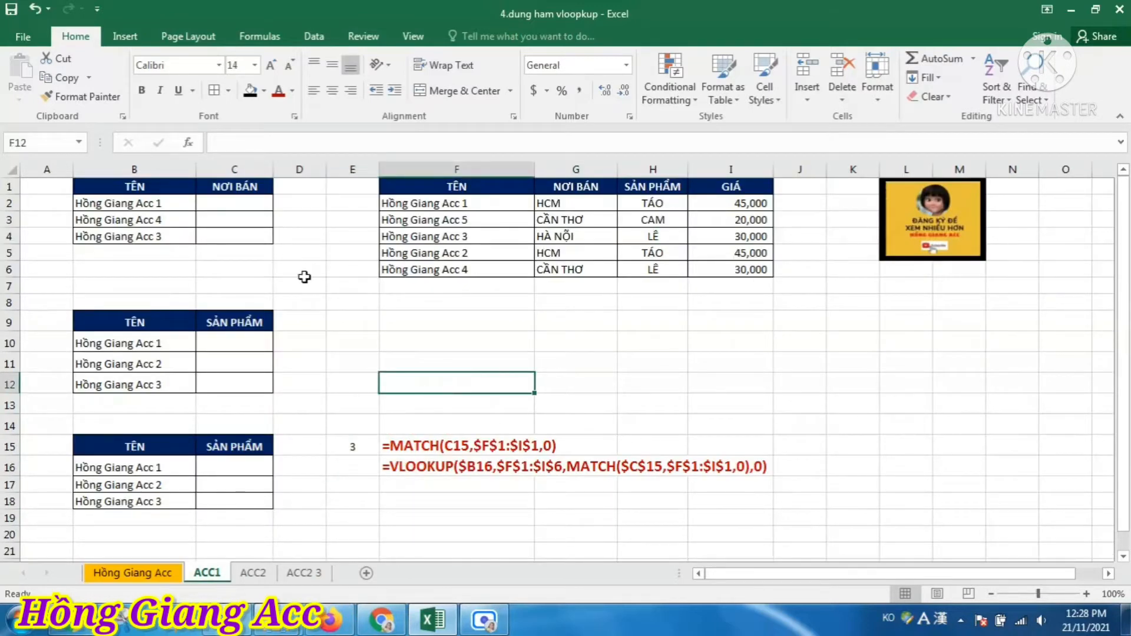
Enter the exact-match formula =VLOOKUP(B2,$F$2:$I$6,2,0) in cell C2 of the NƠI BÁN column
click(230, 202)
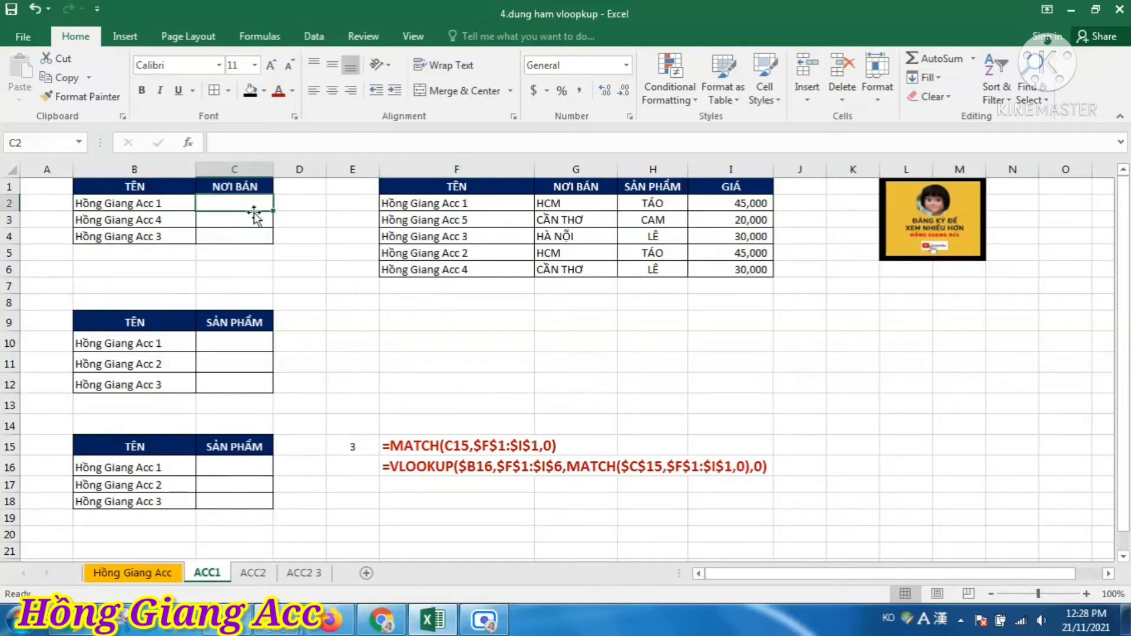
text(=V)
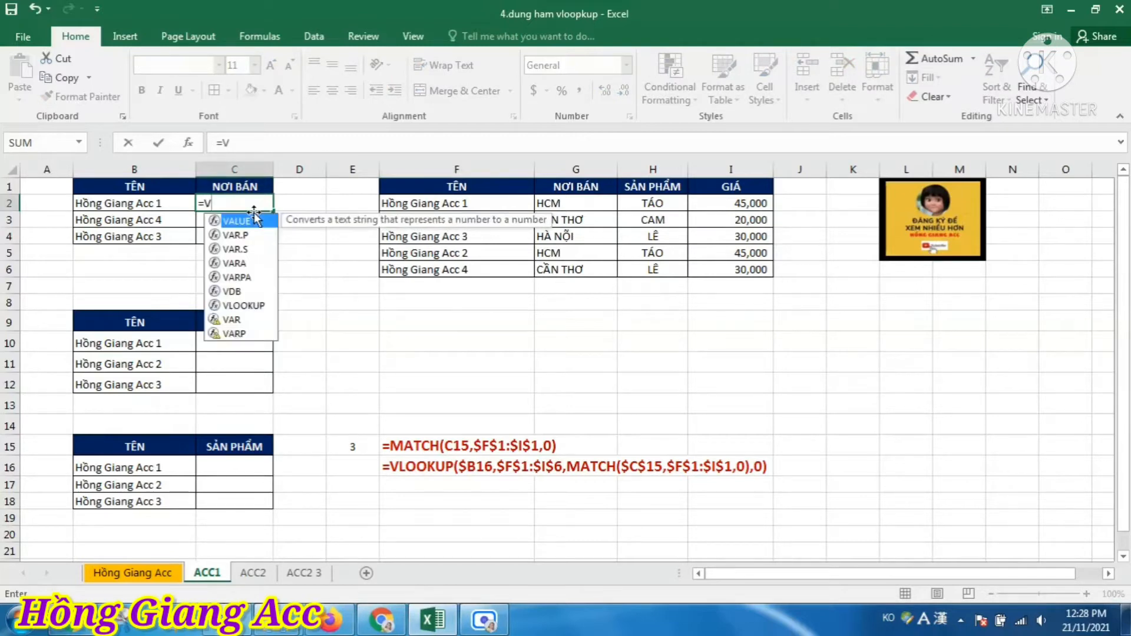
text(L)
double_click(255, 217)
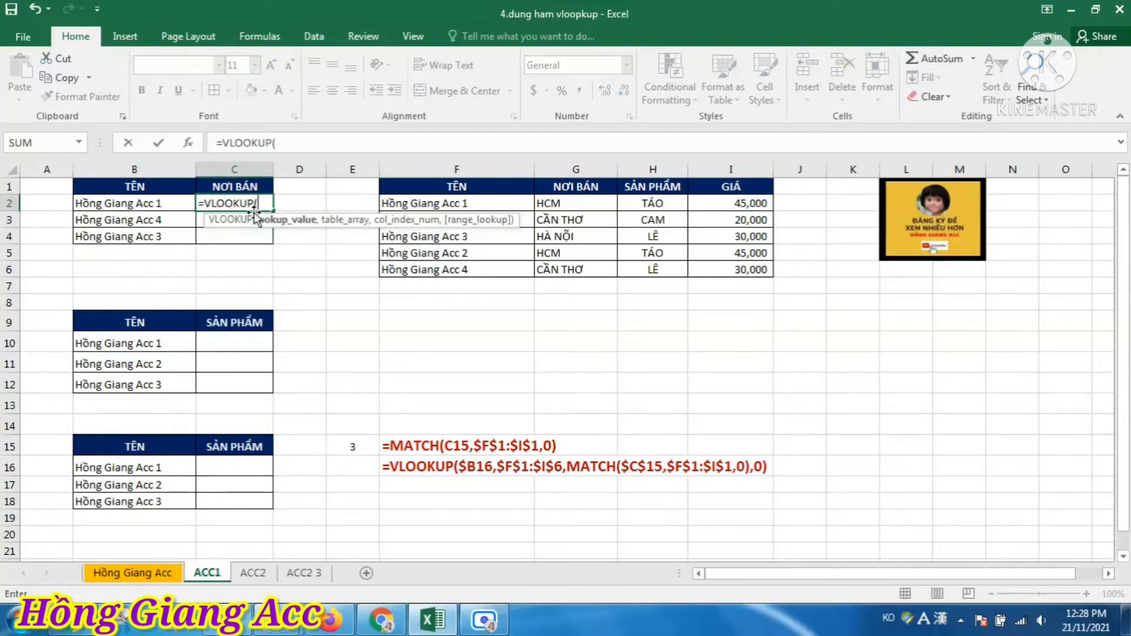
click(137, 203)
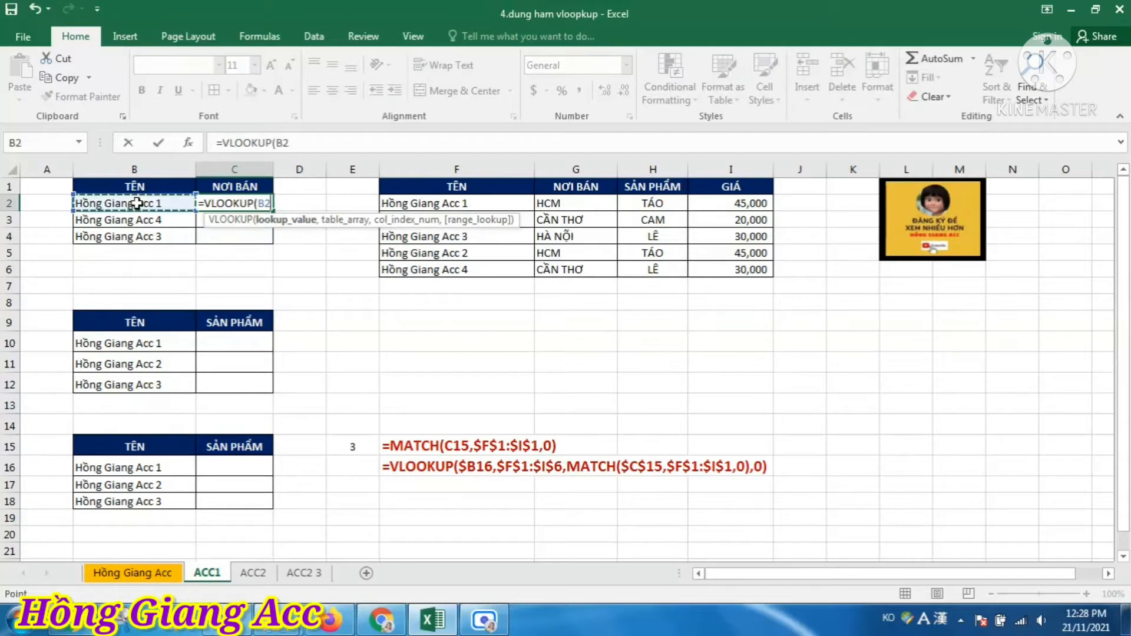
text(,)
drag(413, 198, 722, 269)
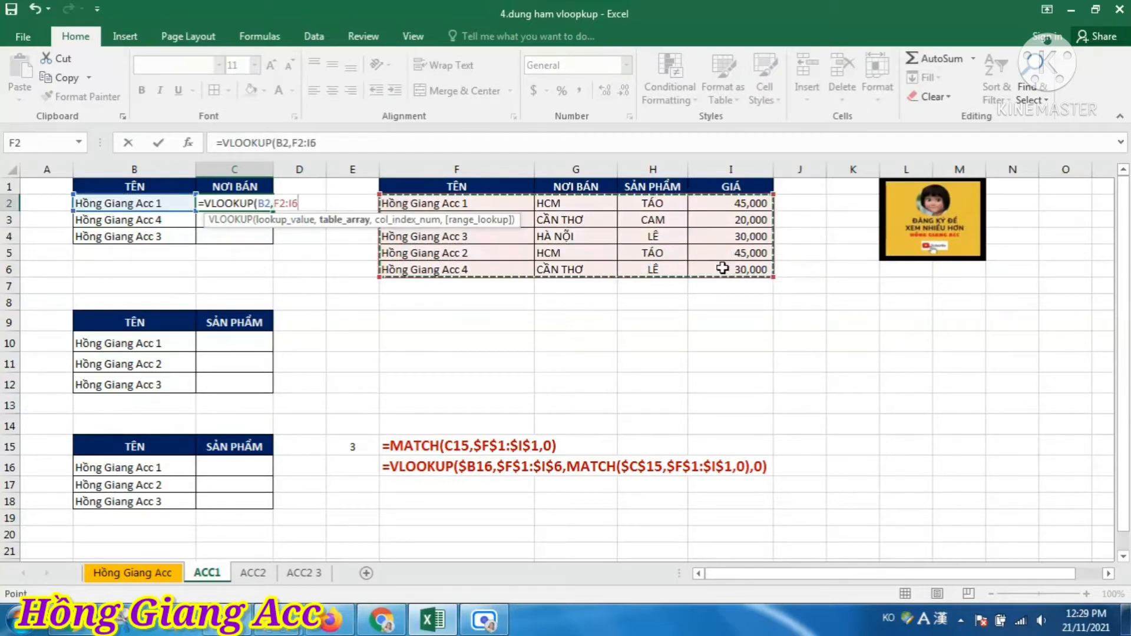
key(F4)
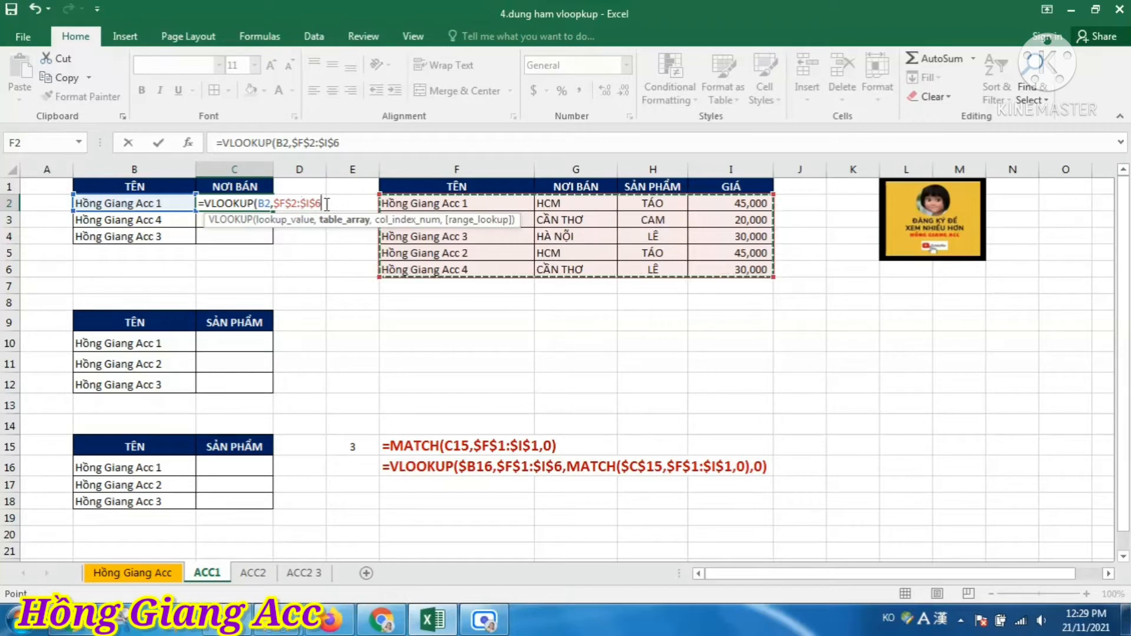
text(,)
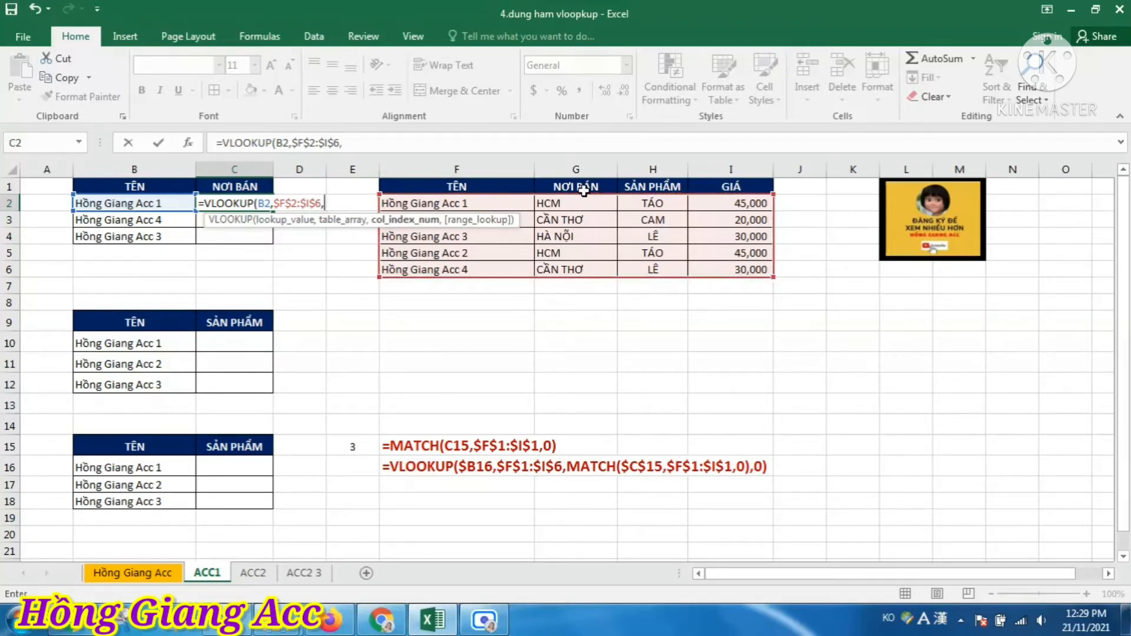
text(2,)
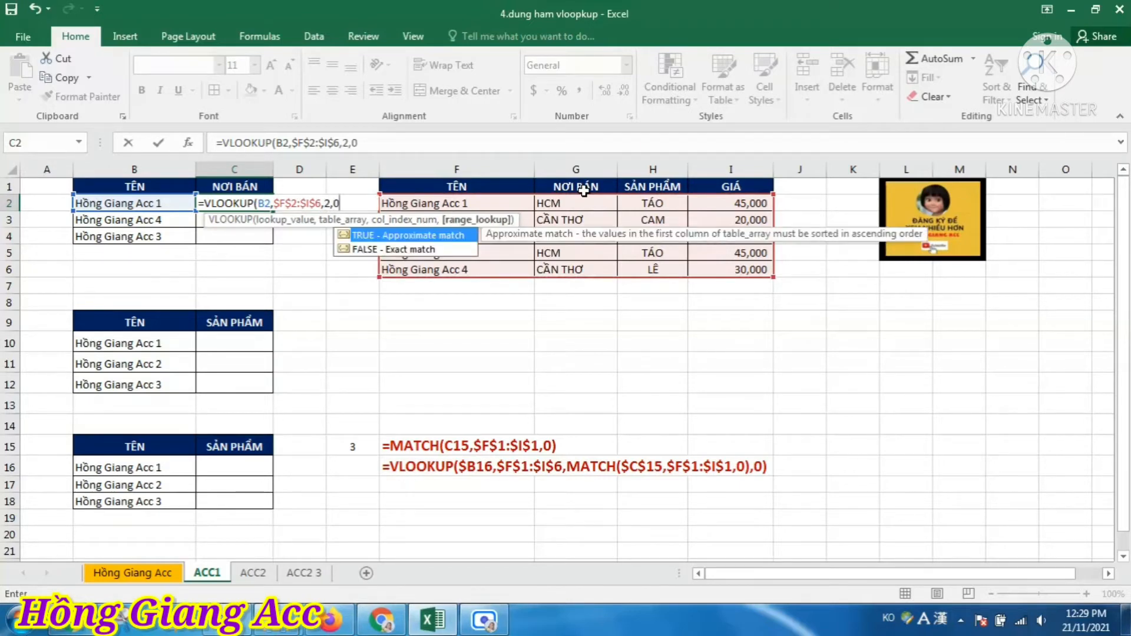
text(0))
key(Return)
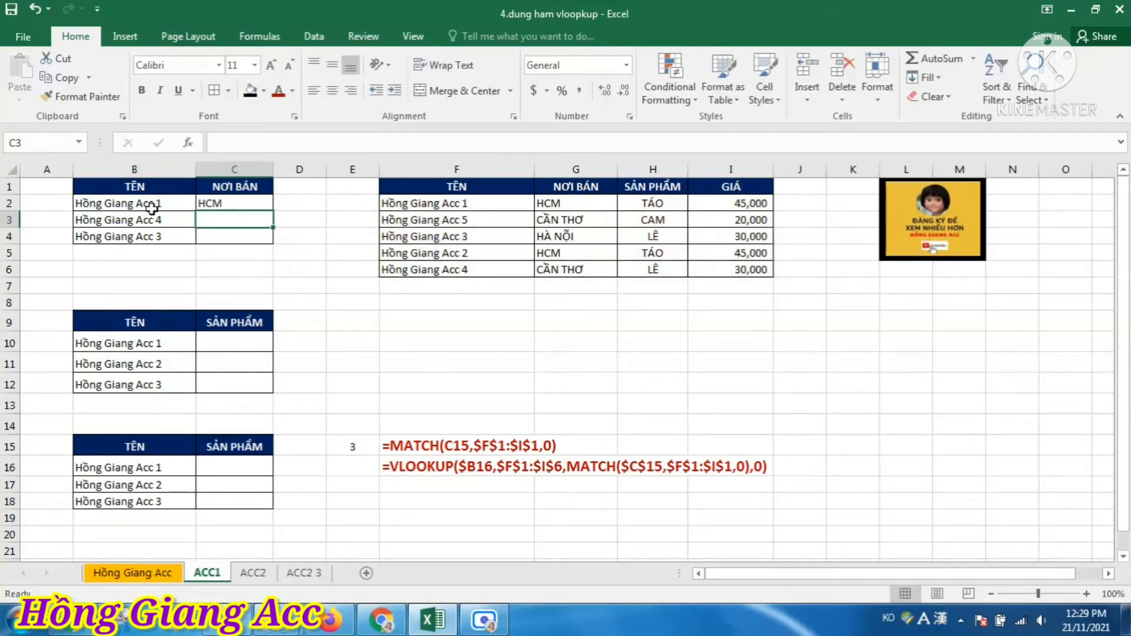
Fill the VLOOKUP formula from C2 down through C4 and check the filled cells
click(249, 203)
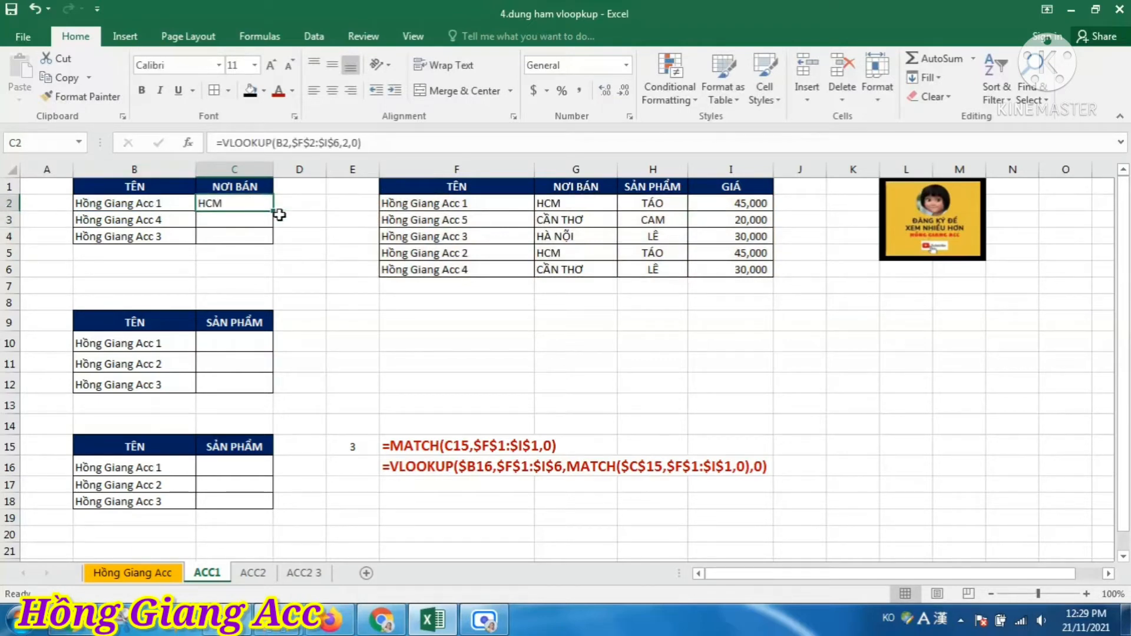
drag(275, 213, 275, 245)
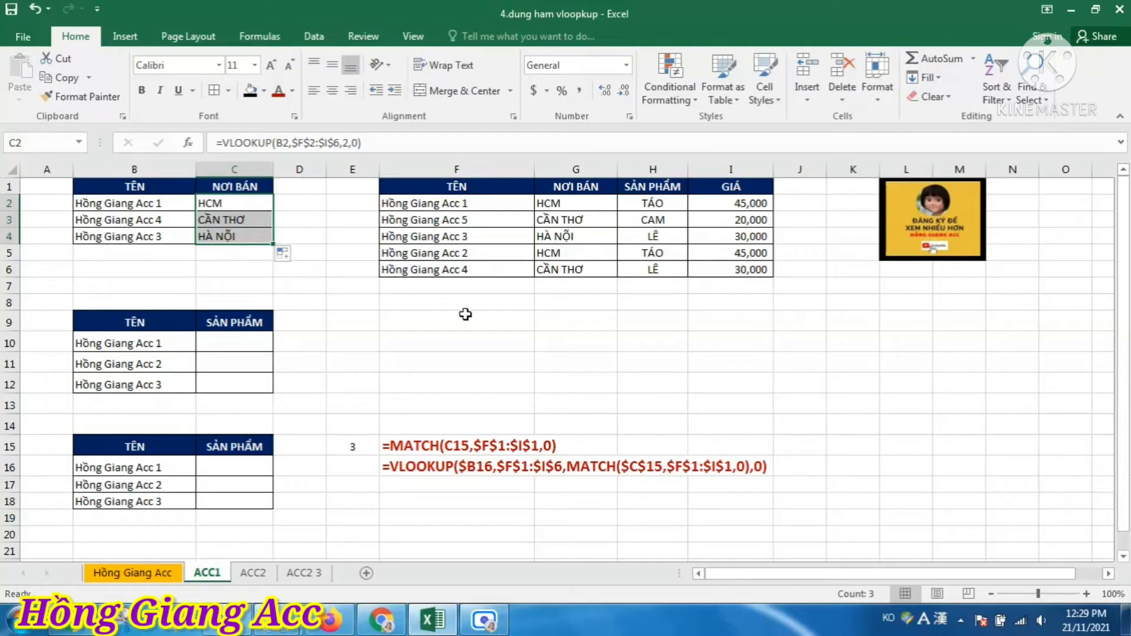
click(383, 314)
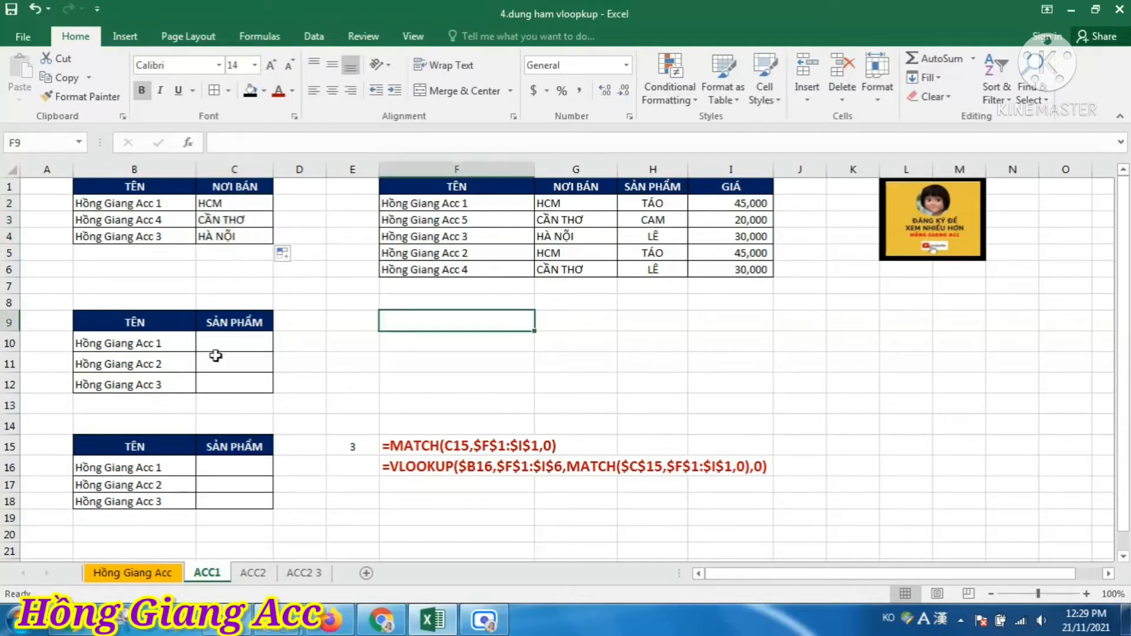
click(237, 213)
click(242, 205)
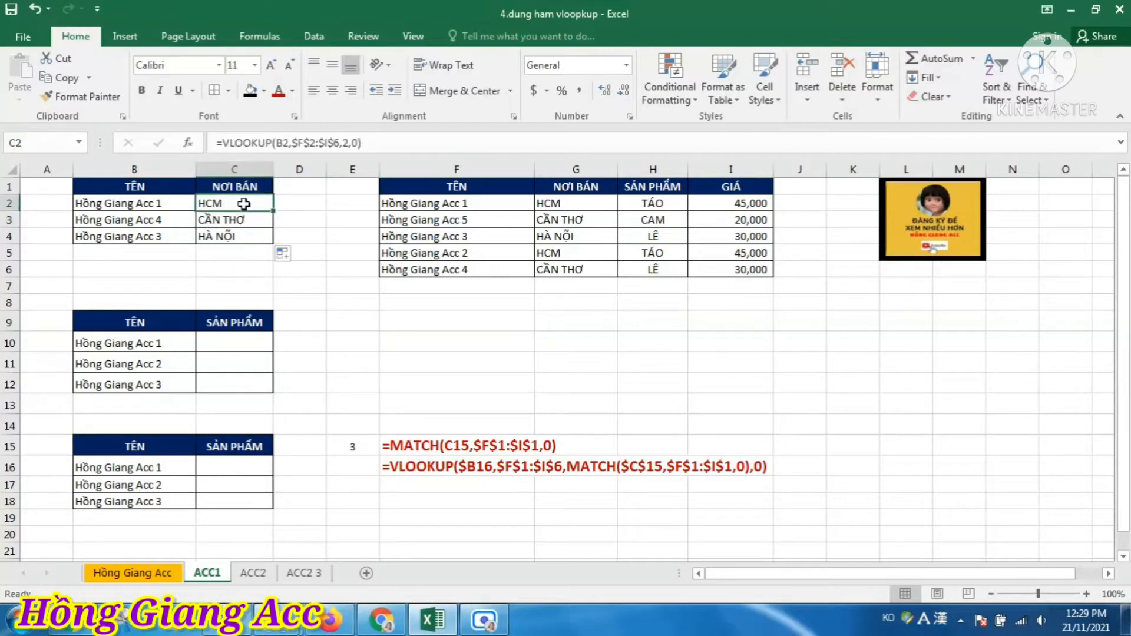
click(243, 240)
Enter the exact-match formula =VLOOKUP(B10,$F$2:$I$6,3,0) in cell C10 of the SẢN PHẨM column
click(246, 337)
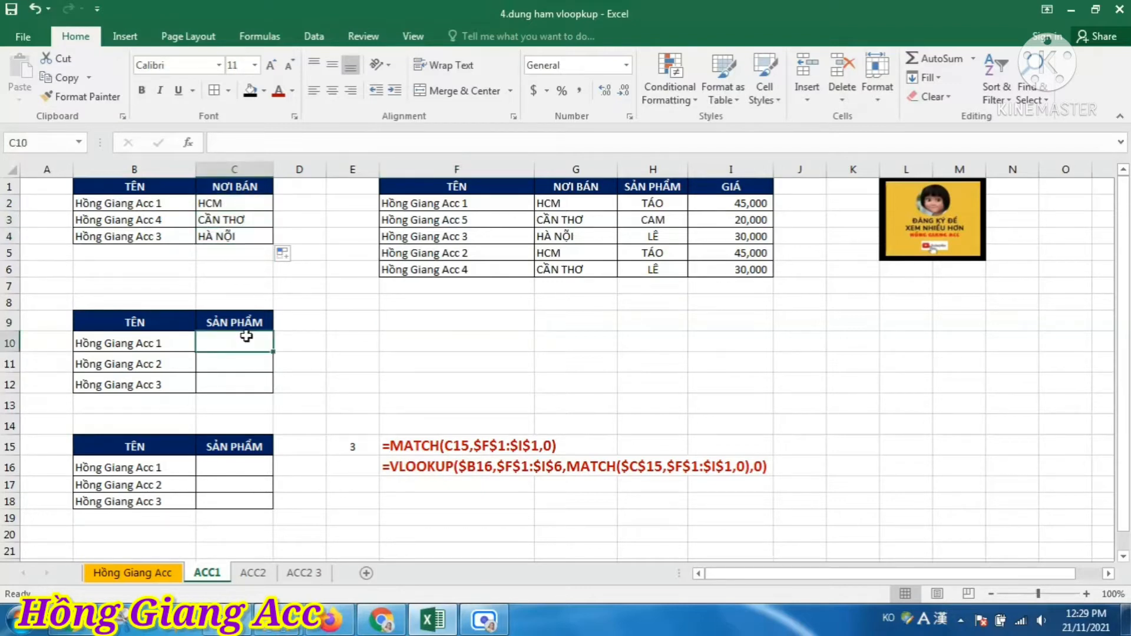
text(=V)
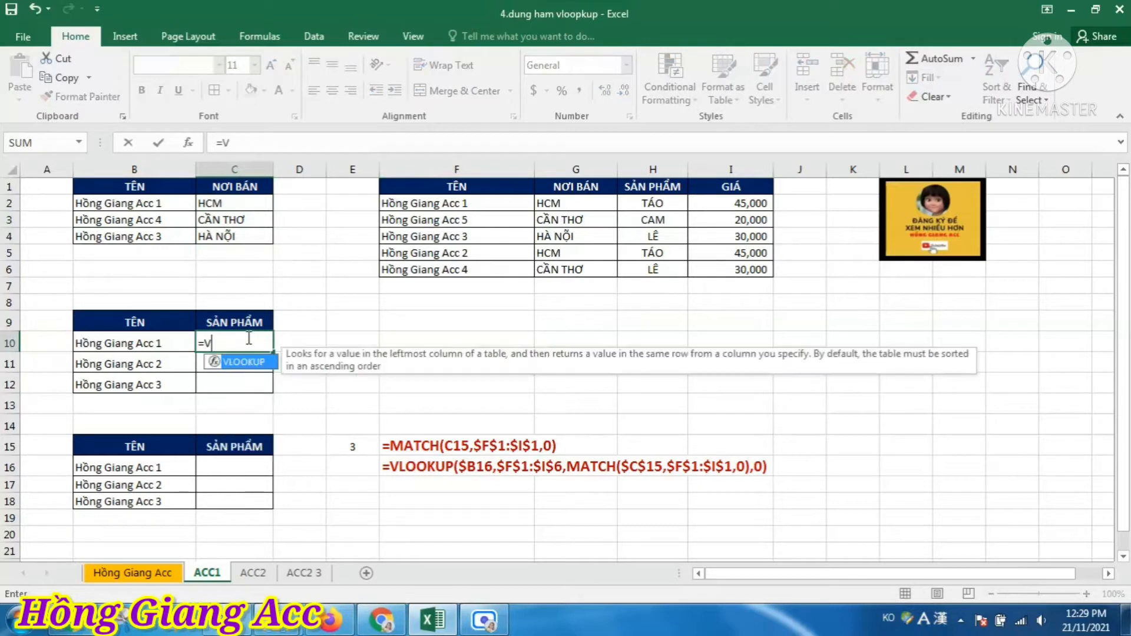
text(L)
key(Tab)
click(154, 340)
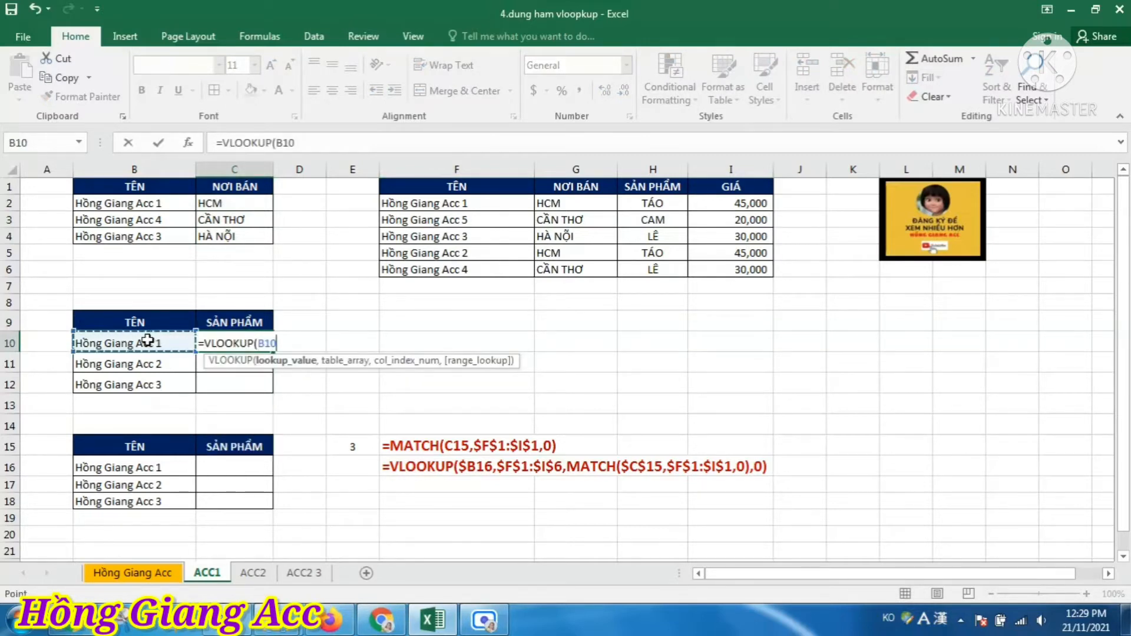
text(,)
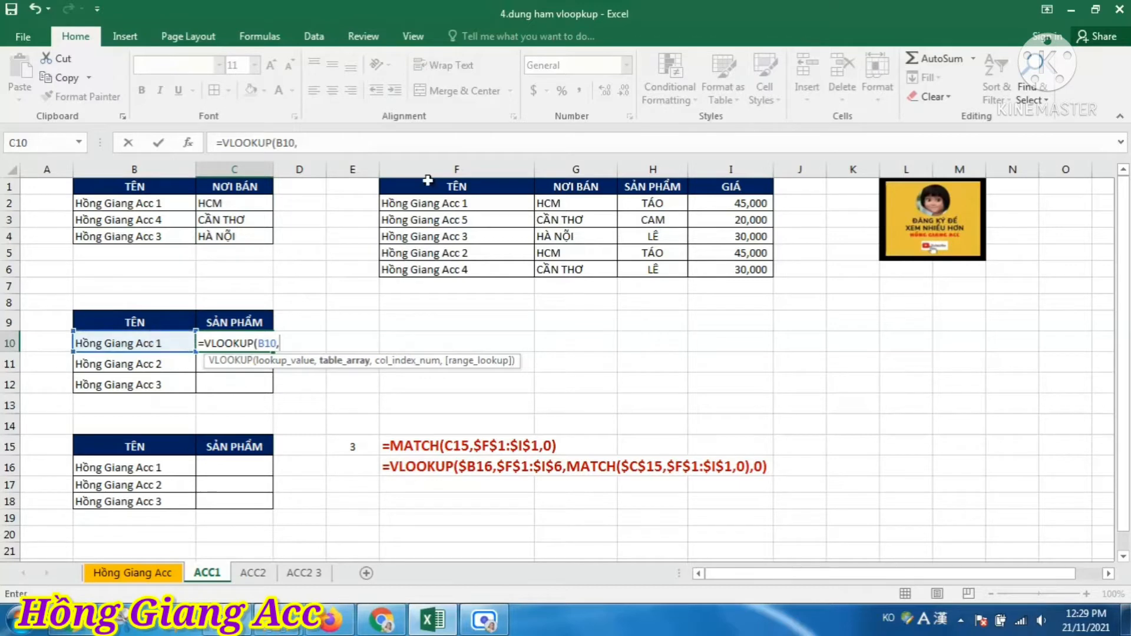
drag(391, 200, 702, 268)
key(F4)
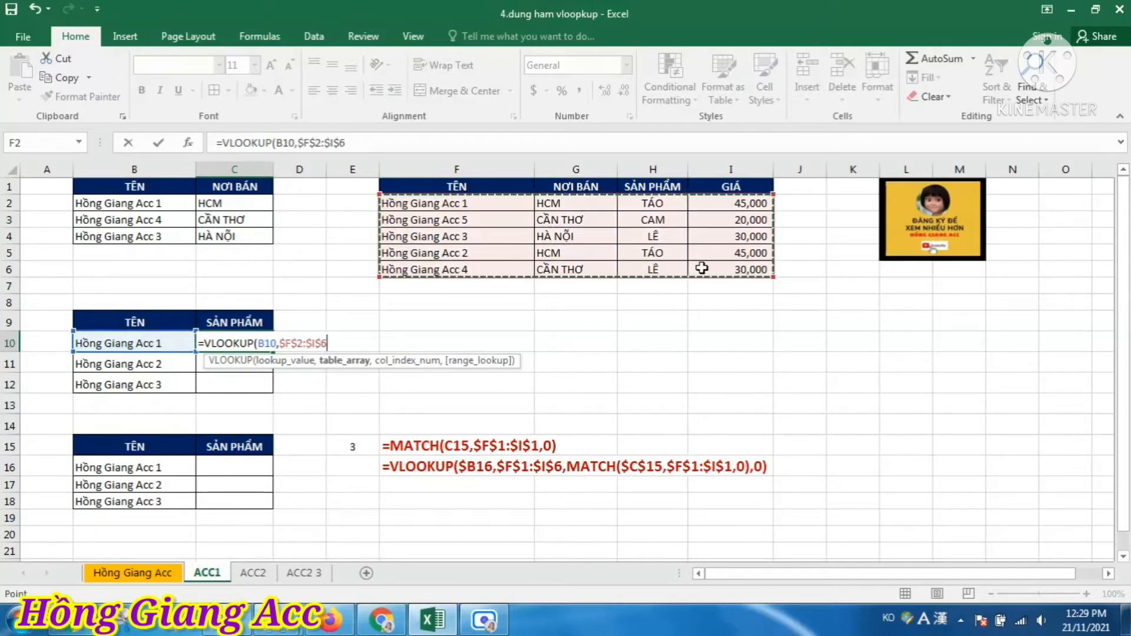
text(,)
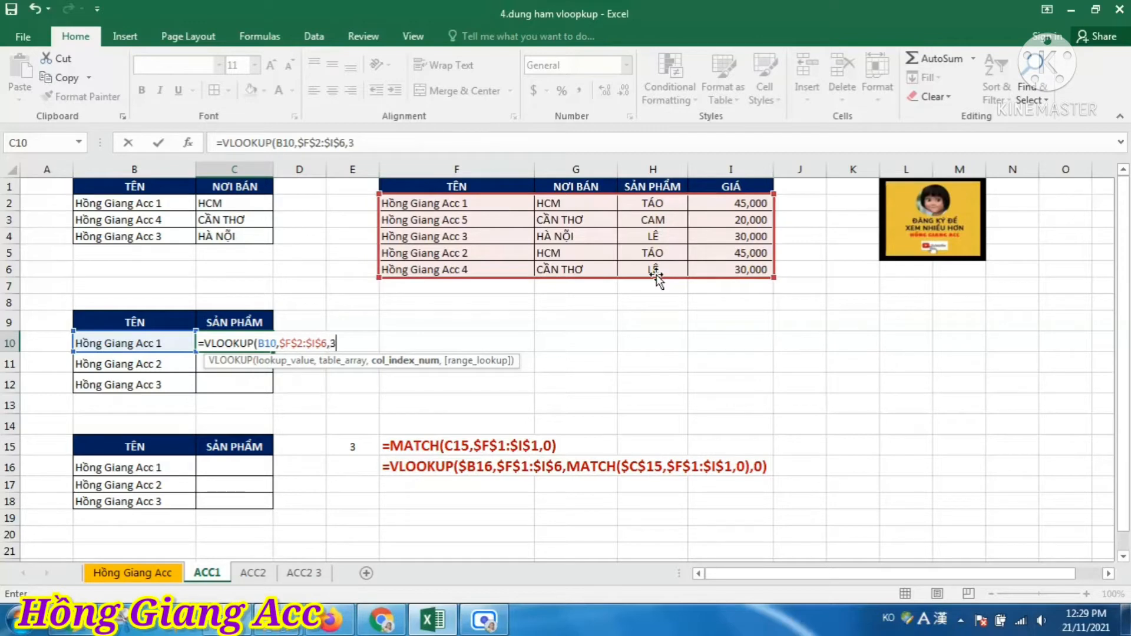
text(3,0)
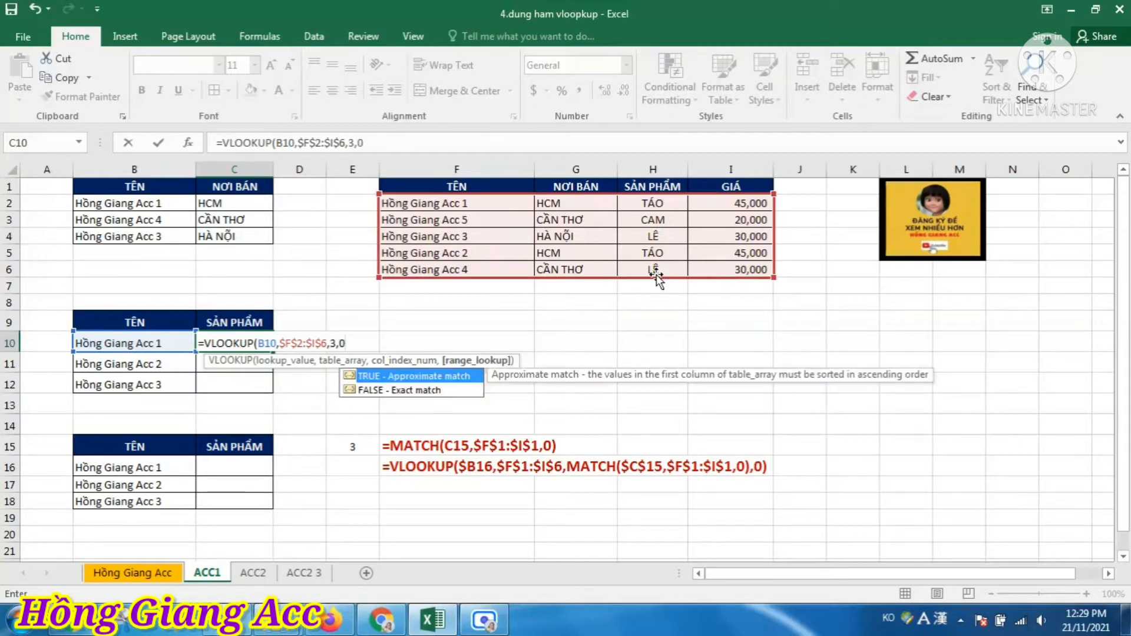
text())
key(Return)
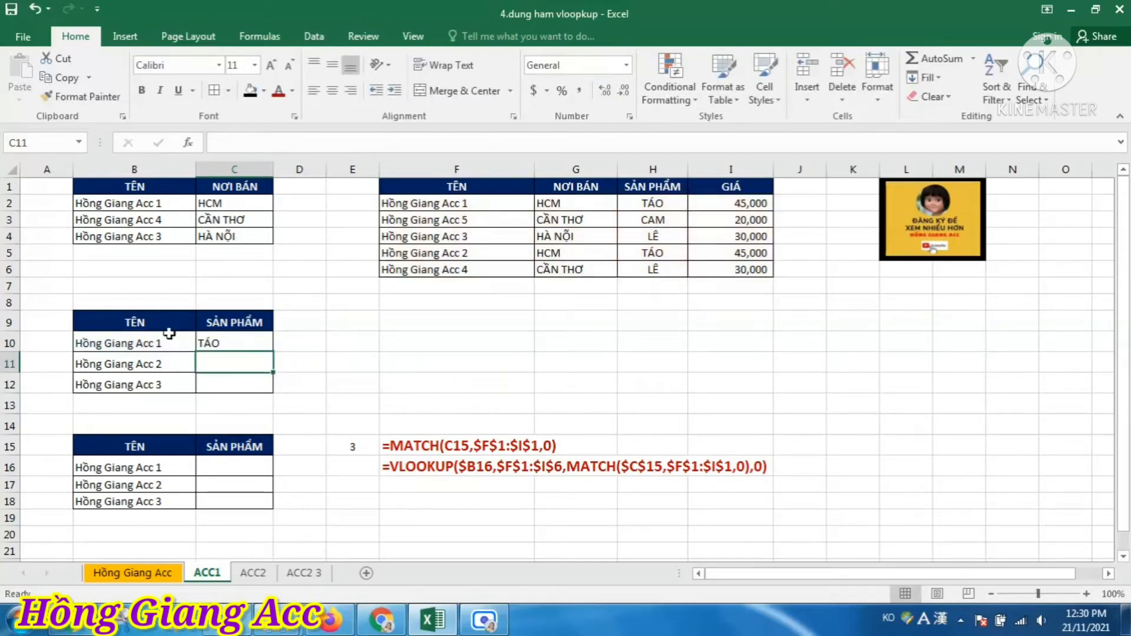
Fill the SẢN PHẨM lookup formula from C10 down through C12
click(239, 345)
drag(273, 352, 274, 389)
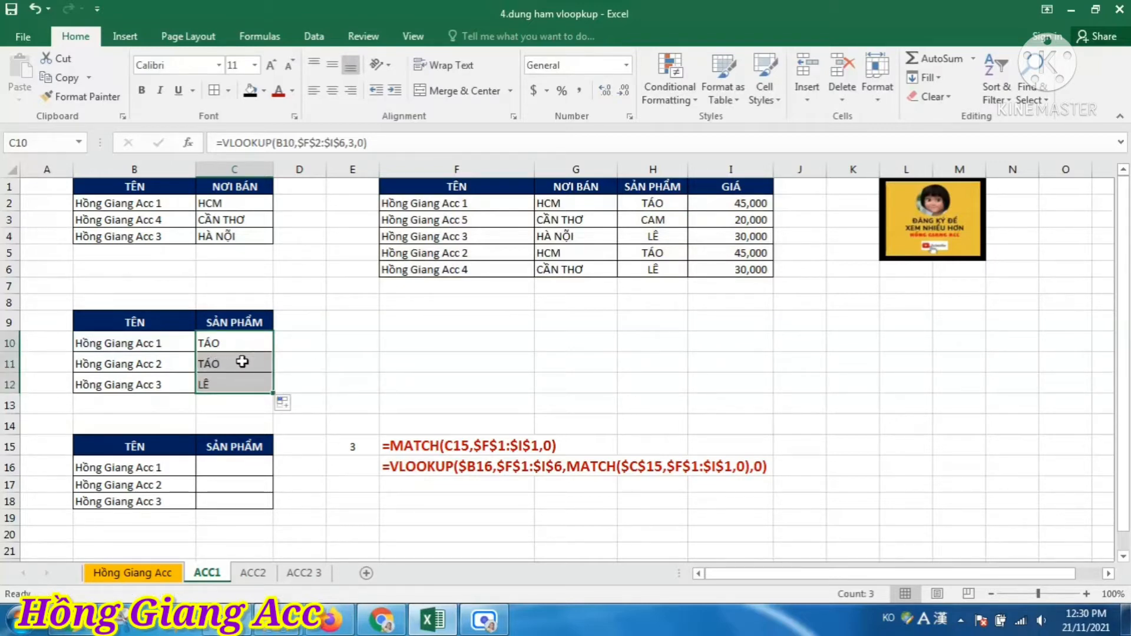
click(452, 361)
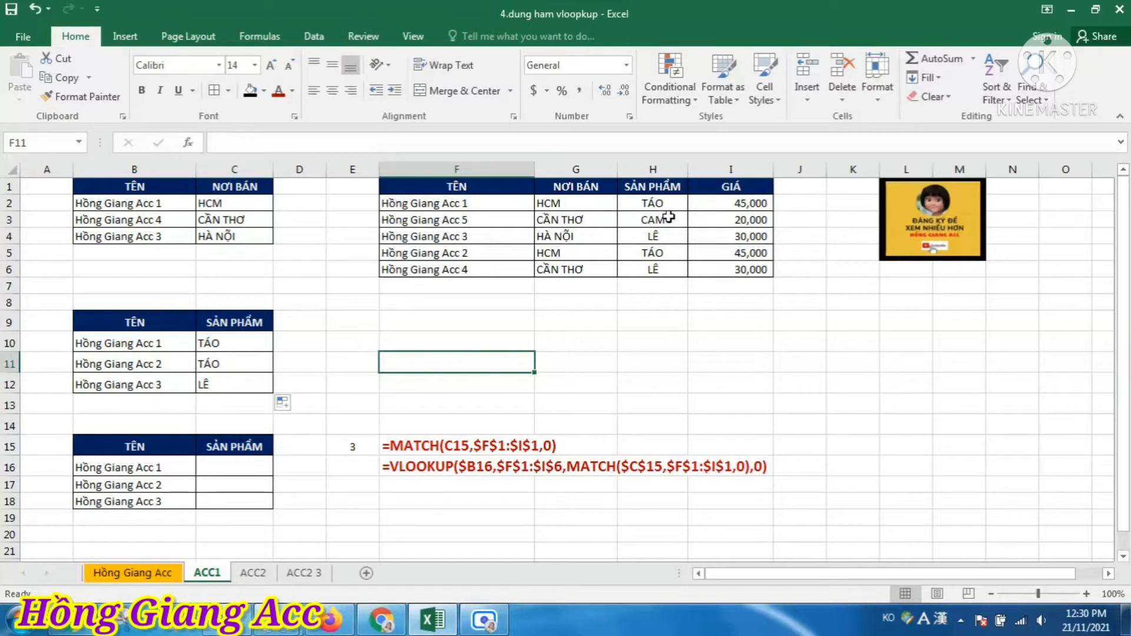
Display the formula of C10 as text in cell F9 with =FORMULATEXT(C10)
click(249, 347)
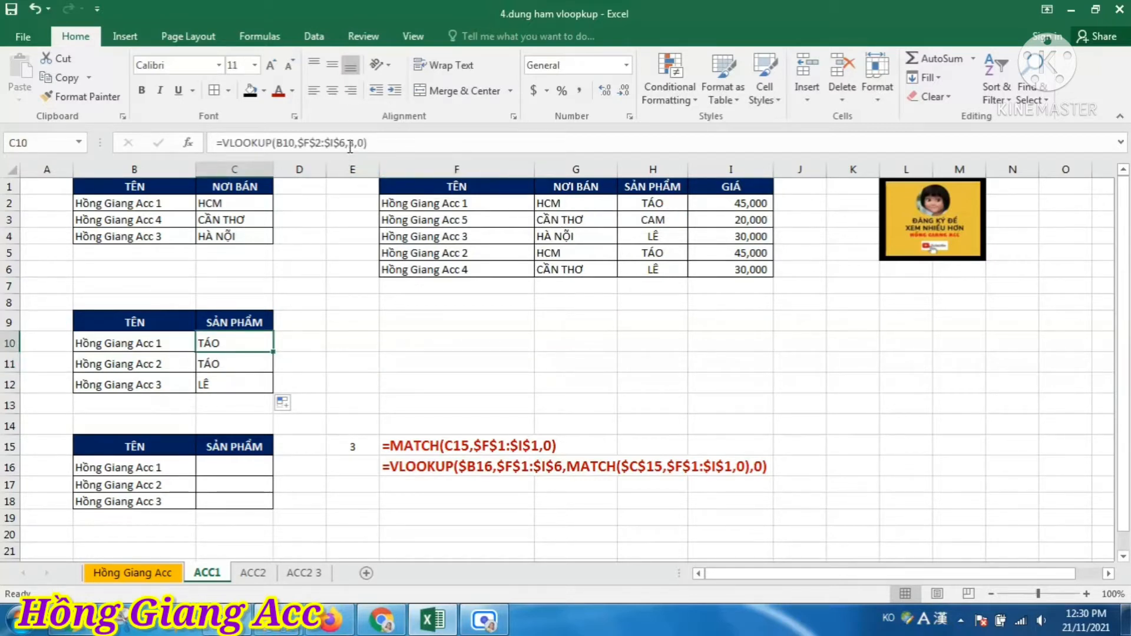
click(445, 319)
text(=FOR)
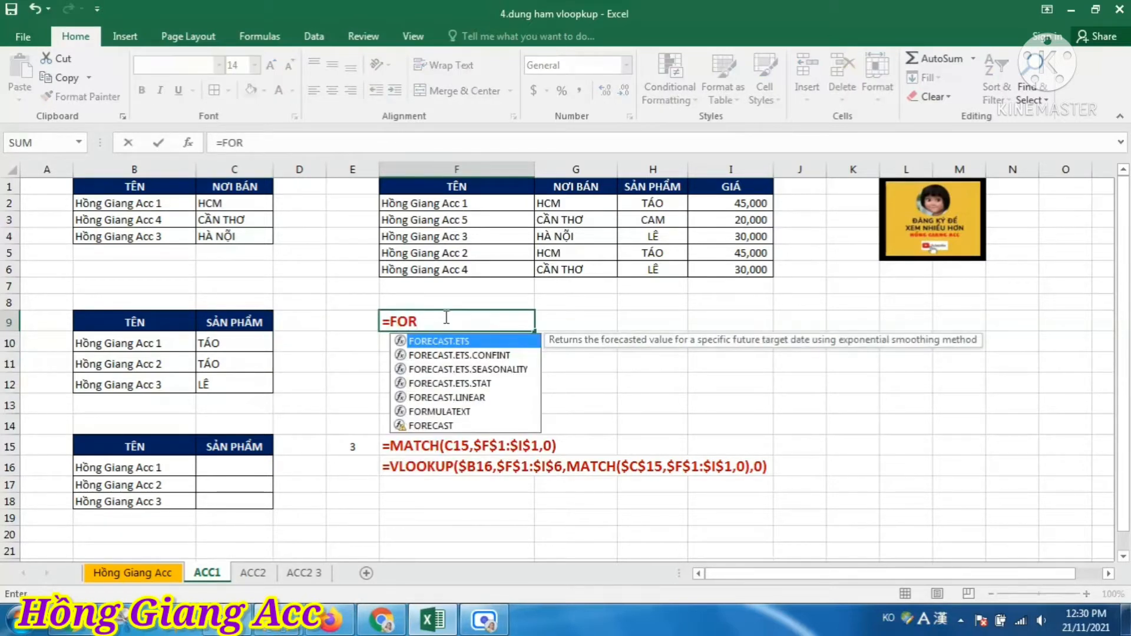
key(Down)
key(Down)
key(Down)
key(Down)
key(Down)
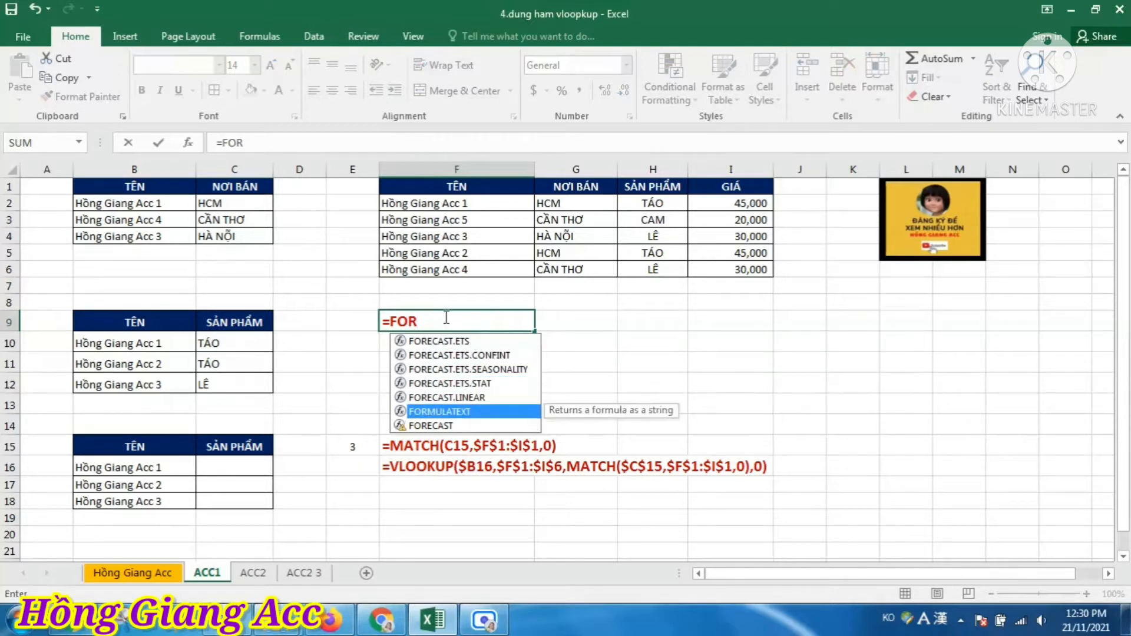
key(Tab)
click(224, 341)
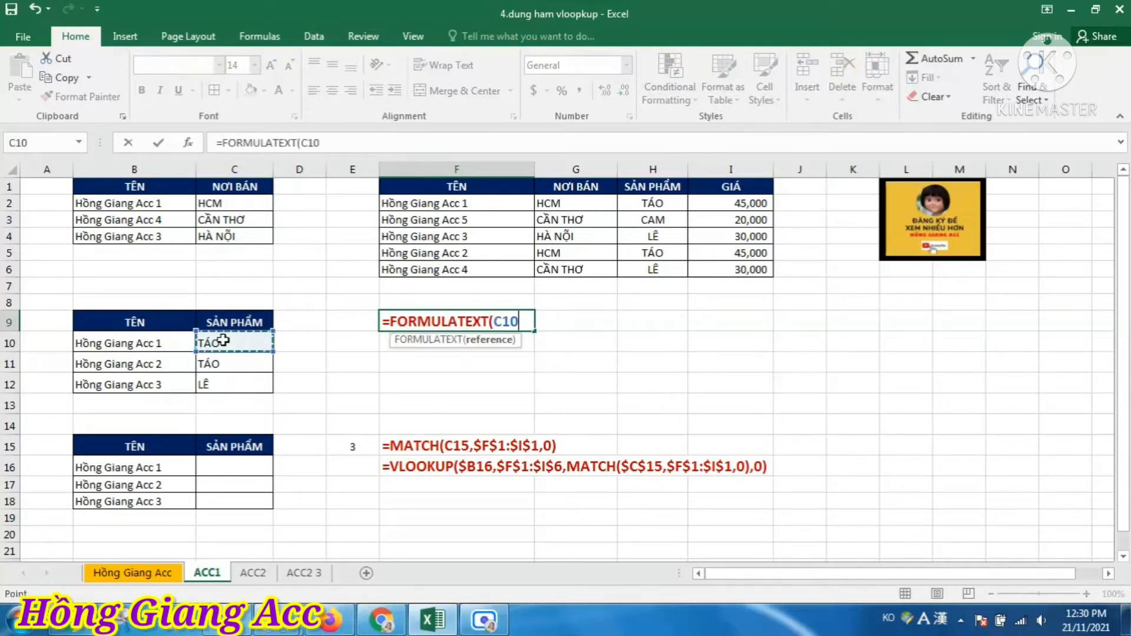
text())
key(Return)
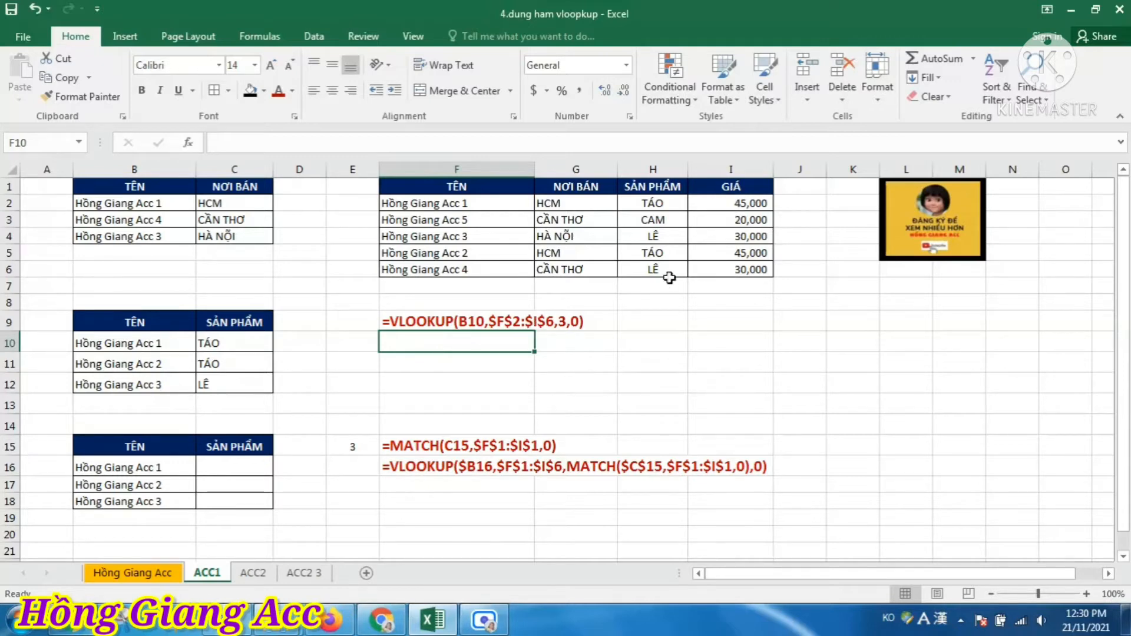
Clear the lookup formulas from C2:C4 in the NƠI BÁN column
click(803, 367)
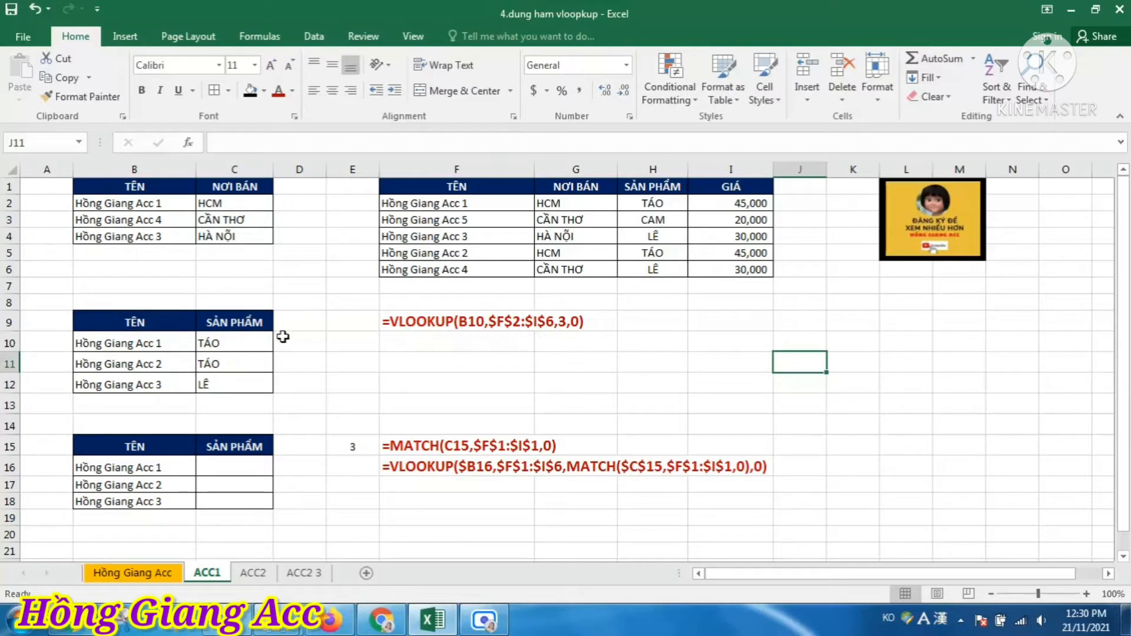
click(232, 203)
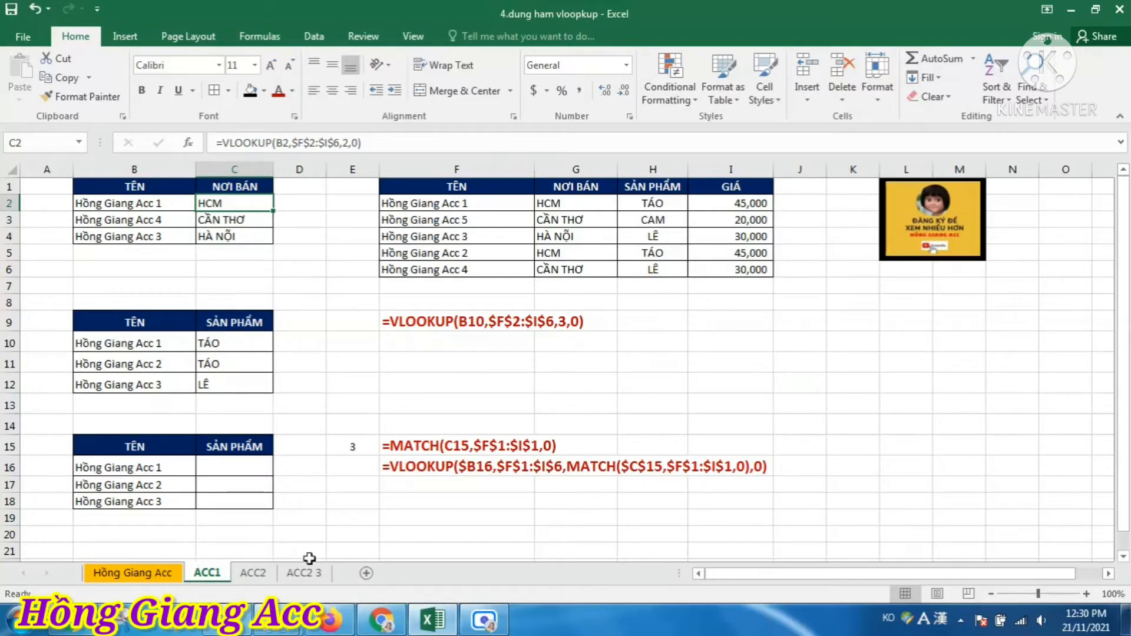
drag(233, 204, 236, 246)
key(Delete)
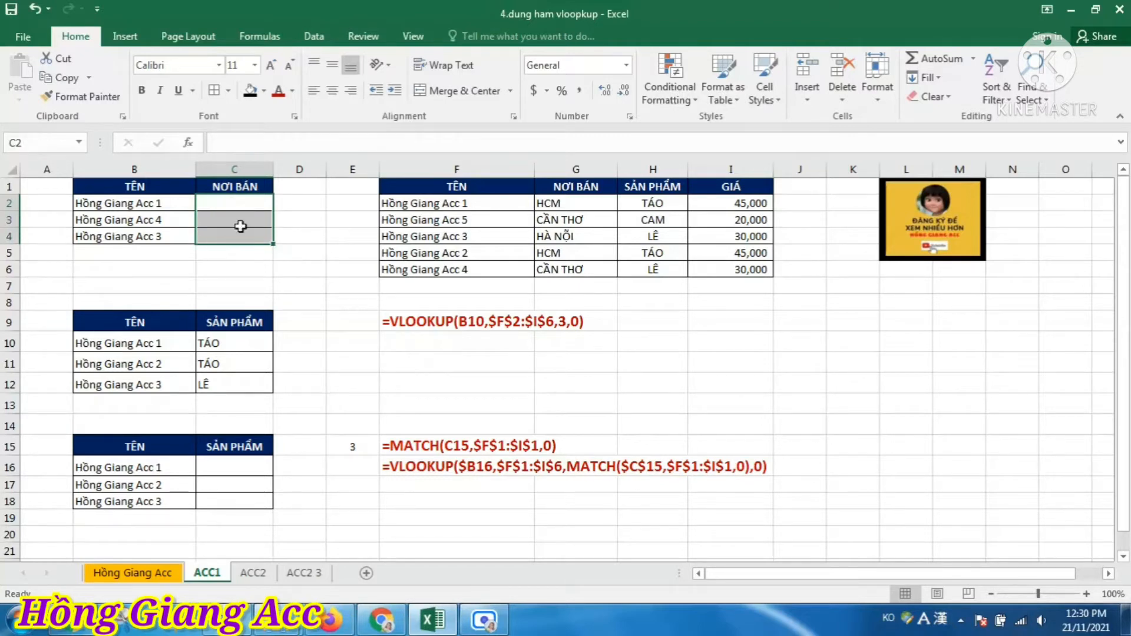
Enter the exact-match formula =VLOOKUP(B2,'ACC2'!$D$2:$G$6,2,0) in cell C2, using the table on the ACC2 sheet
click(242, 204)
text(=vl)
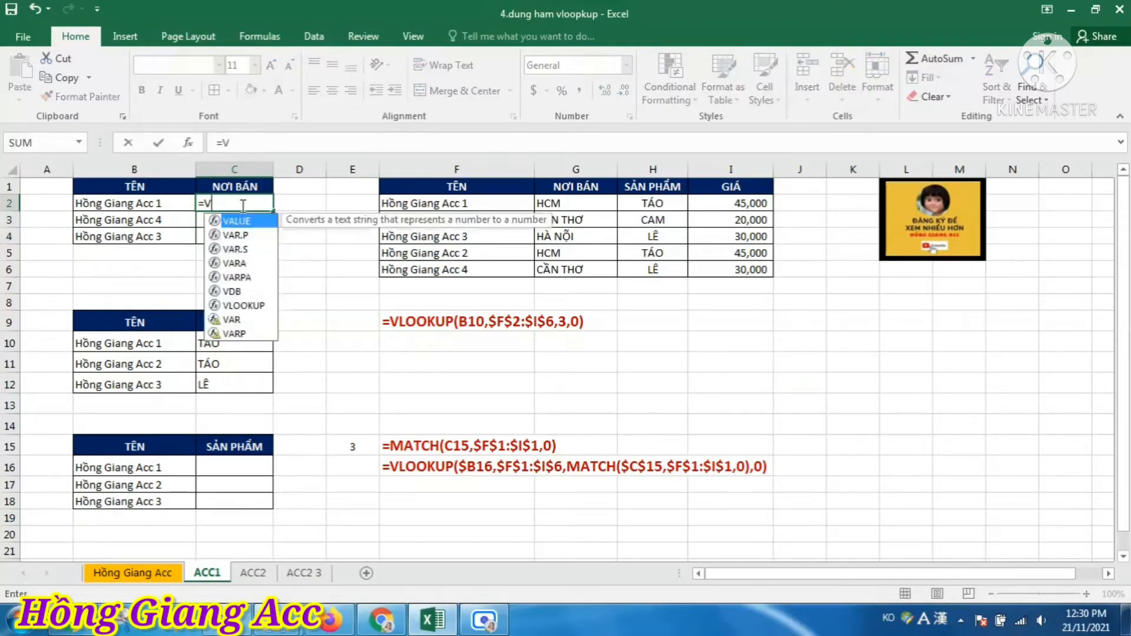
key(Tab)
click(109, 205)
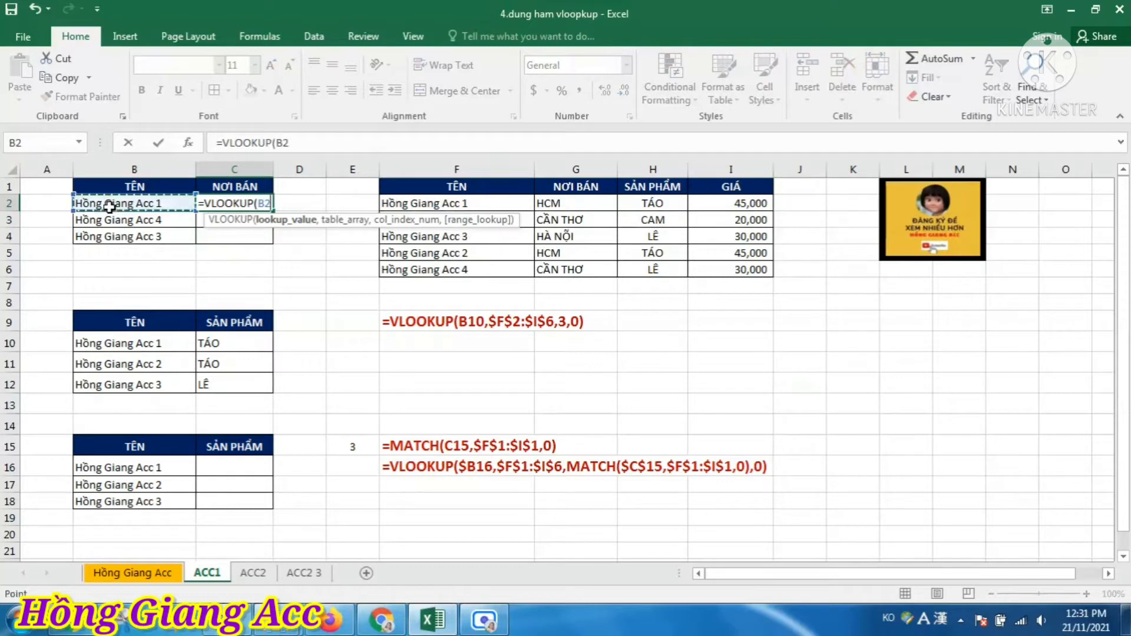
text(,)
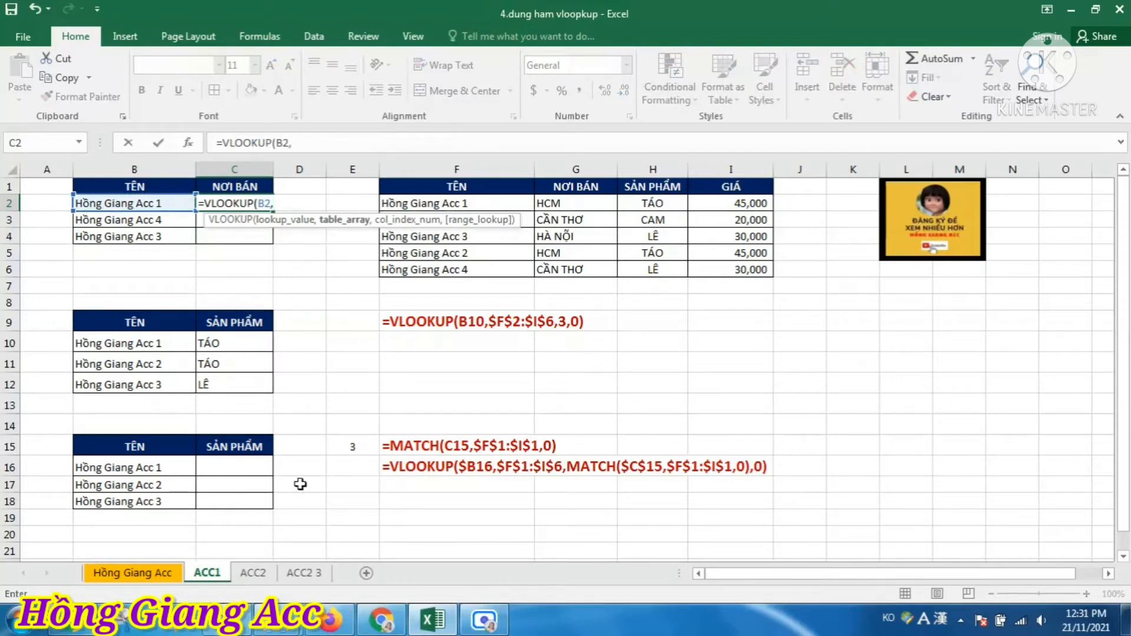
click(255, 575)
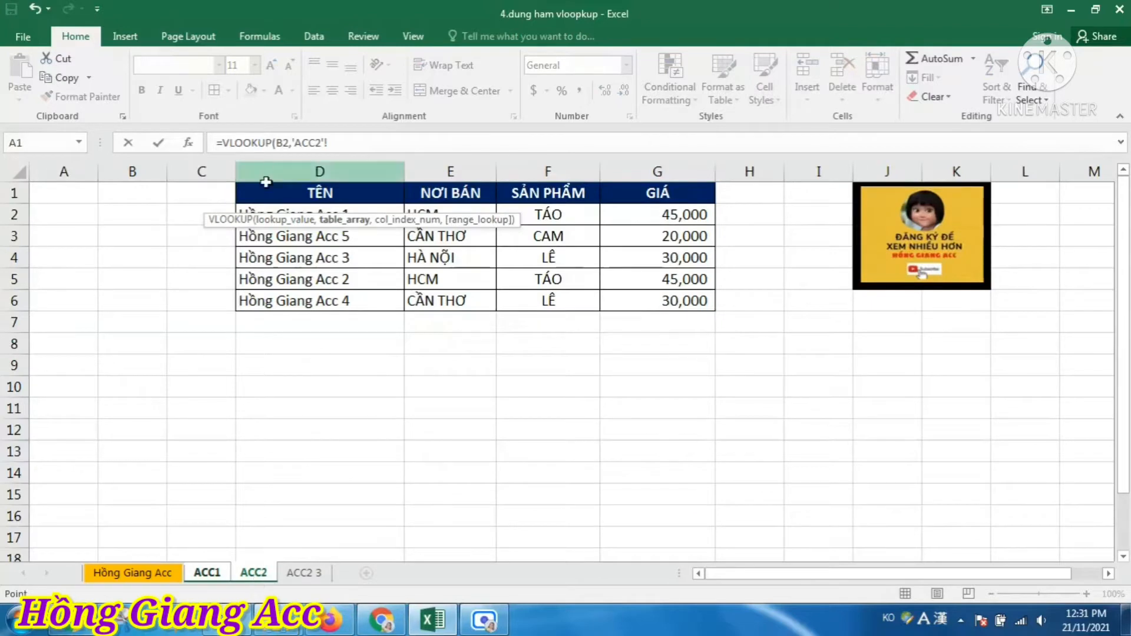
click(266, 209)
drag(516, 249, 644, 296)
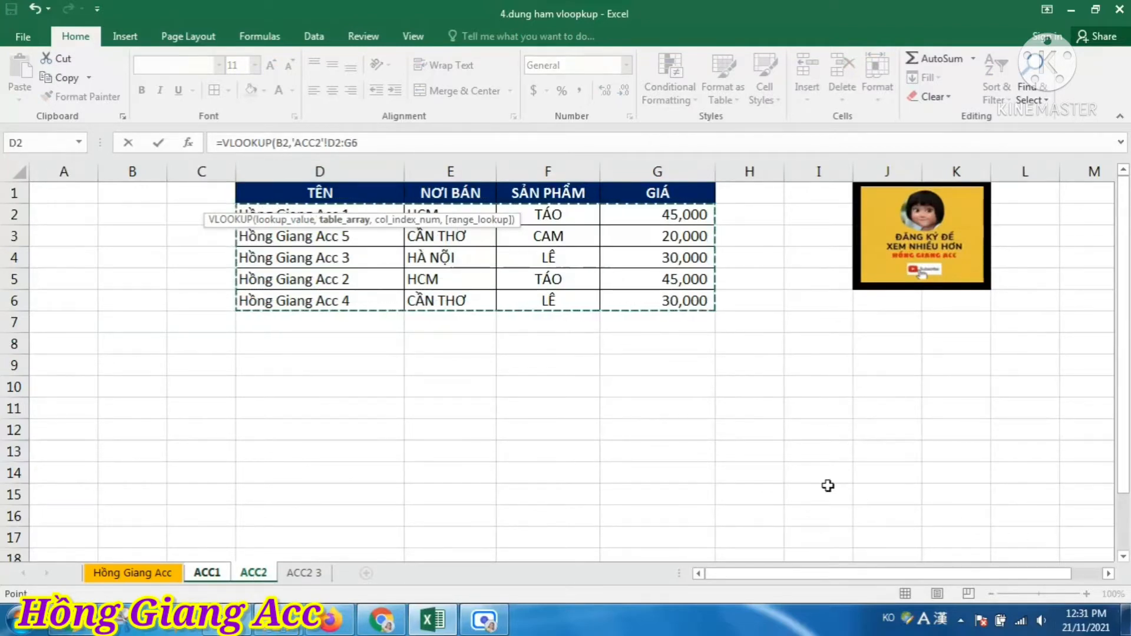
key(F4)
text(,)
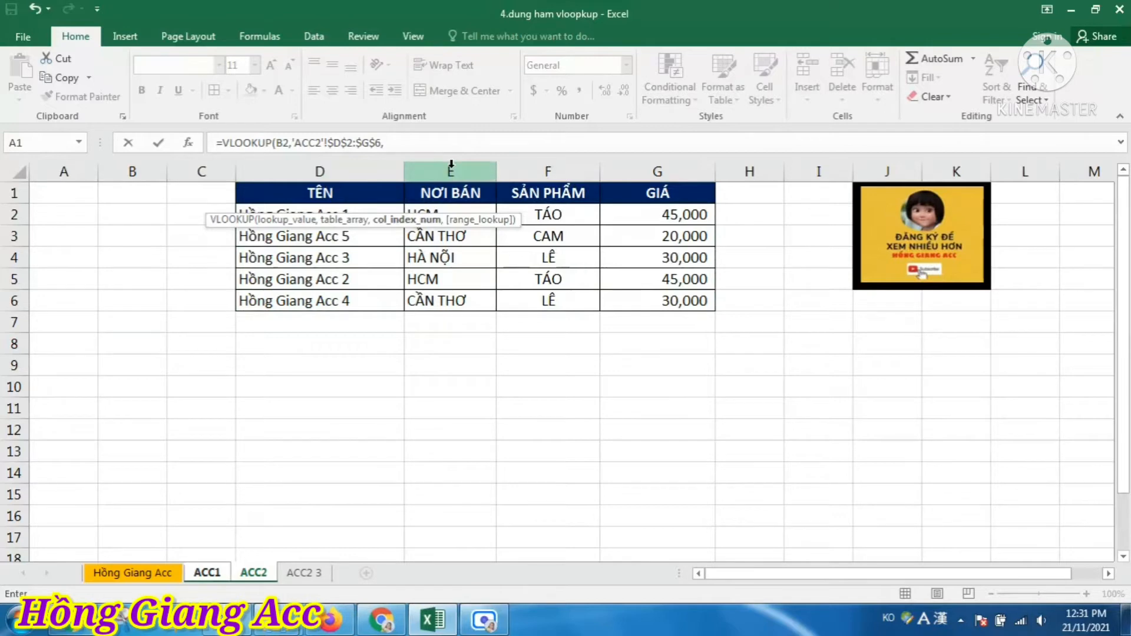
text(2,0)
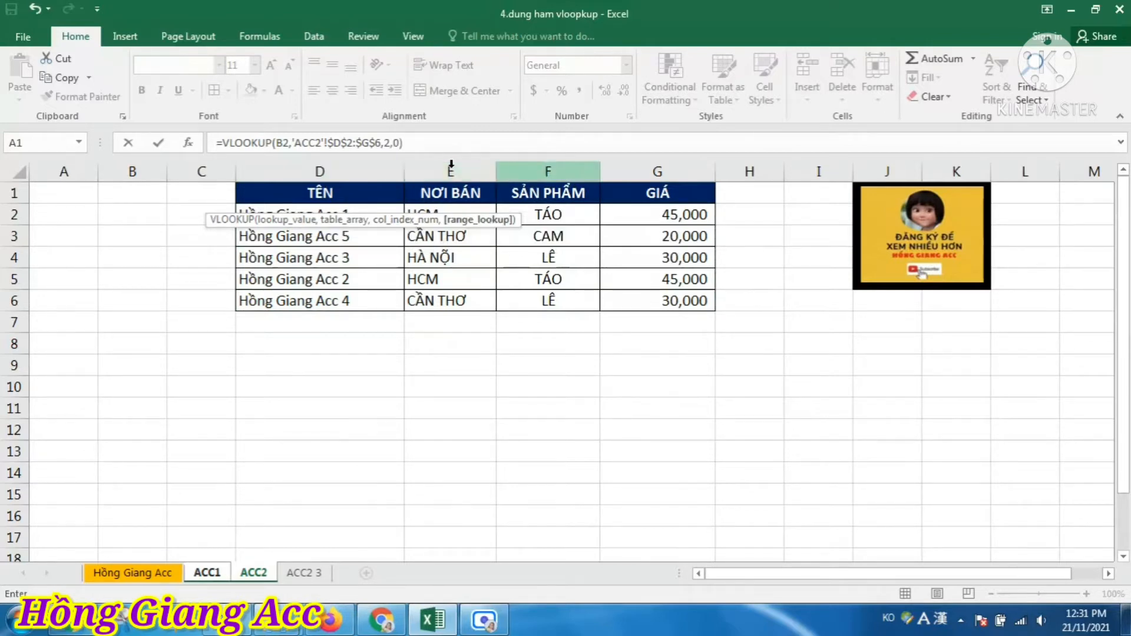
key(Return)
Fill the NƠI BÁN lookup formula from C2 down through C4
click(247, 200)
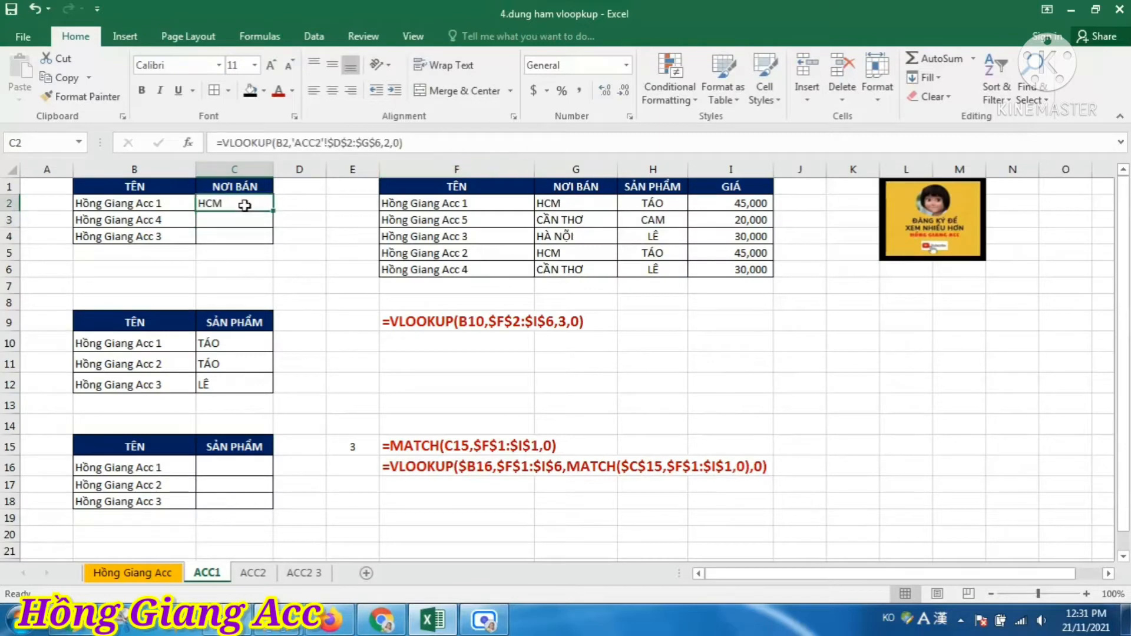
click(279, 218)
click(257, 207)
drag(272, 211, 272, 243)
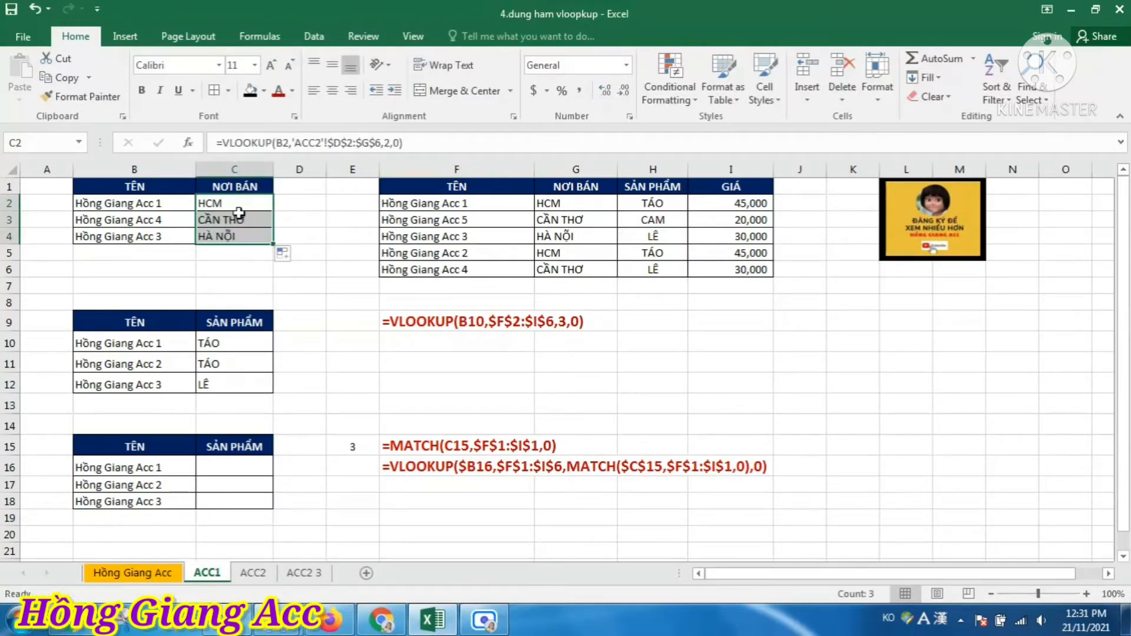
click(233, 206)
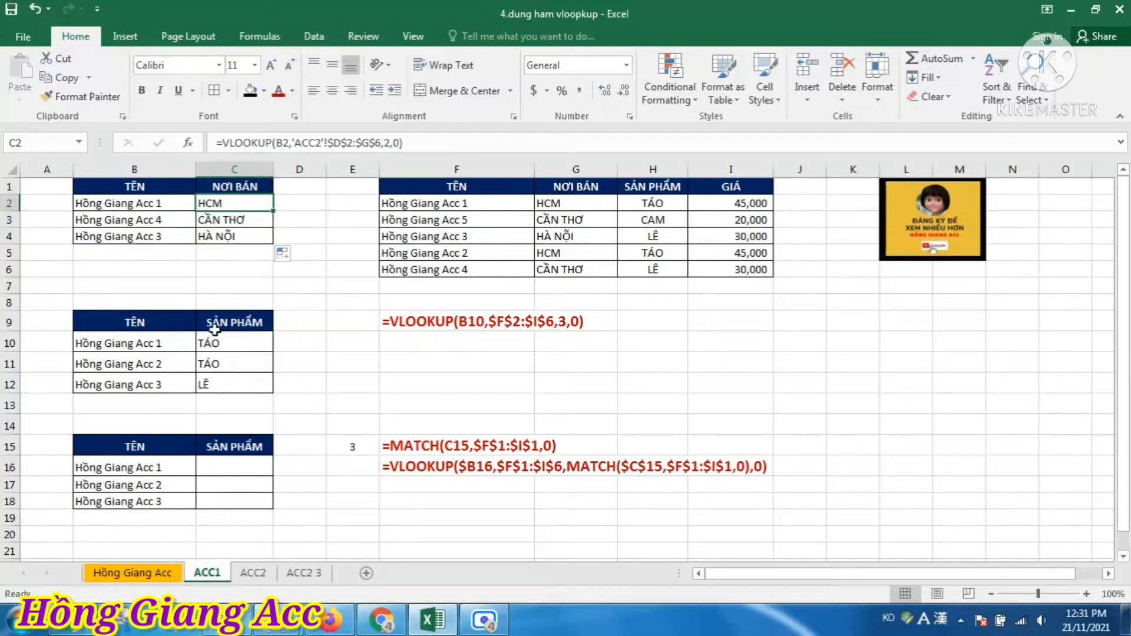
click(299, 143)
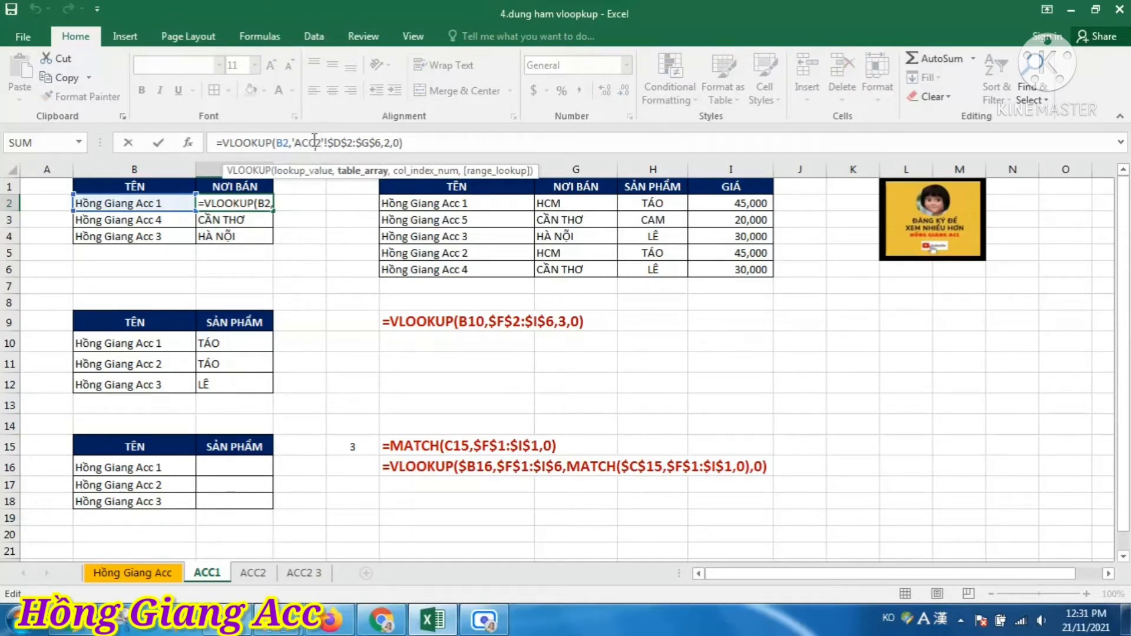
key(Return)
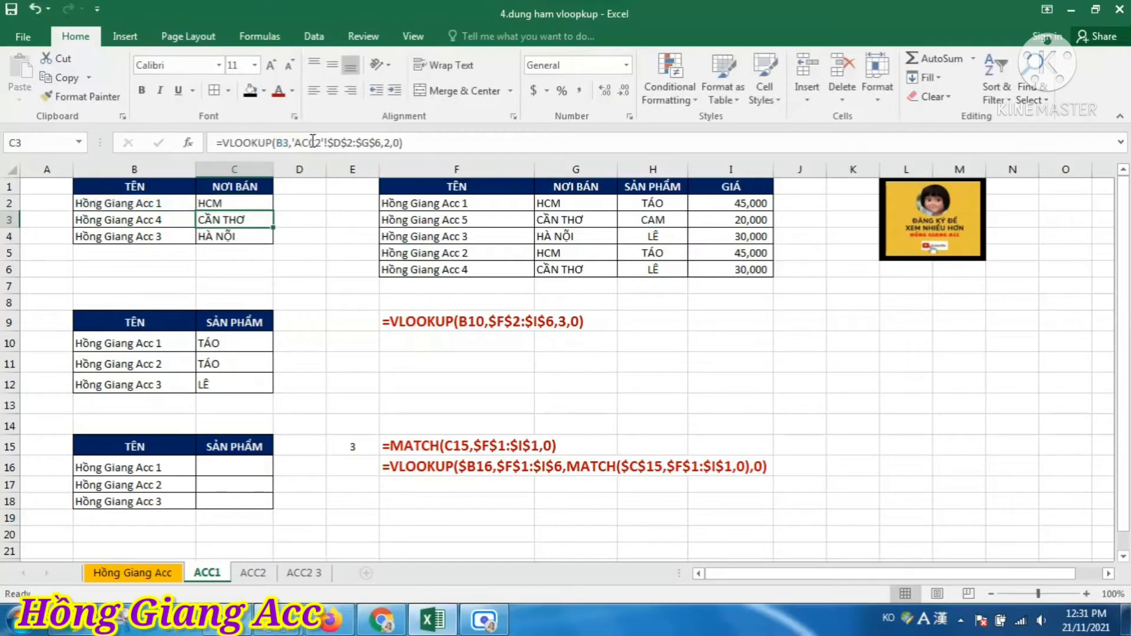
Set the column index of the VLOOKUP formula in C2 to 4 to return the price
click(228, 205)
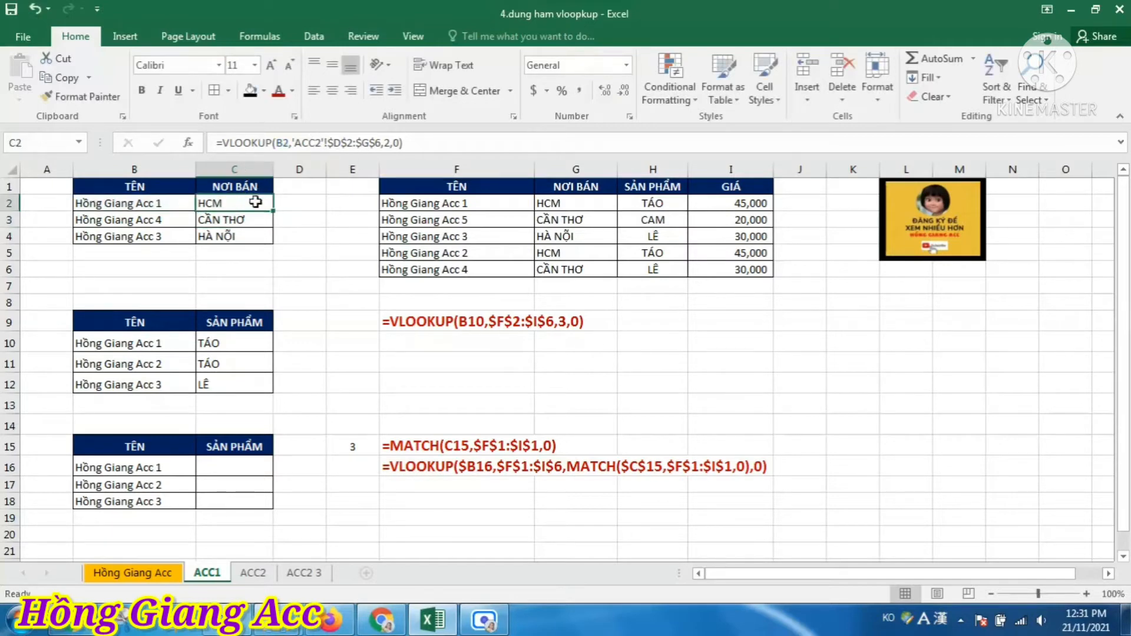
drag(277, 213, 278, 242)
click(388, 144)
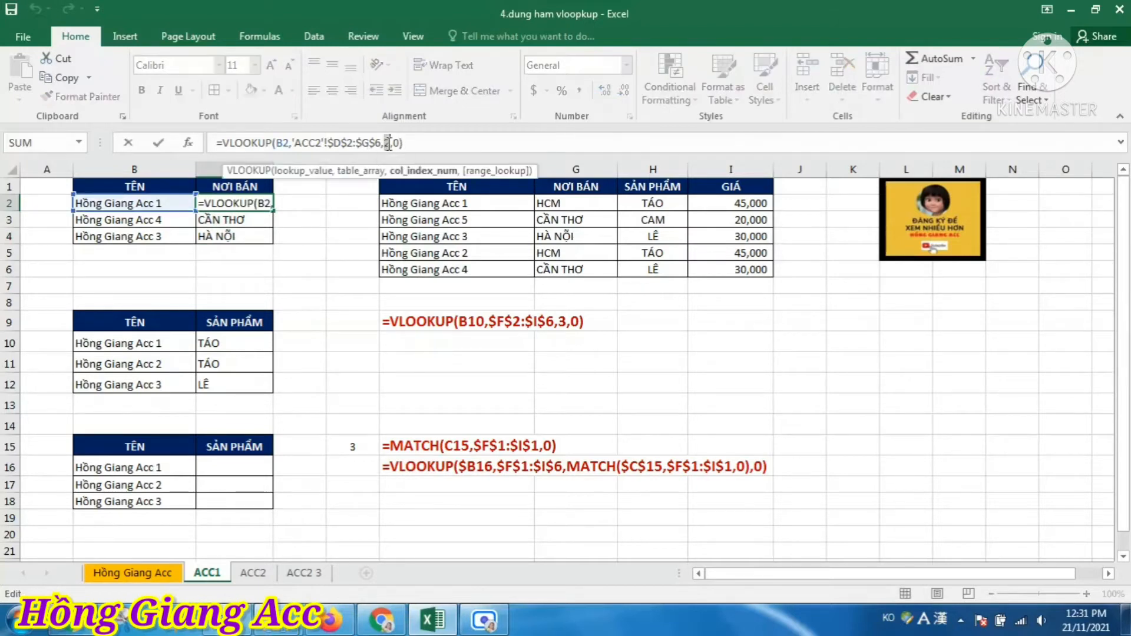
text(3)
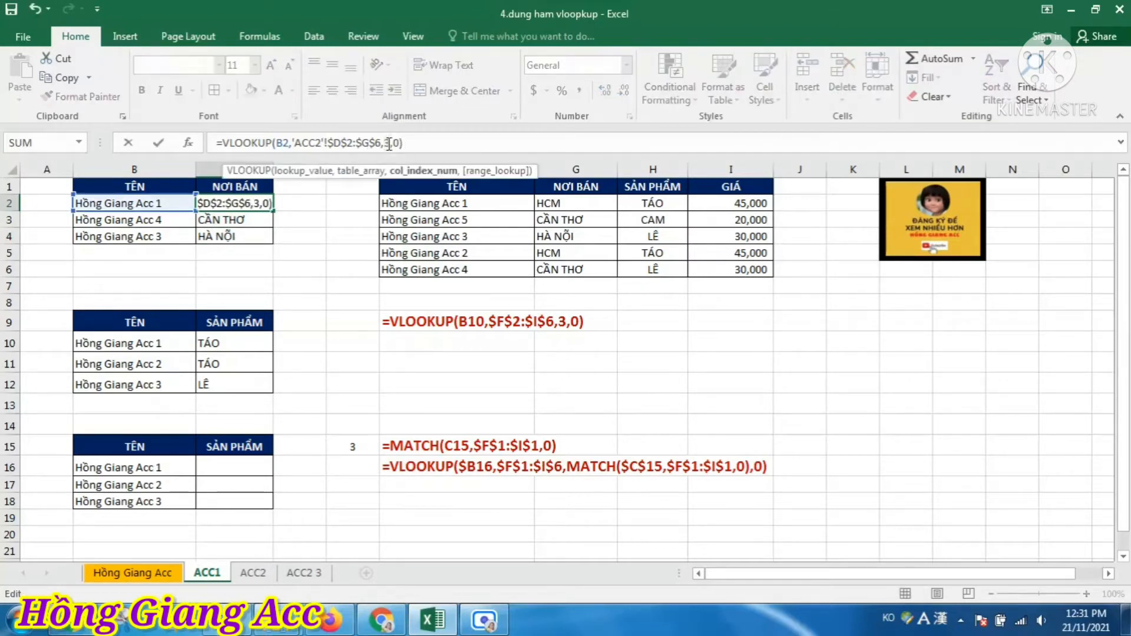
key(BackSpace)
text(4)
key(Return)
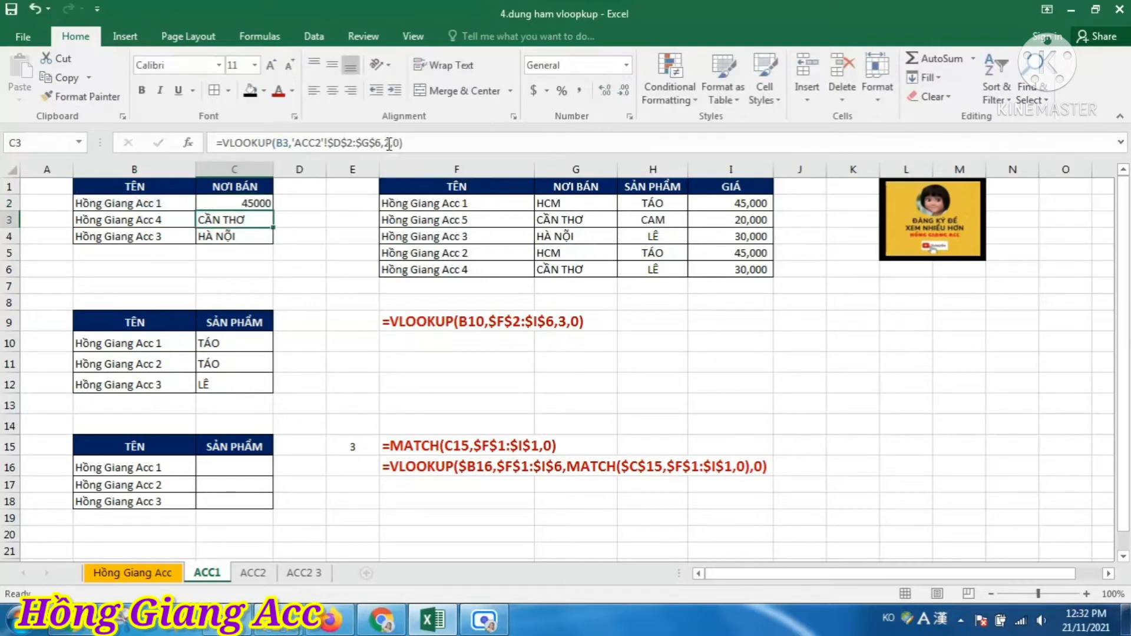
Fill the price lookup from C2 down through C4 and format the cells with thousands separators and no decimals
click(267, 205)
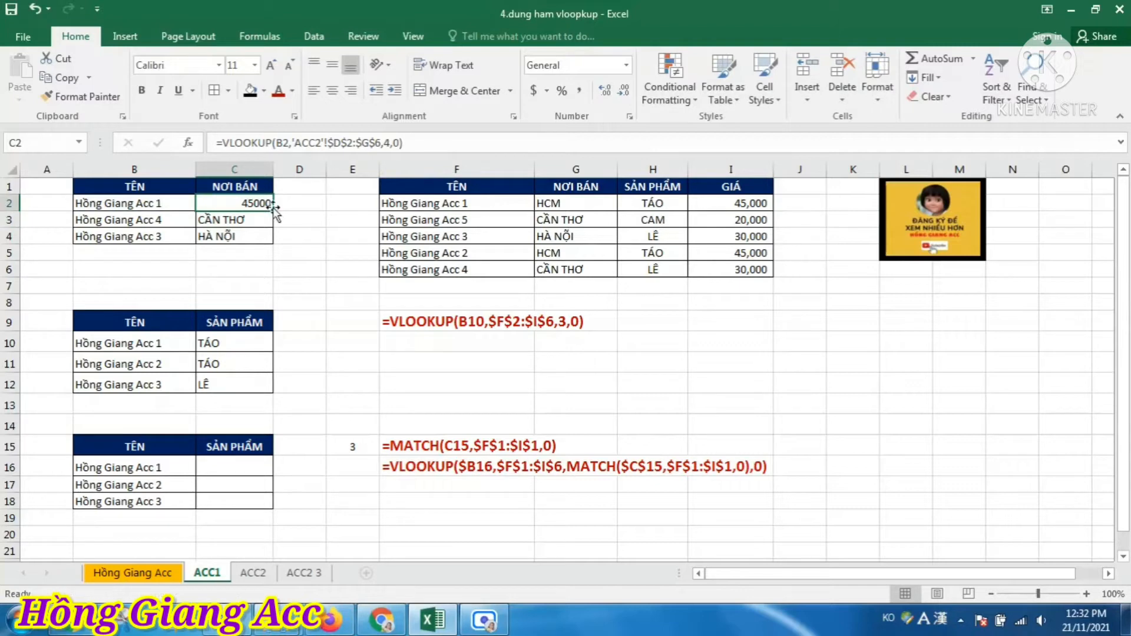
drag(275, 210, 257, 236)
click(317, 237)
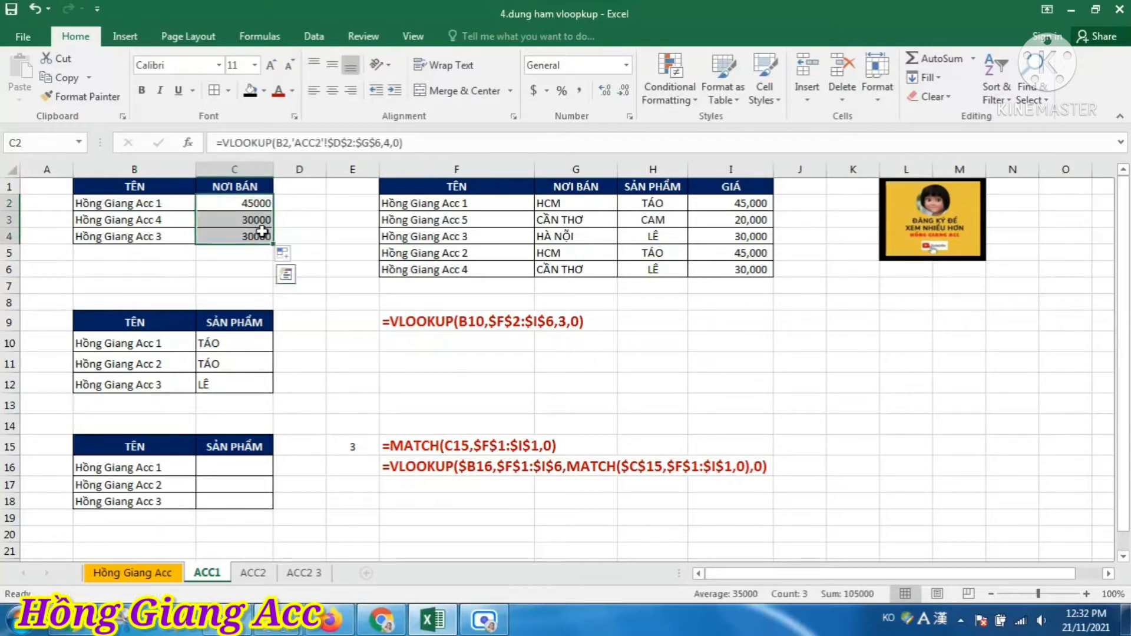
click(579, 91)
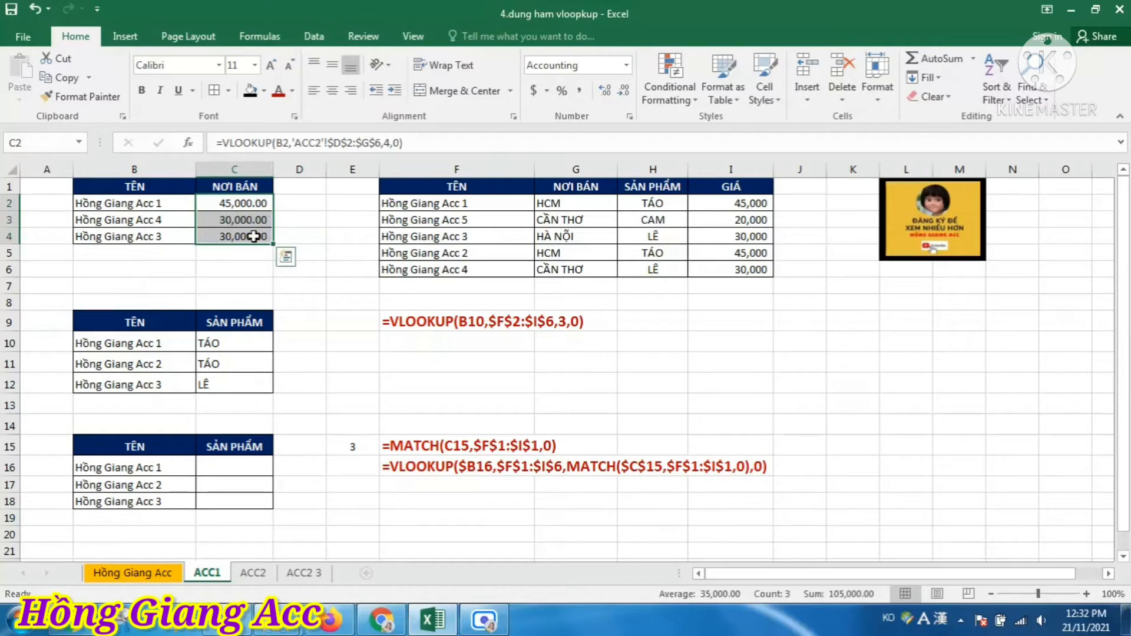
double_click(623, 91)
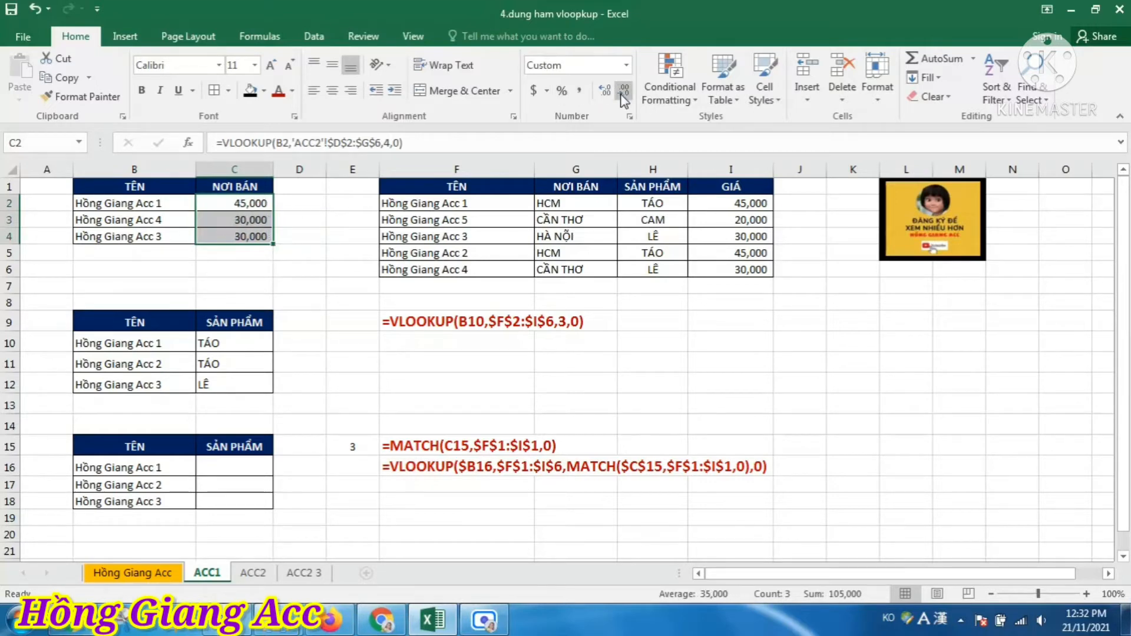
click(317, 271)
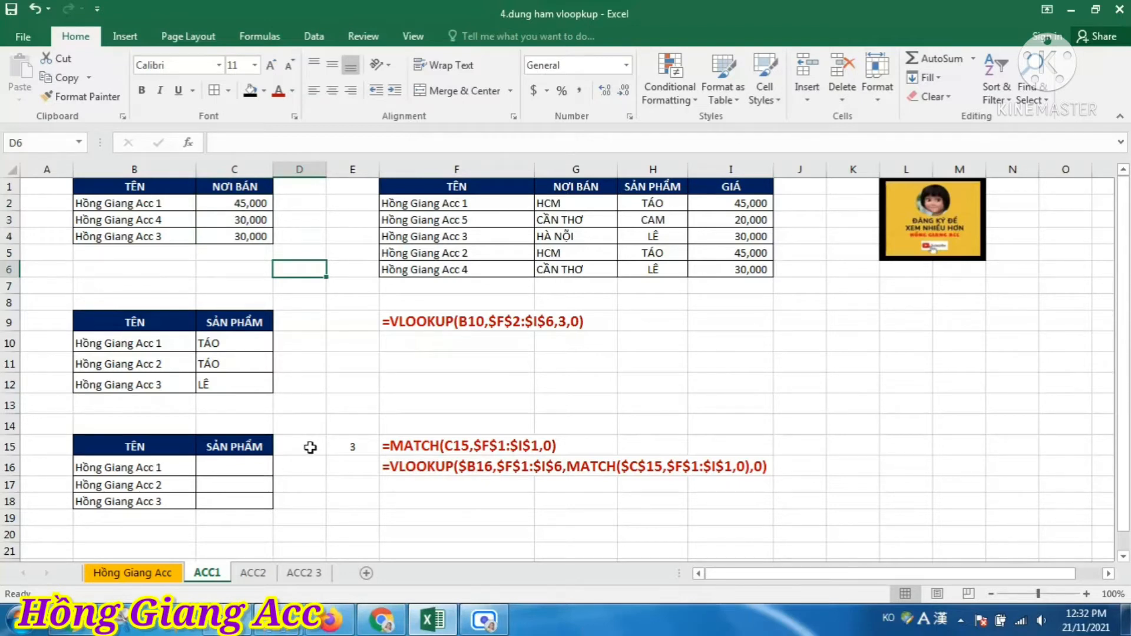
Add a List data validation to header cell C15 with the source =$F$1:$I$1
click(357, 449)
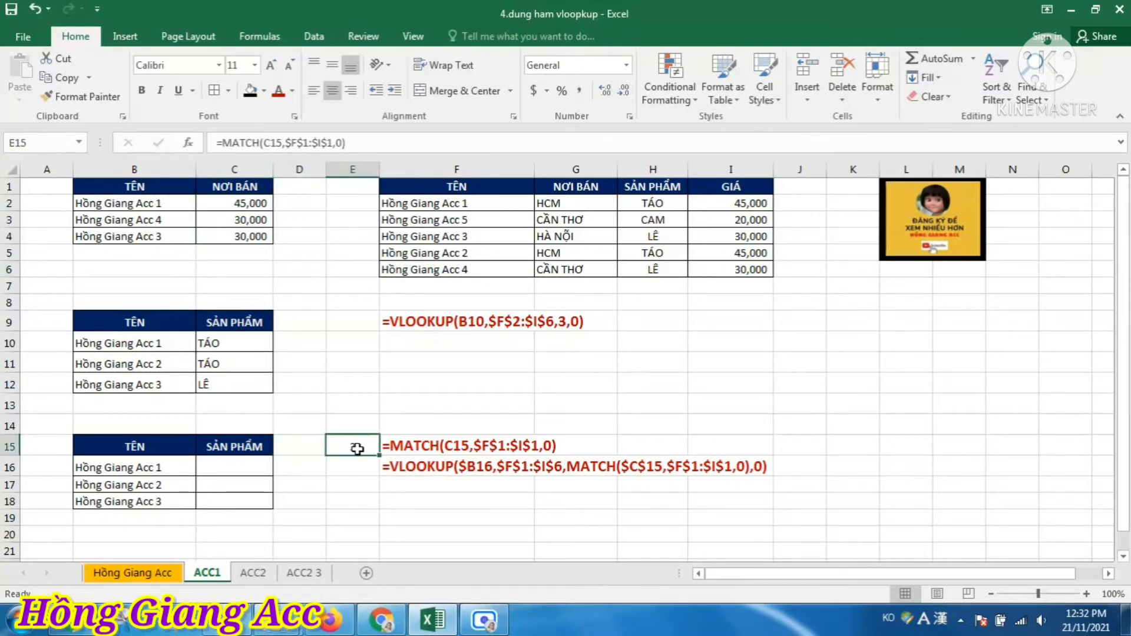
click(250, 447)
scroll(218, 442, down, 2)
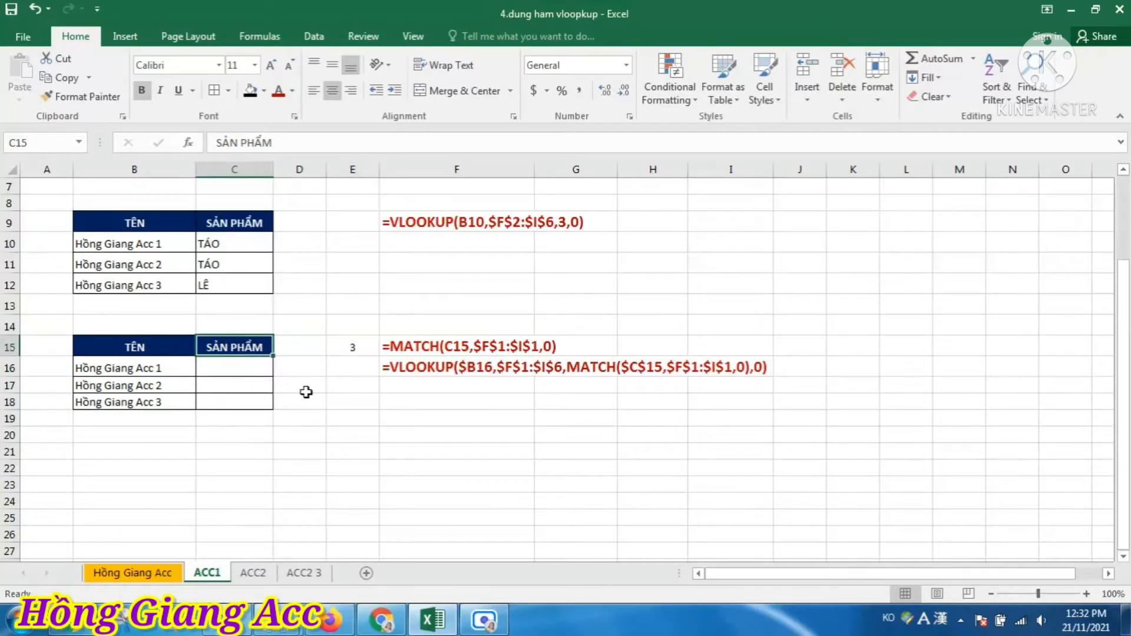
scroll(306, 392, up, 2)
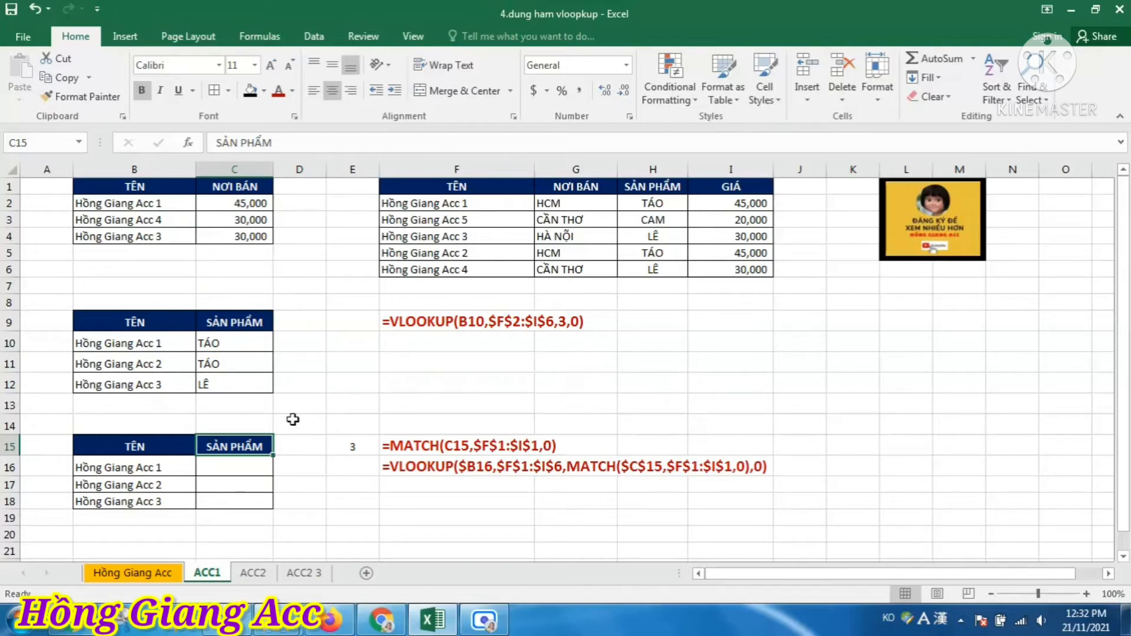
scroll(293, 419, down, 1)
scroll(294, 425, up, 1)
click(314, 38)
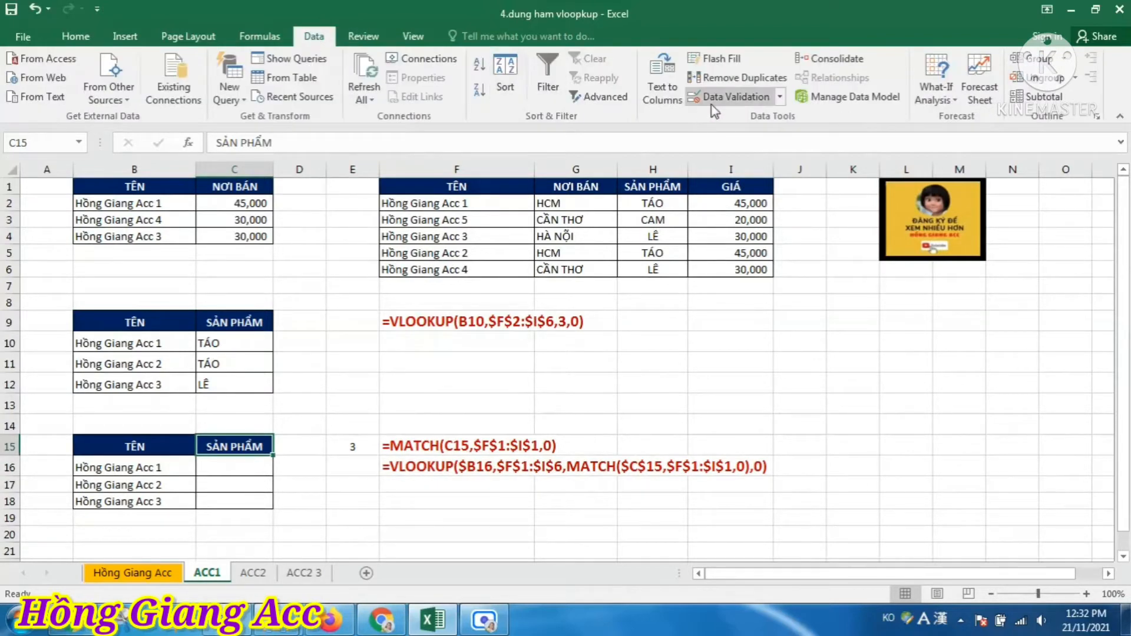
click(736, 97)
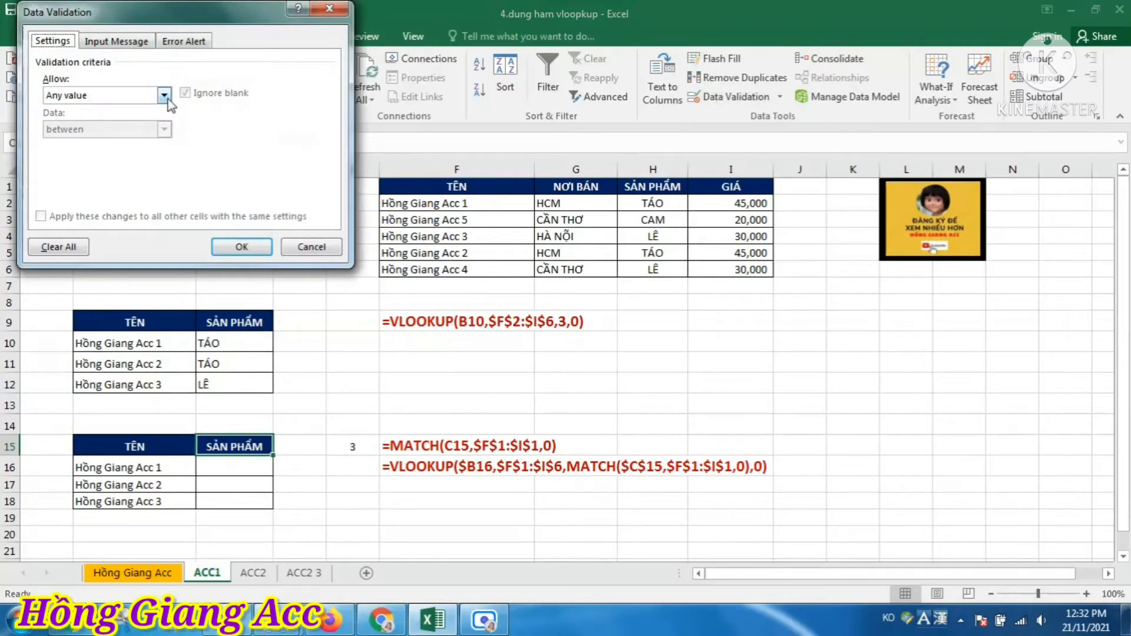
click(167, 98)
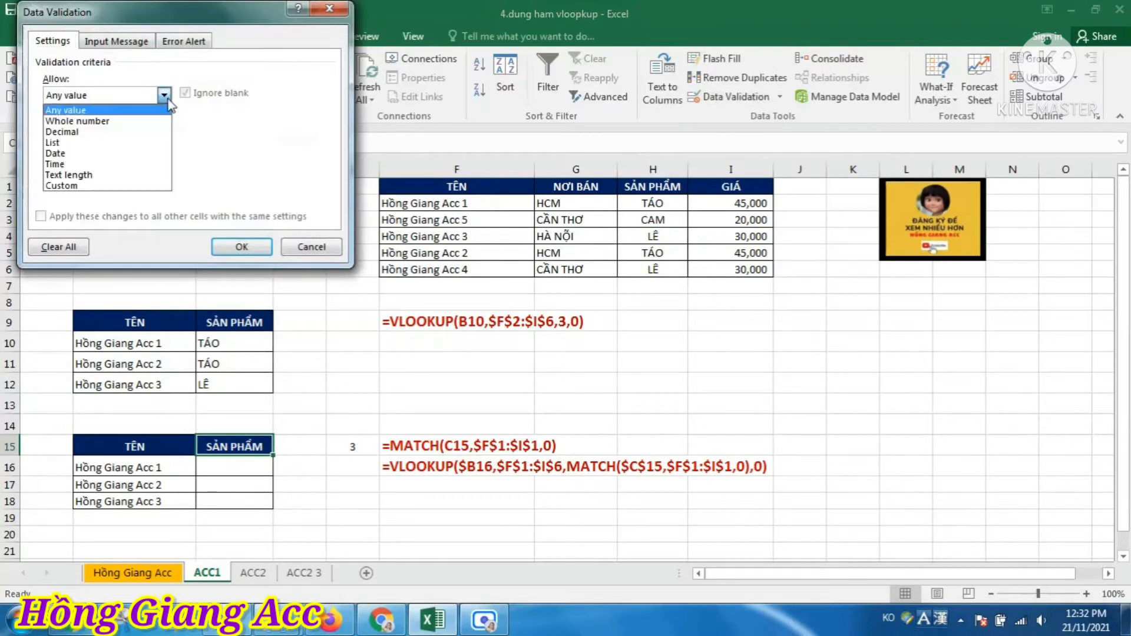
click(77, 147)
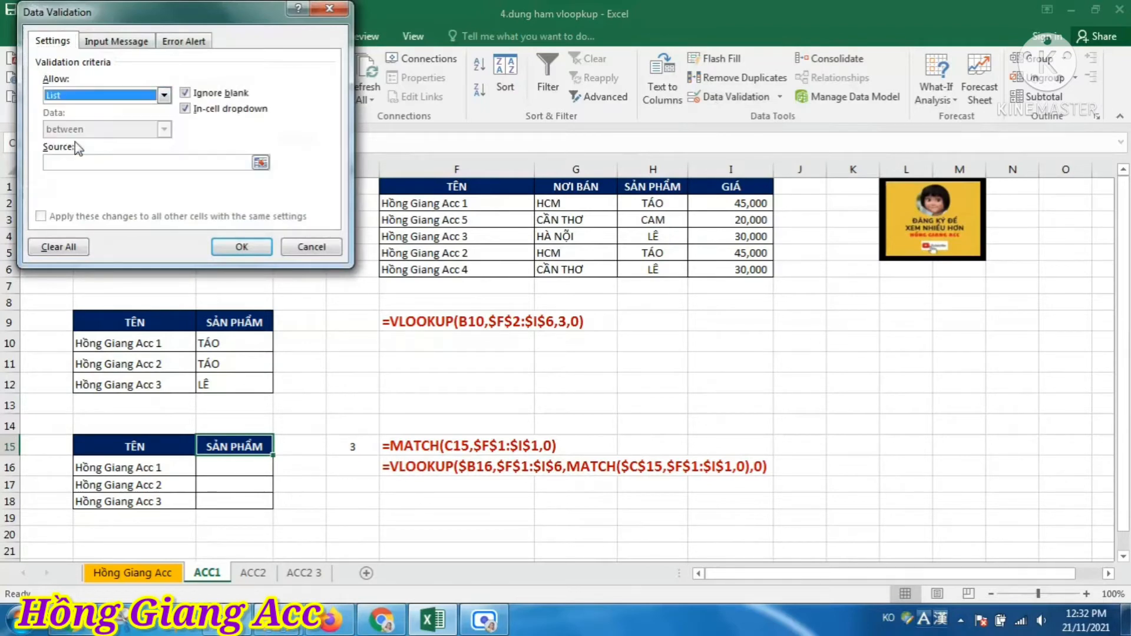
click(100, 162)
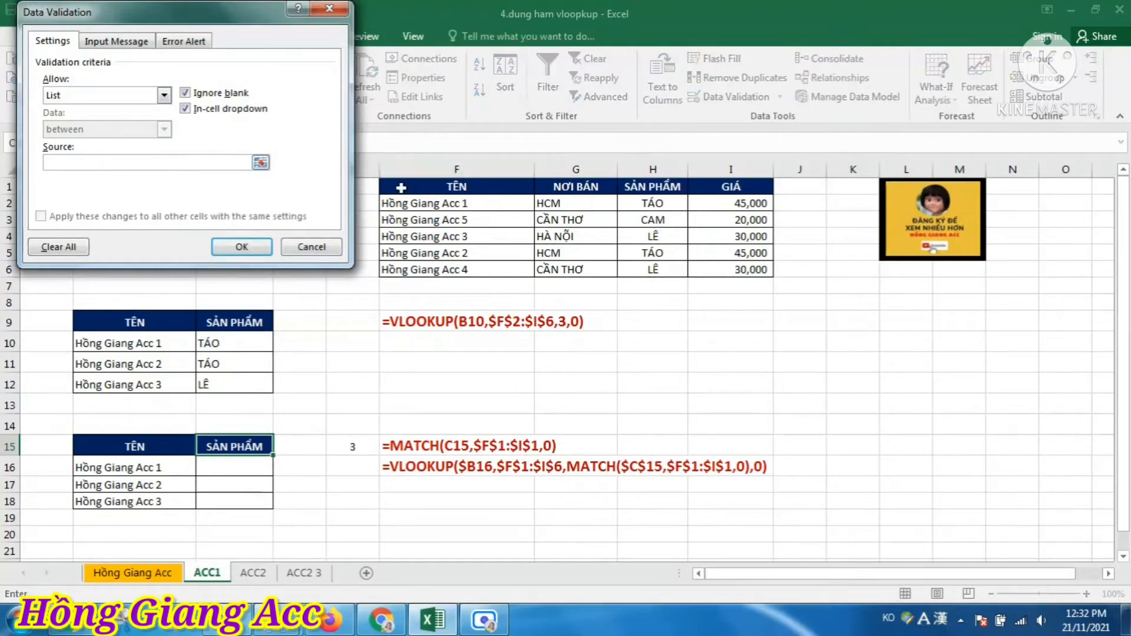
drag(398, 187, 715, 190)
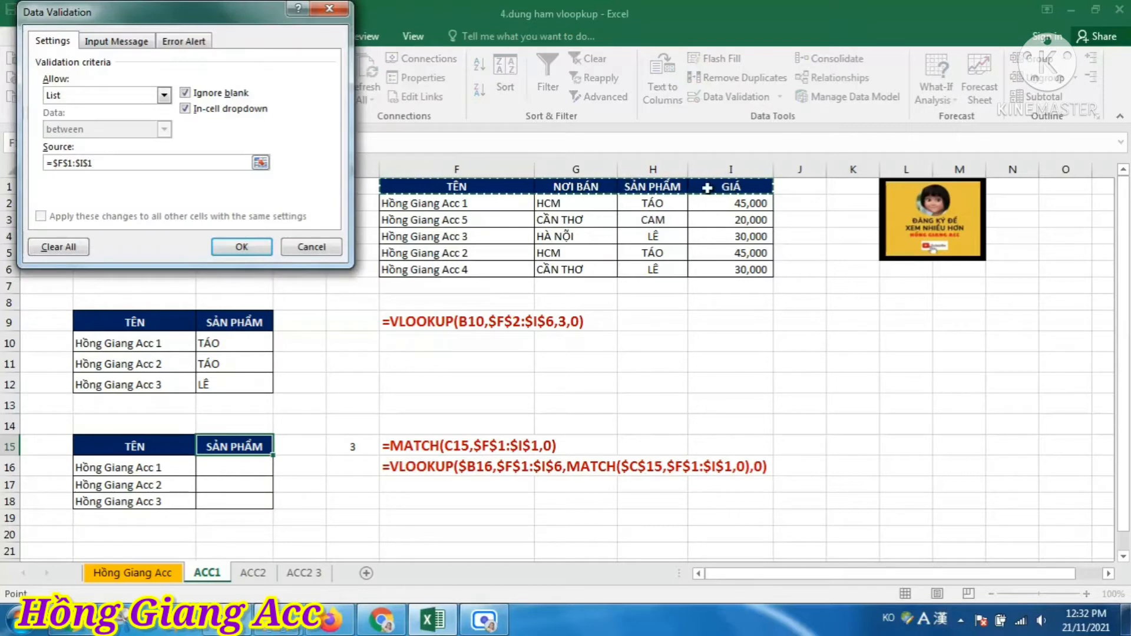
click(241, 248)
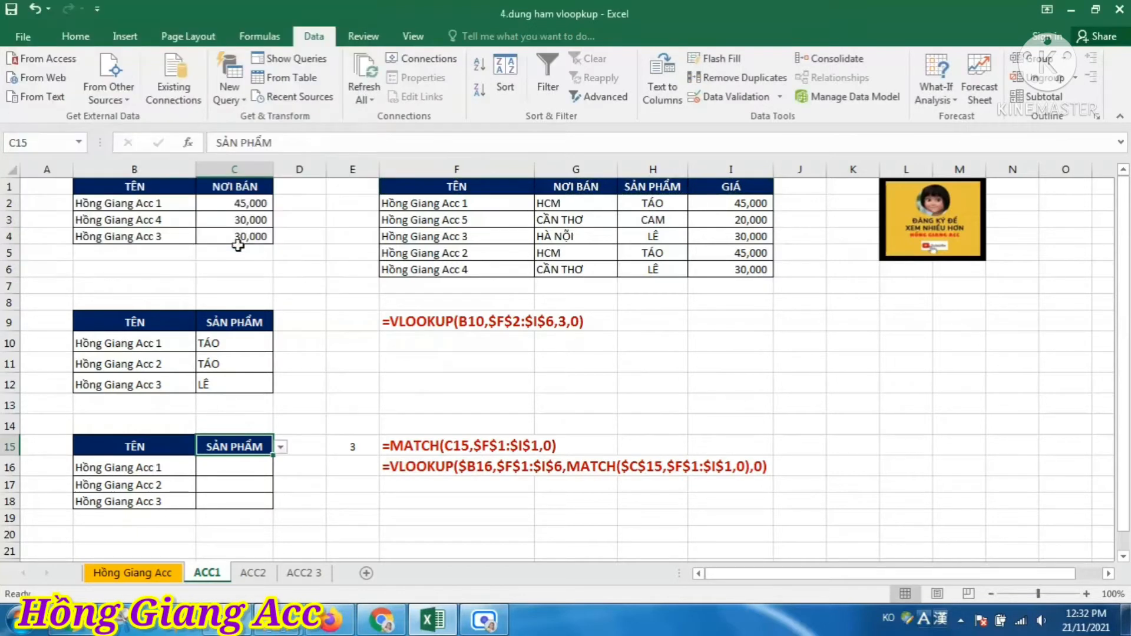
Choose TÊN as the header in C15, and replace it with NƠI BÁN from the same validation list
click(281, 448)
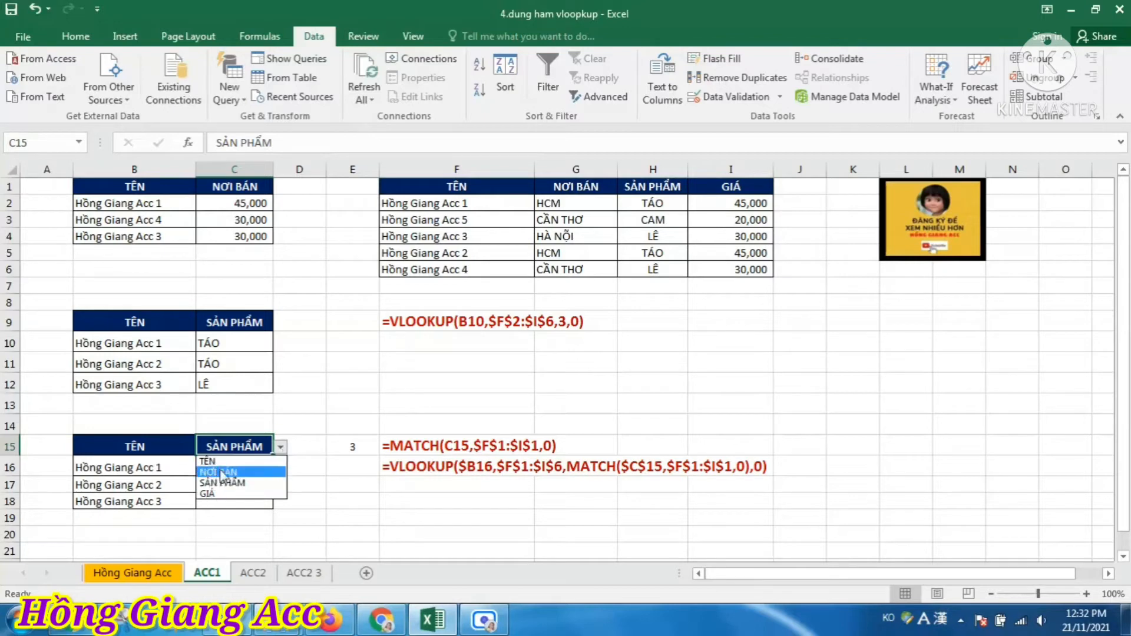
click(220, 465)
click(281, 448)
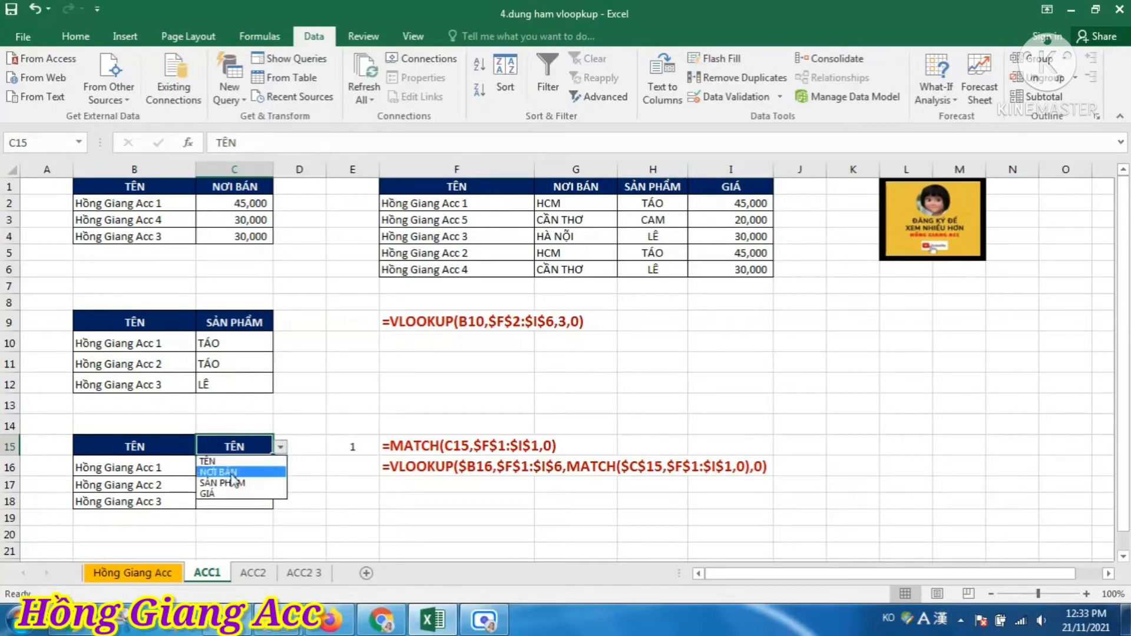
click(224, 474)
click(281, 448)
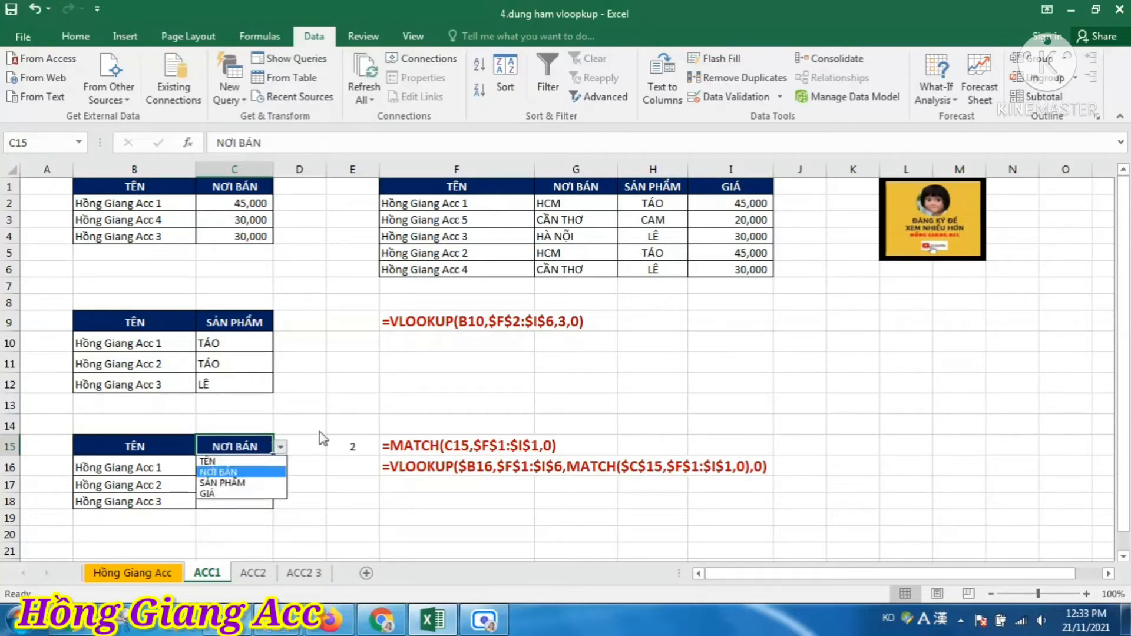
click(281, 448)
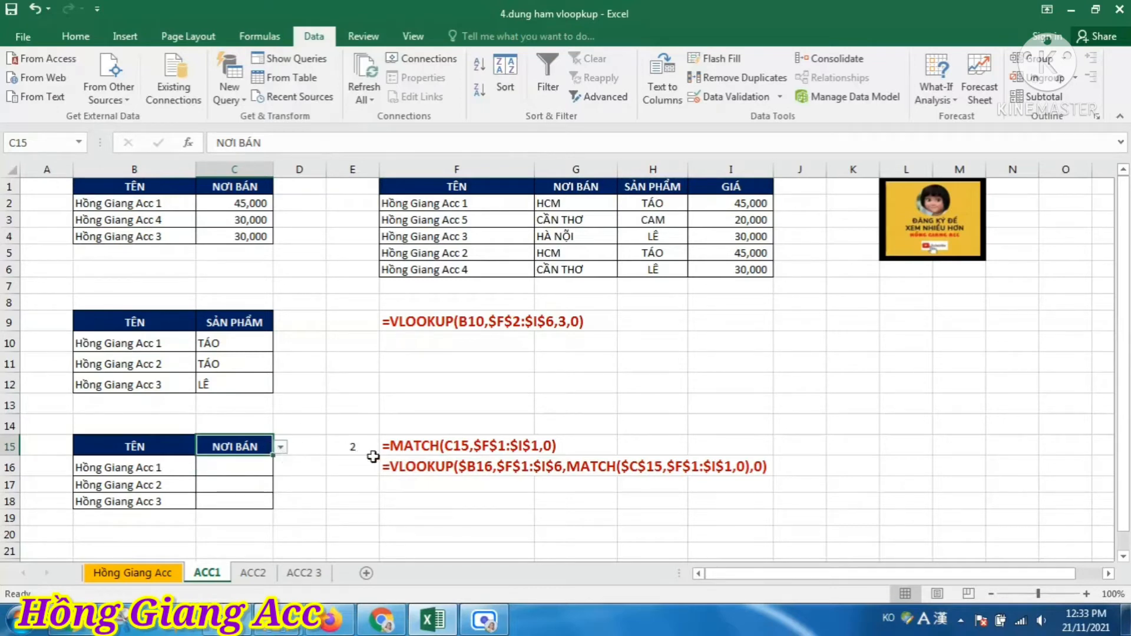
Start a MATCH formula in E15 with header cell C15 as the lookup value
click(350, 448)
text(=)
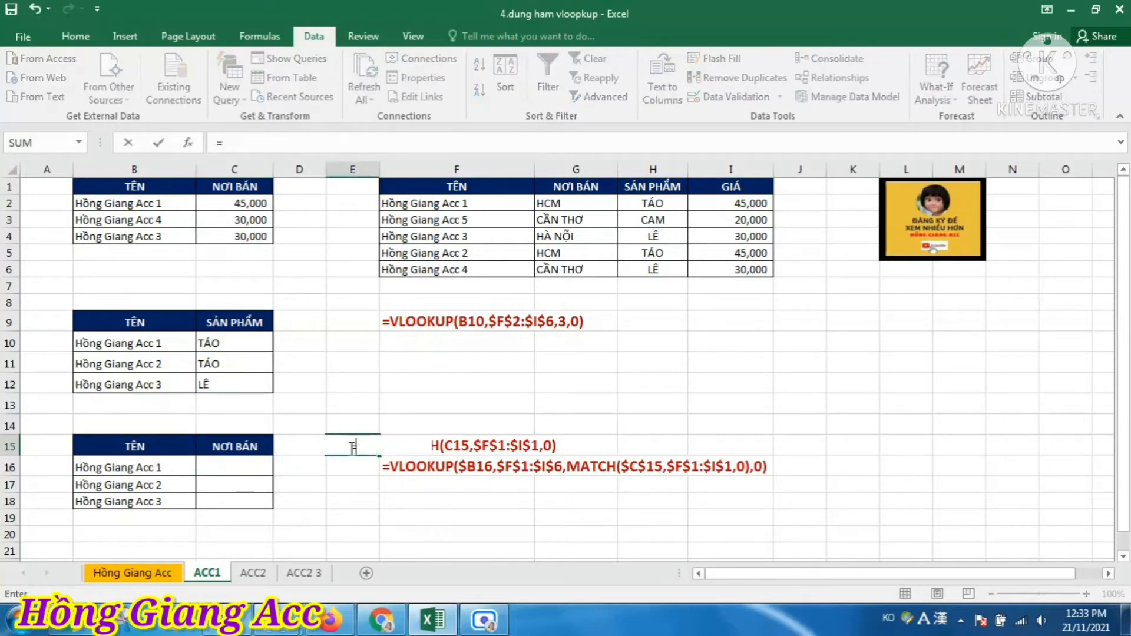
text(MA)
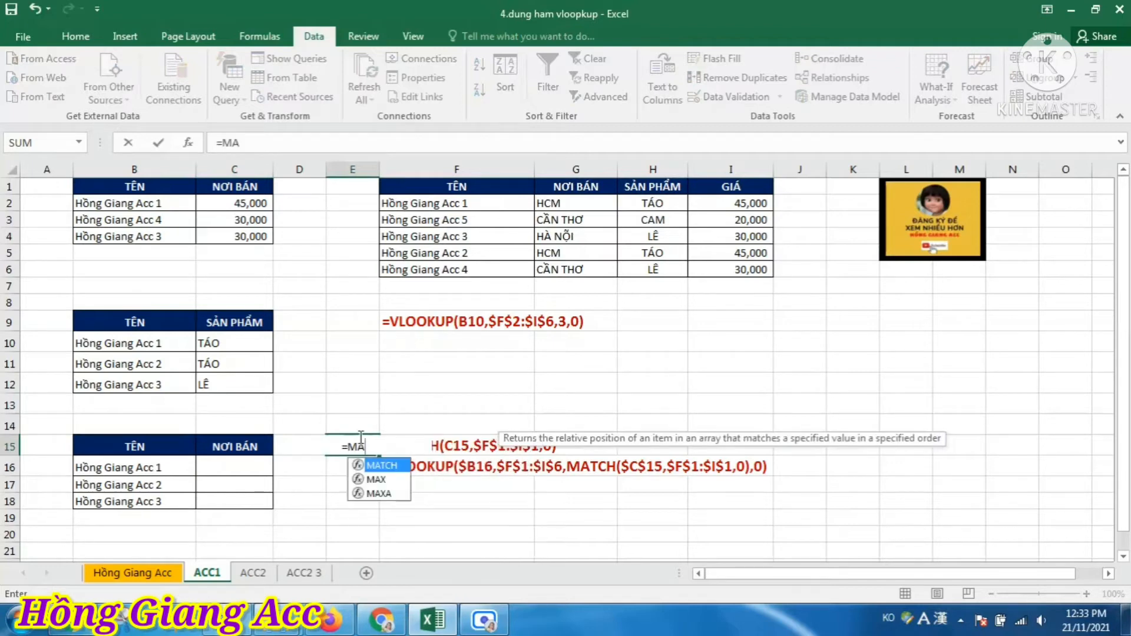
key(Escape)
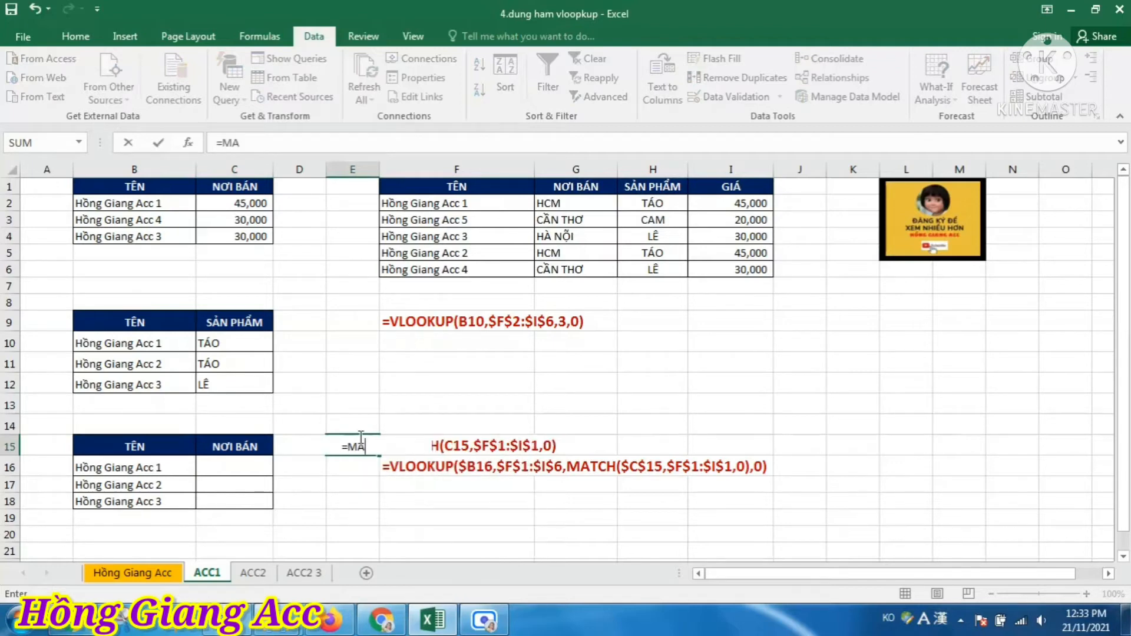
key(BackSpace)
text(t)
key(BackSpace)
key(BackSpace)
text(ma)
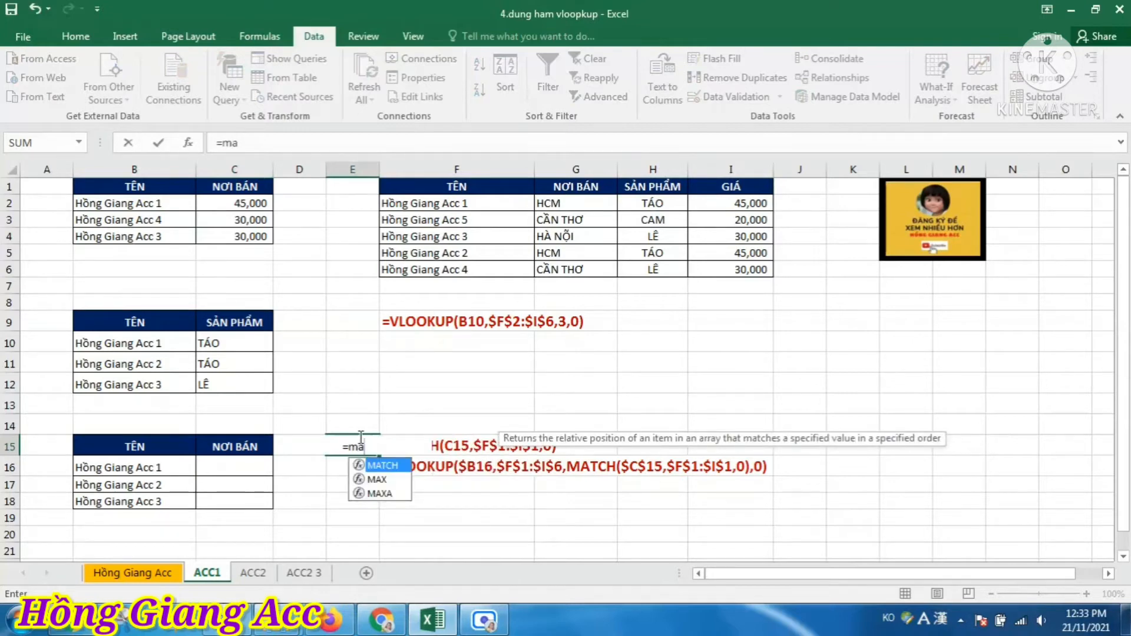
key(Tab)
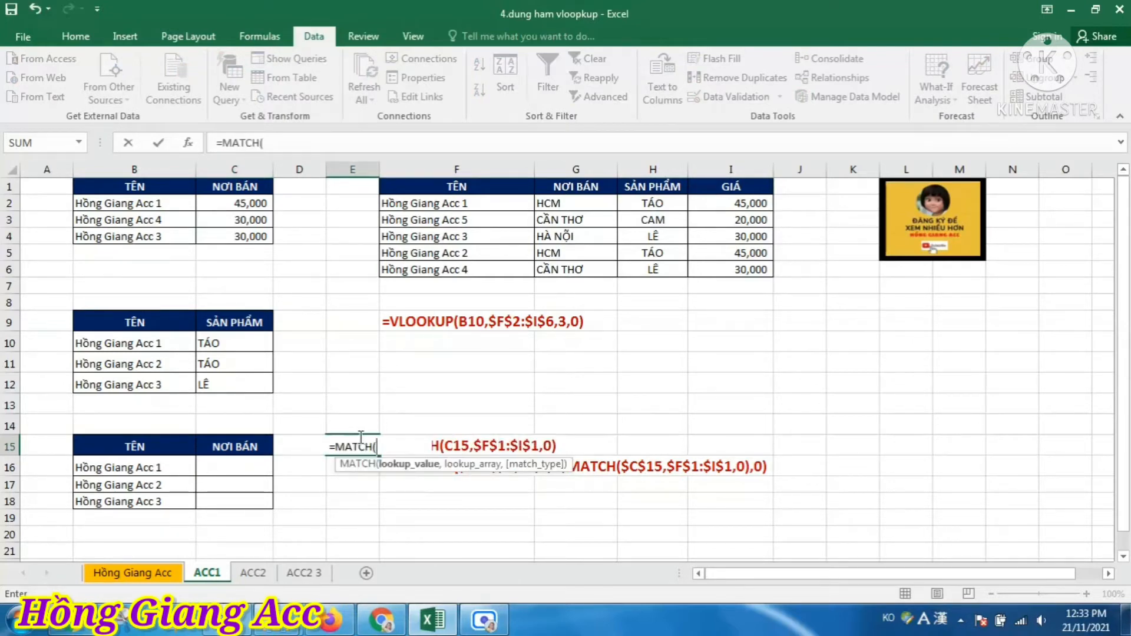
click(236, 446)
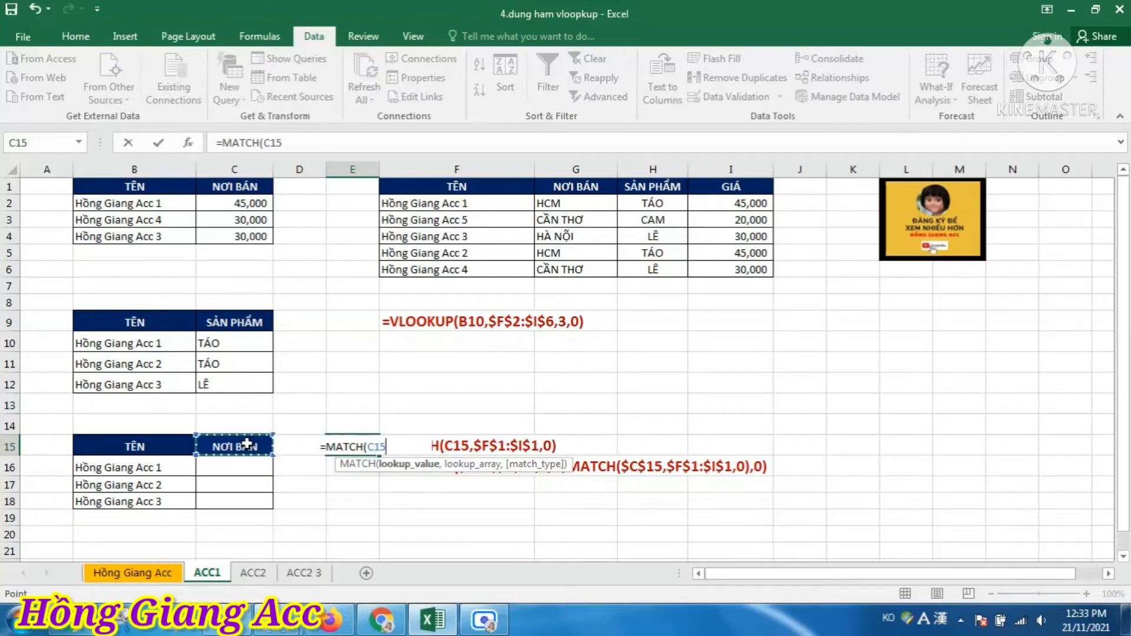
text(,)
Complete the MATCH formula in E15 with the absolute header range $F$1:$I$1 and match type 0
drag(429, 186, 732, 187)
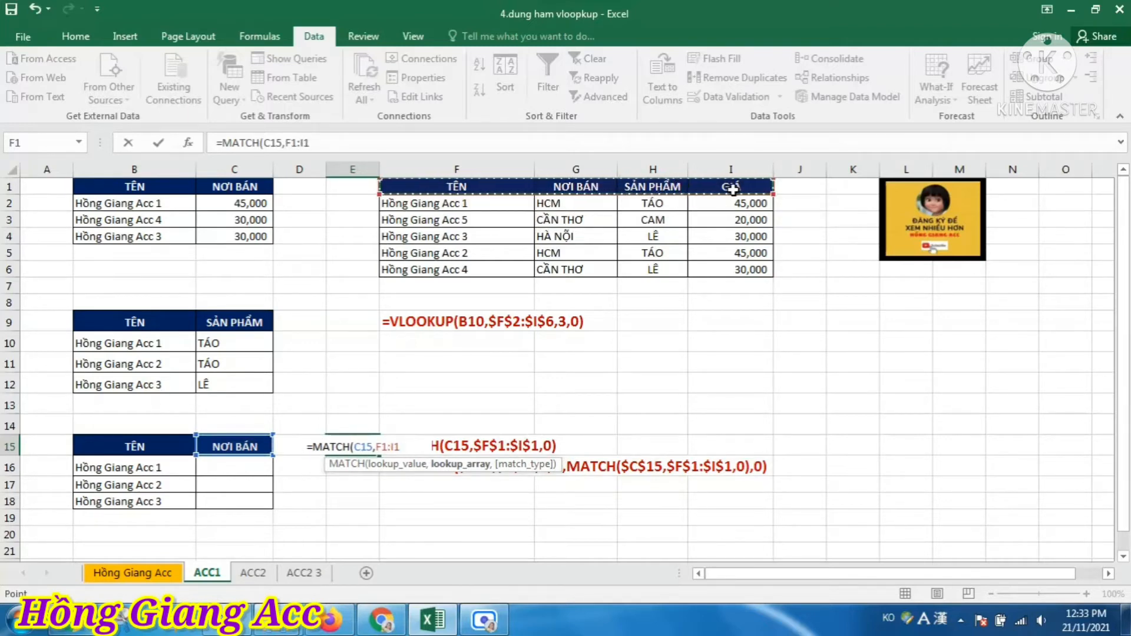
key(F4)
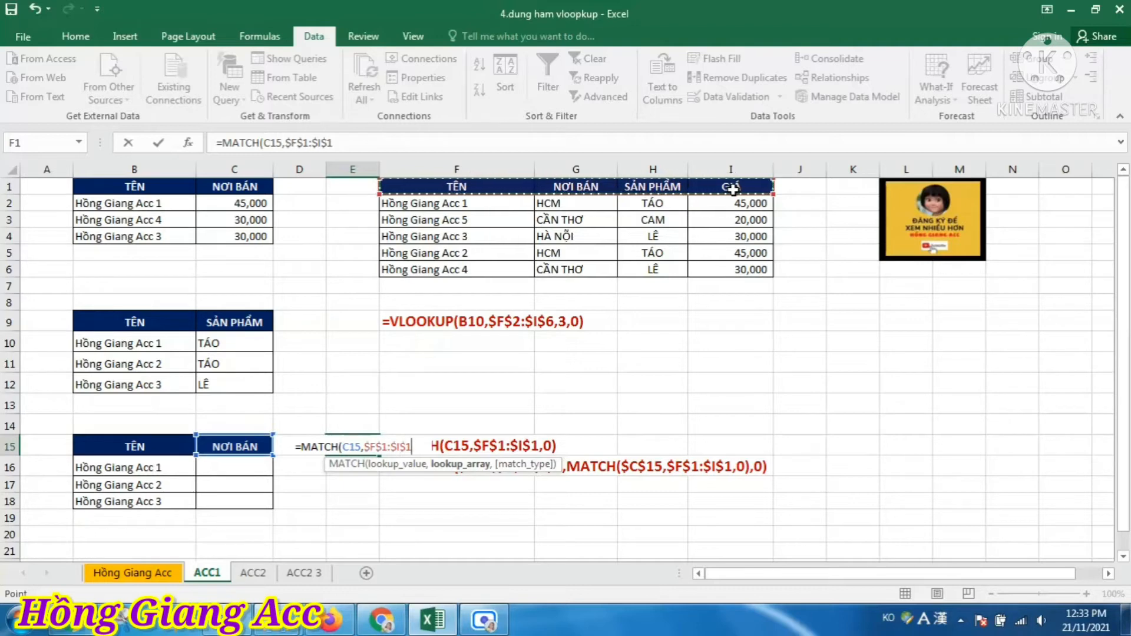
text(,0)
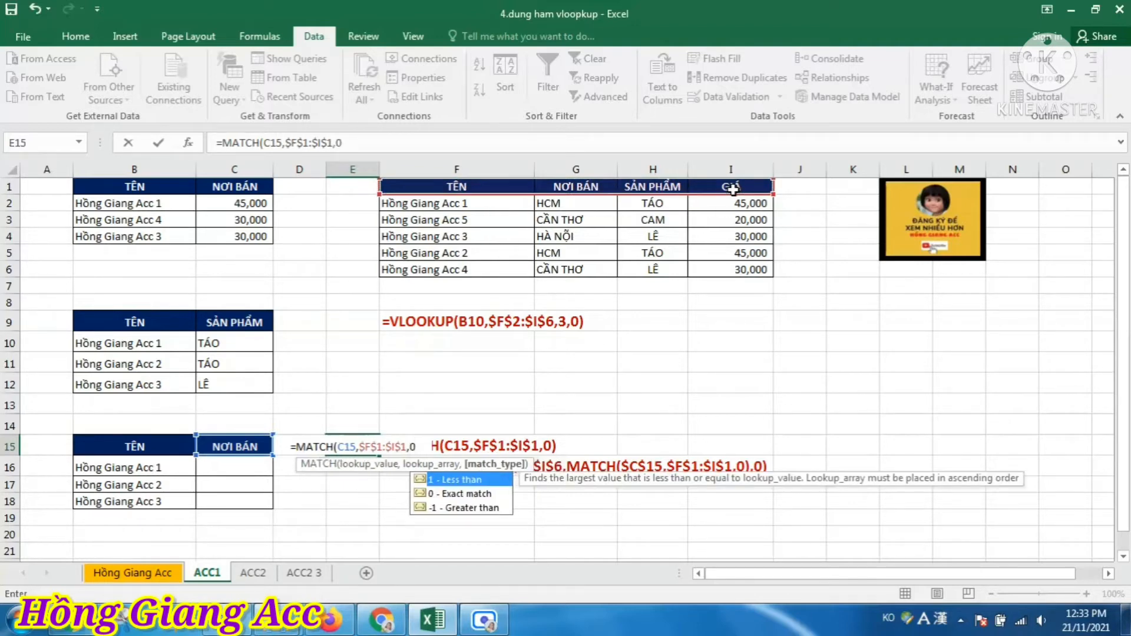
text())
key(Return)
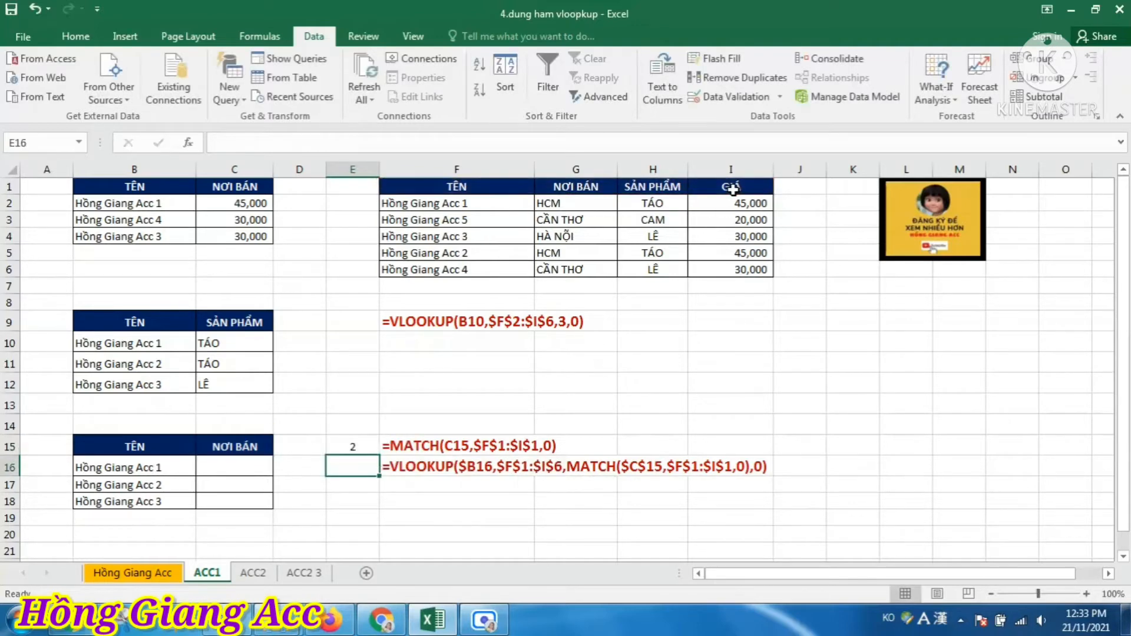
Change the header in C15 to GIÁ and check the MATCH result in E15
click(224, 446)
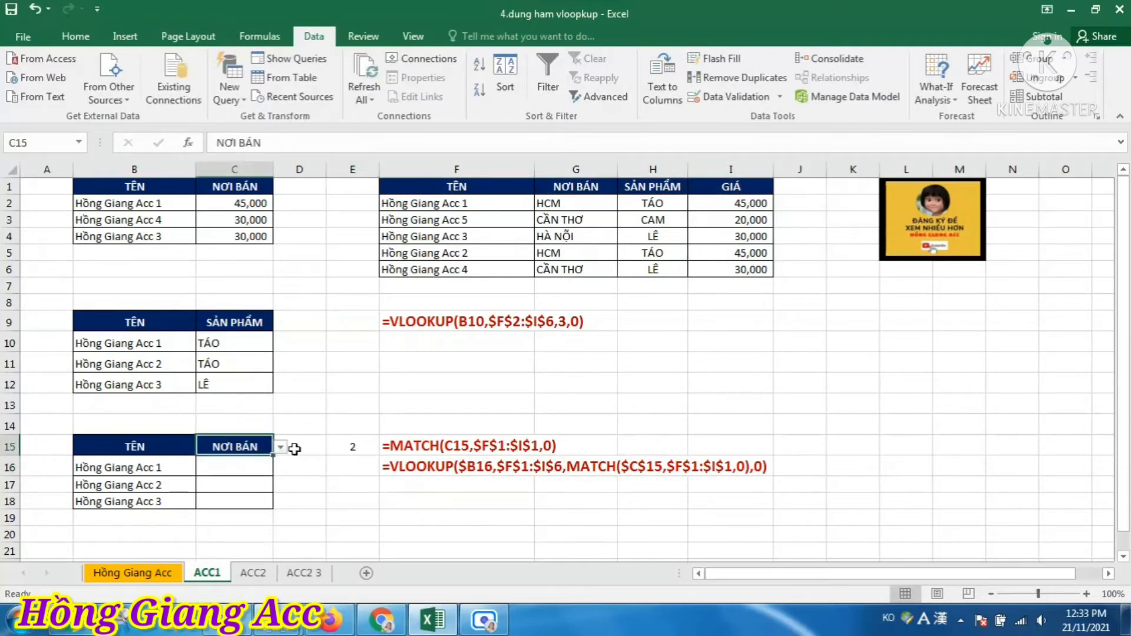
click(359, 447)
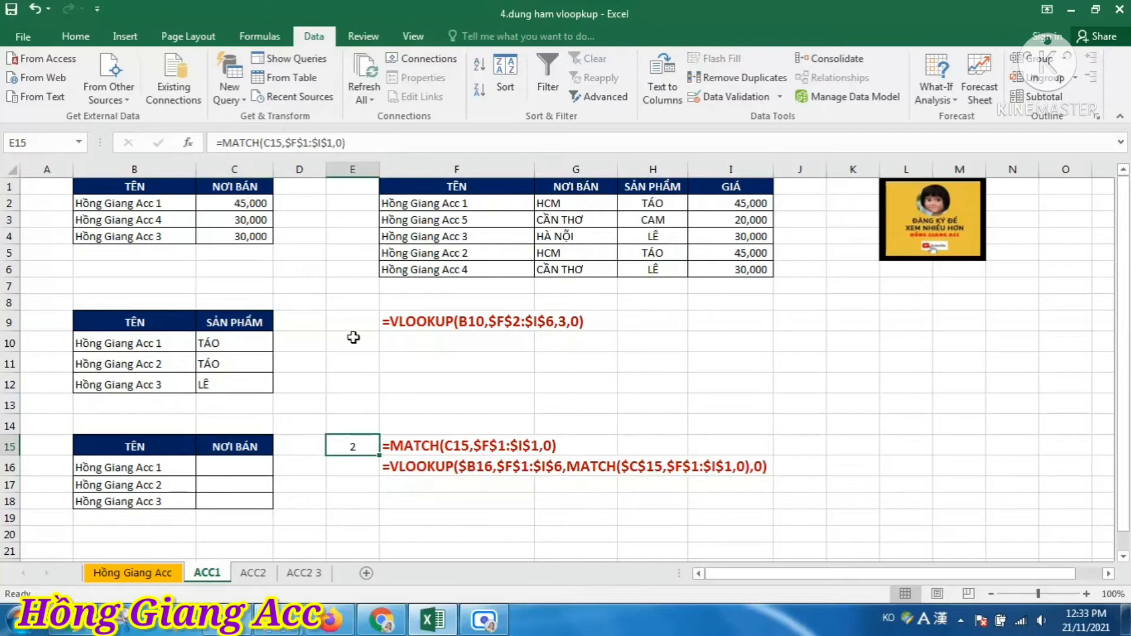
click(219, 448)
text(gi)
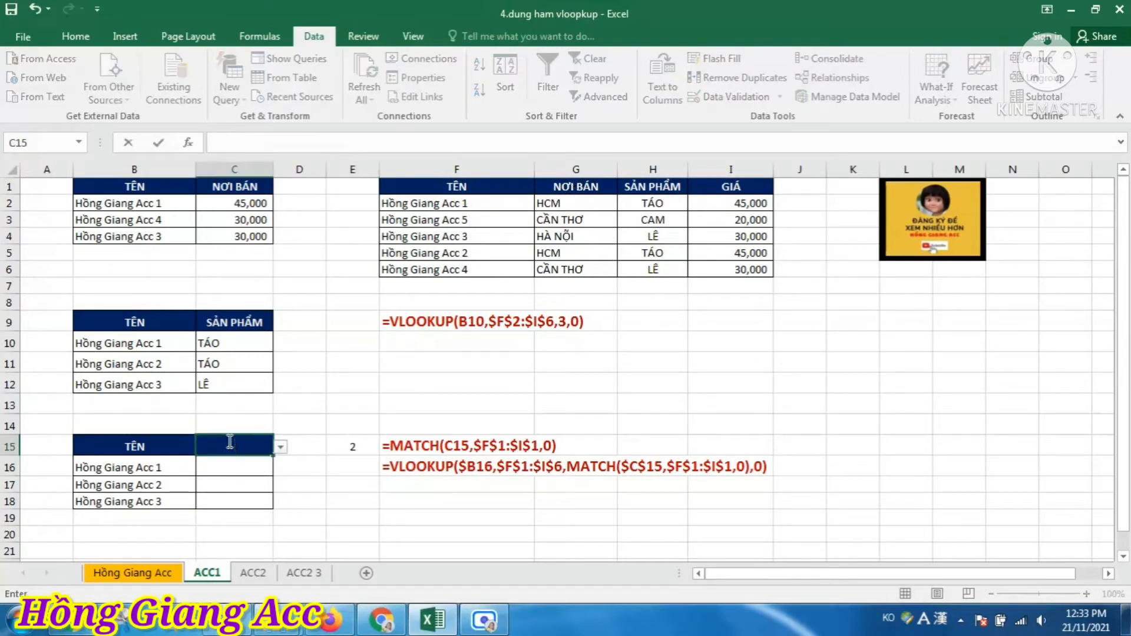
text(GIA)
key(Return)
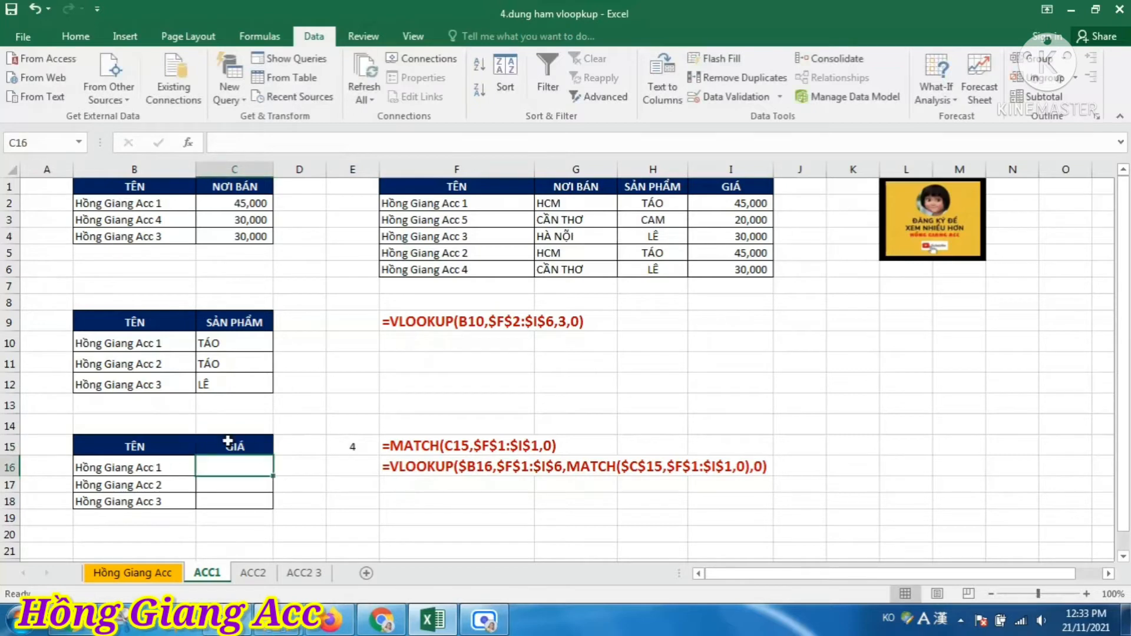
click(337, 447)
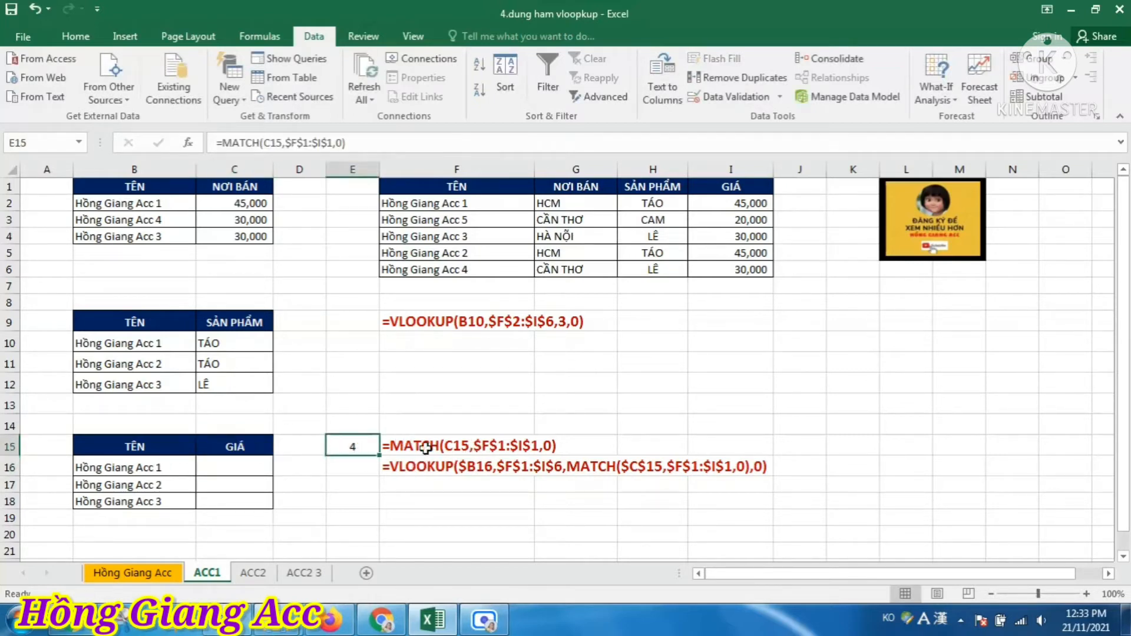
Set the header in C15 to SẢN PHẨM
click(241, 473)
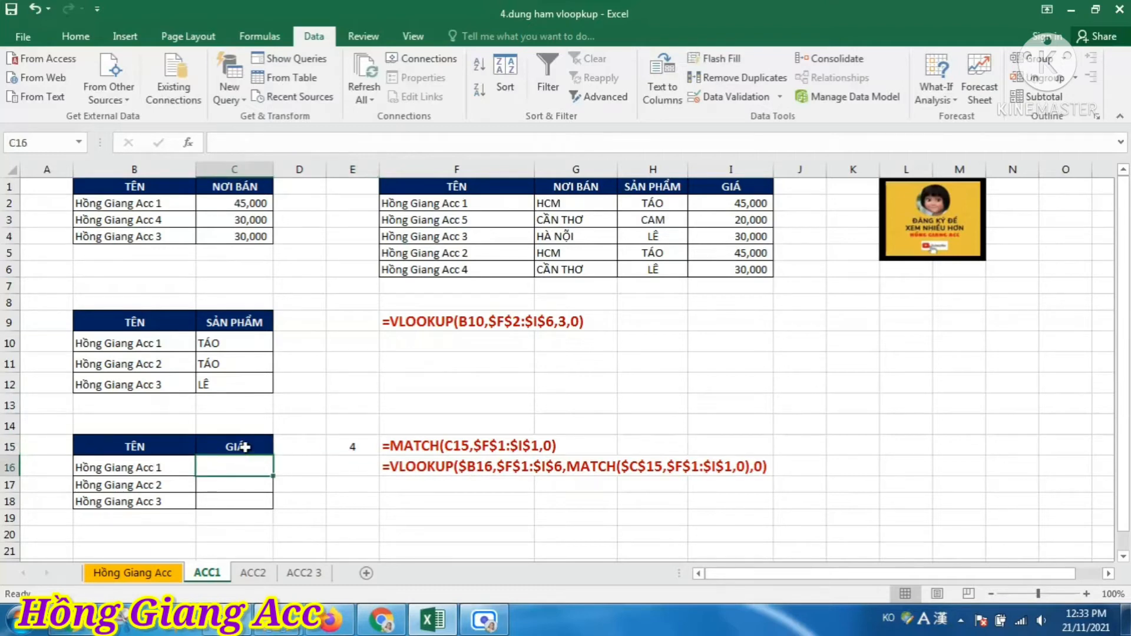
click(251, 446)
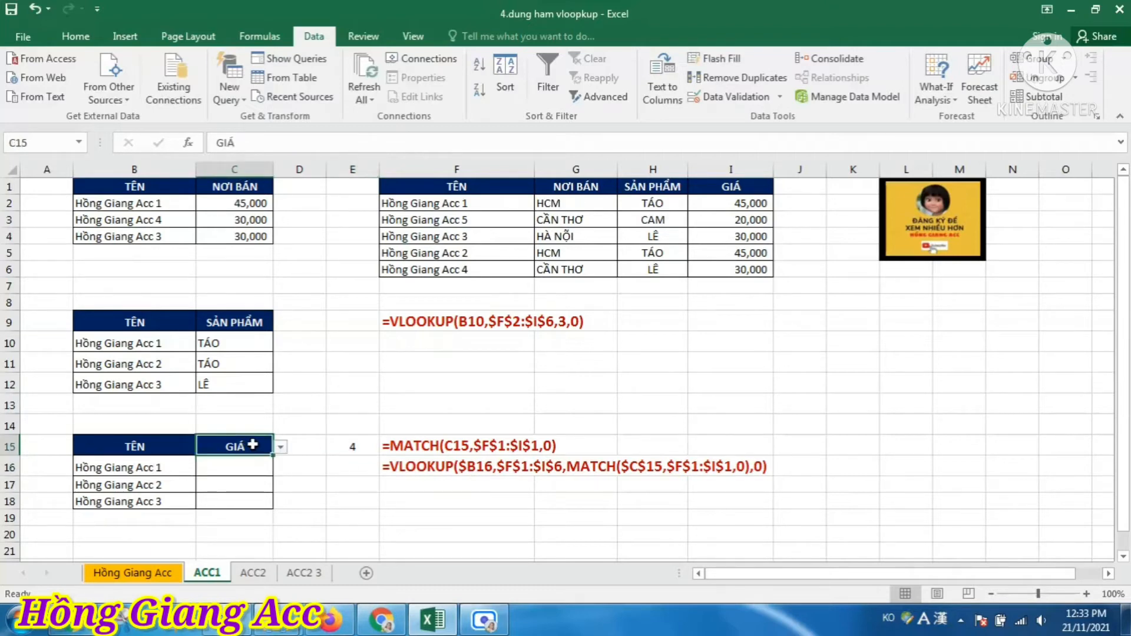
text(SAN)
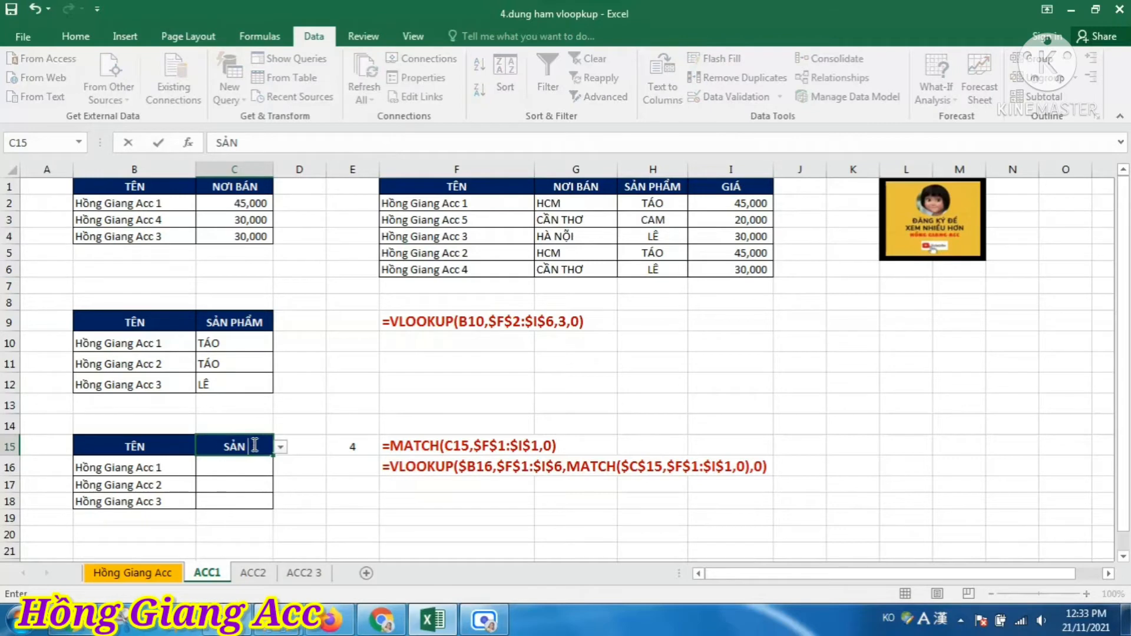
text( PHẨM)
key(Return)
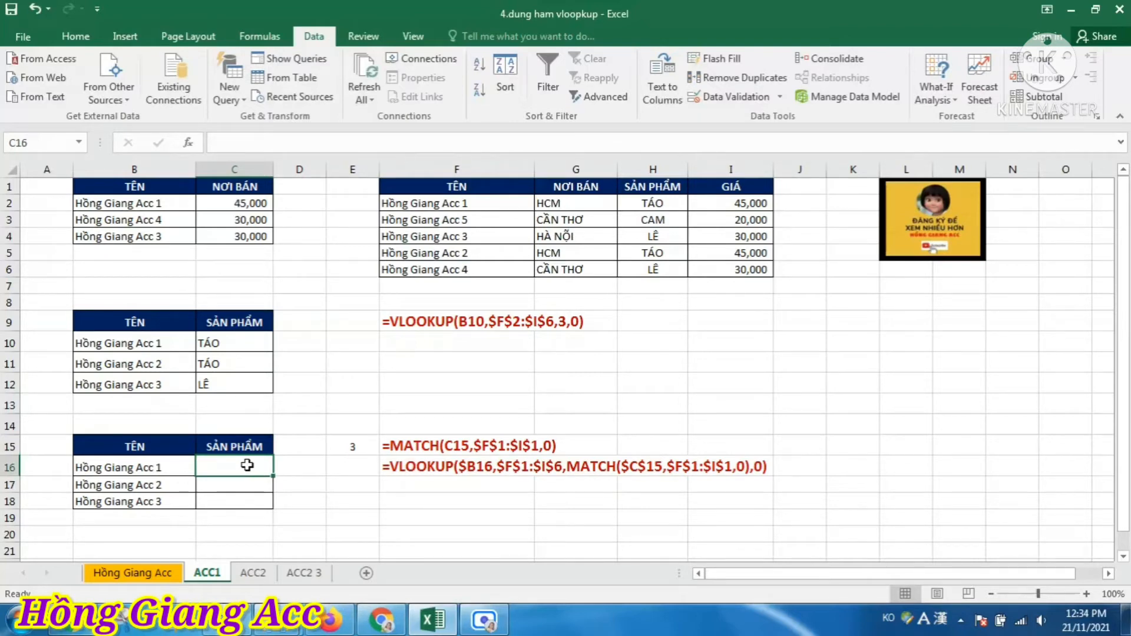
Start a VLOOKUP formula in C16 with B16 as the lookup value and the absolute table range $F$1:$I$6
text(=VLOOKUP()
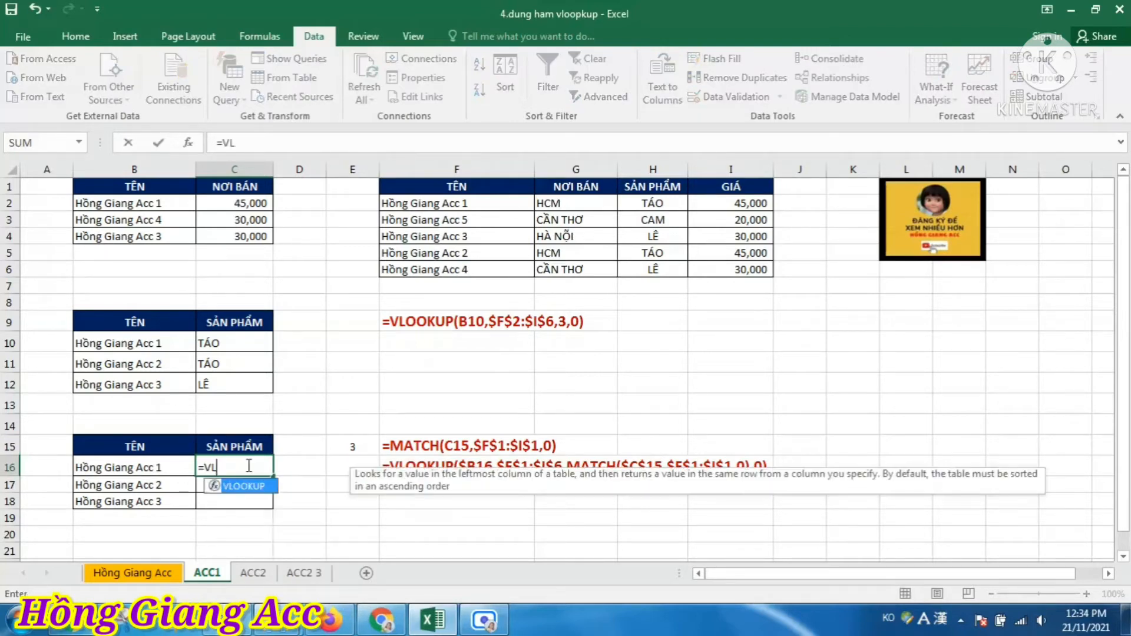
click(123, 469)
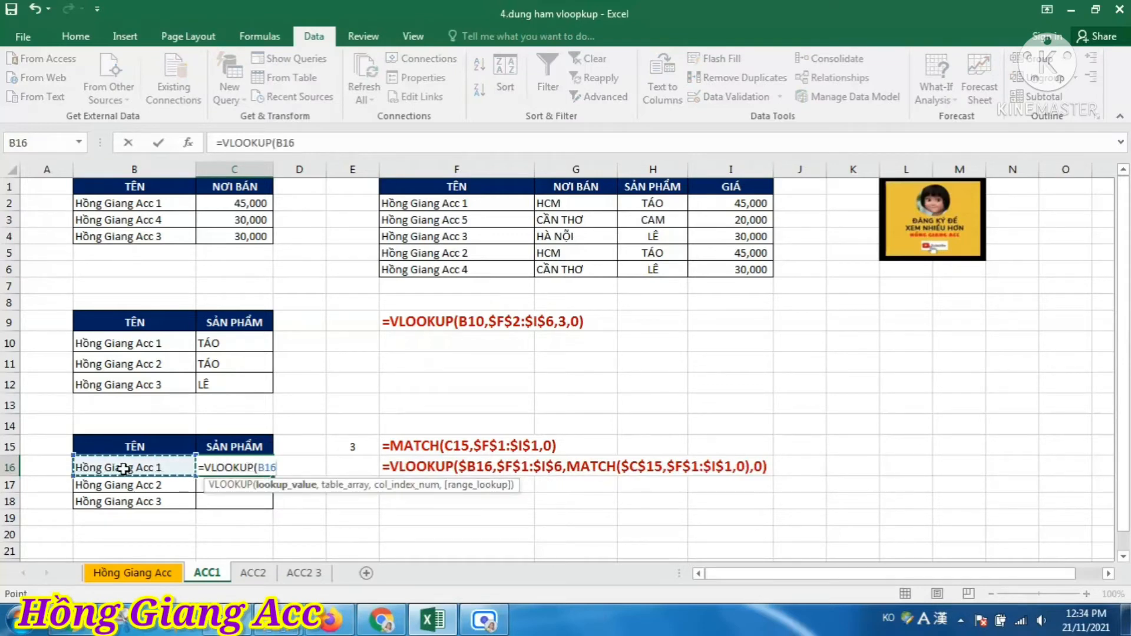
text(,)
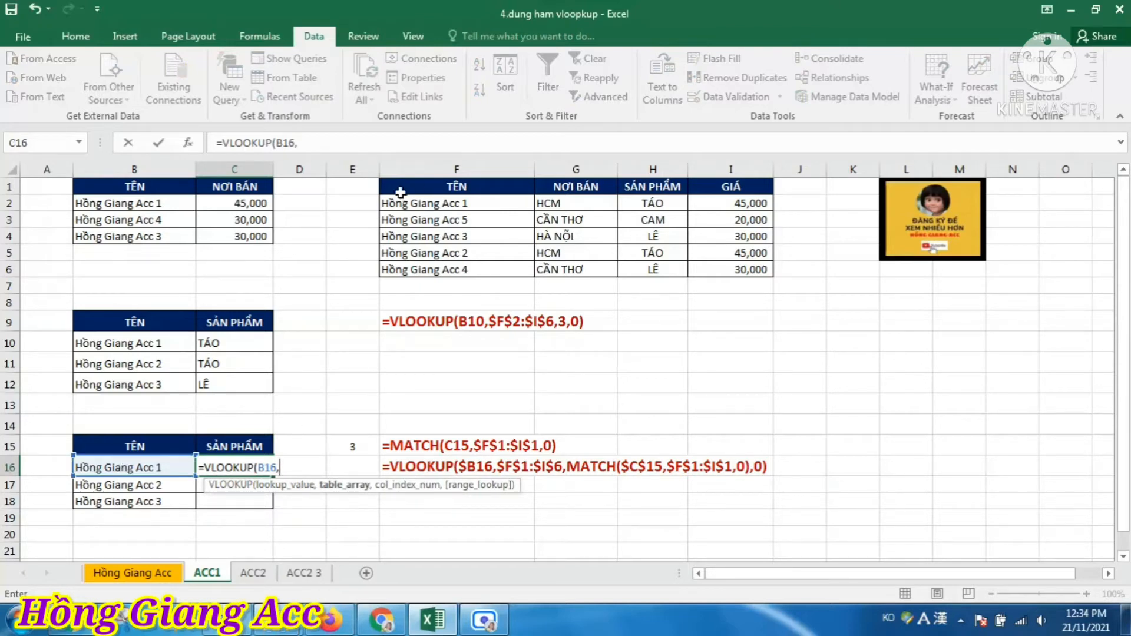
drag(400, 192, 724, 263)
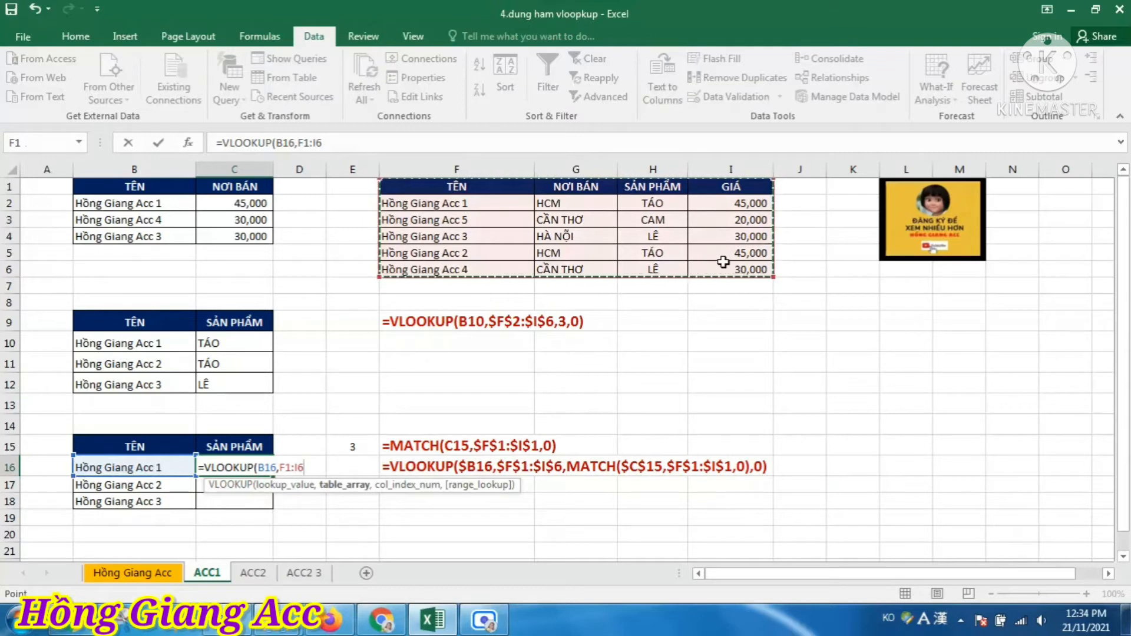
key(F4)
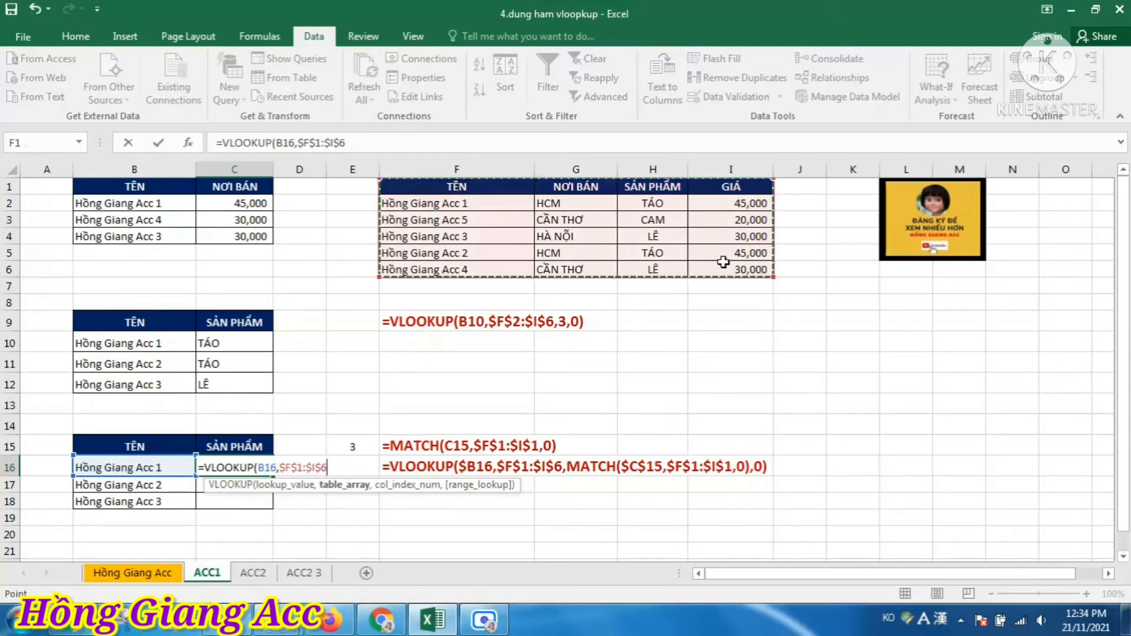
text(,)
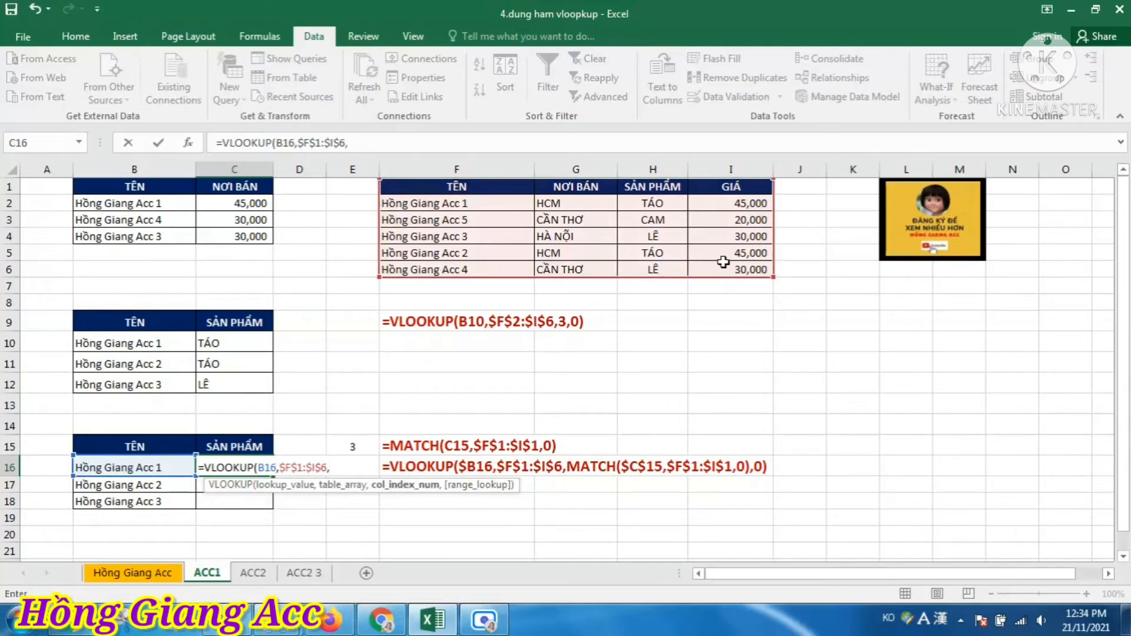
Complete the C16 VLOOKUP with nested MATCH(C15,$F$1:$I$1,0) as the column index and 0 for the range lookup
text(MAT)
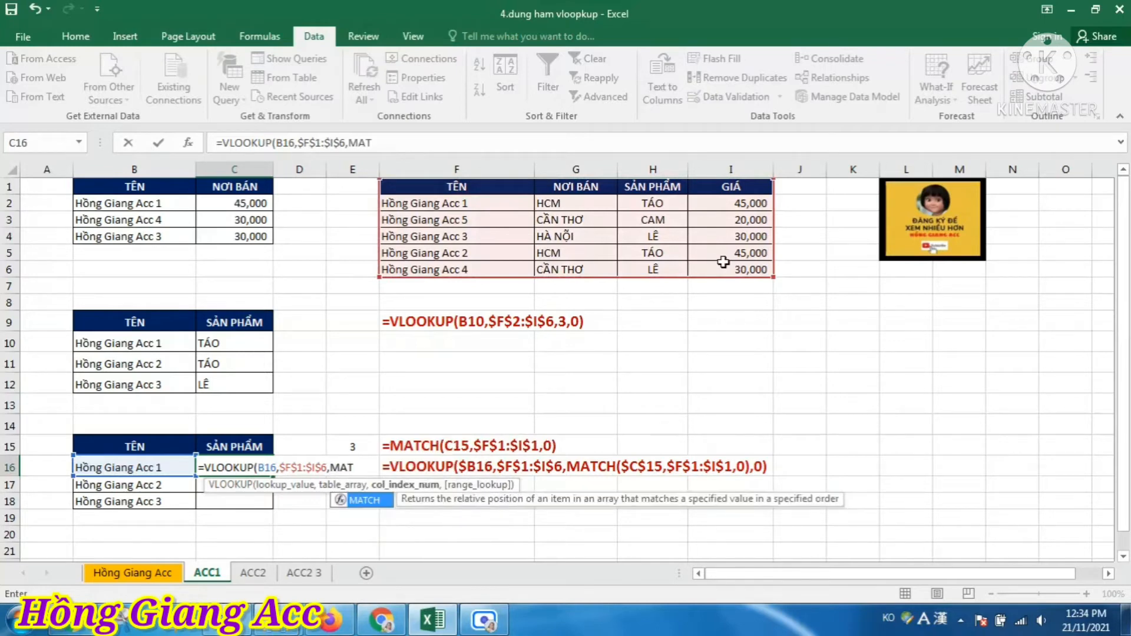
text(CH()
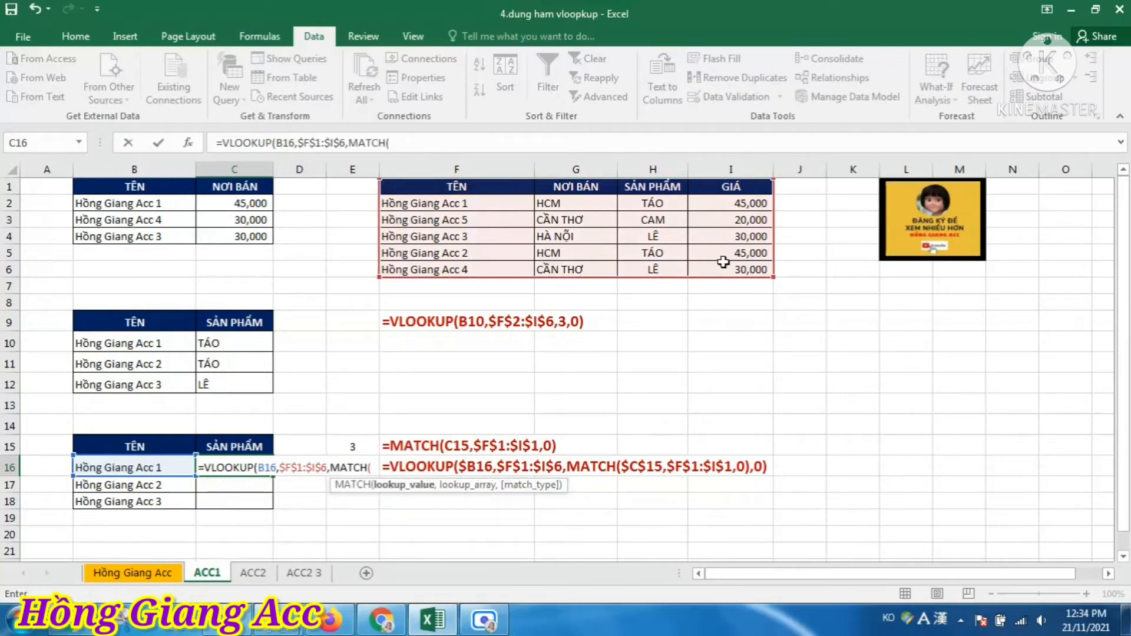
click(255, 447)
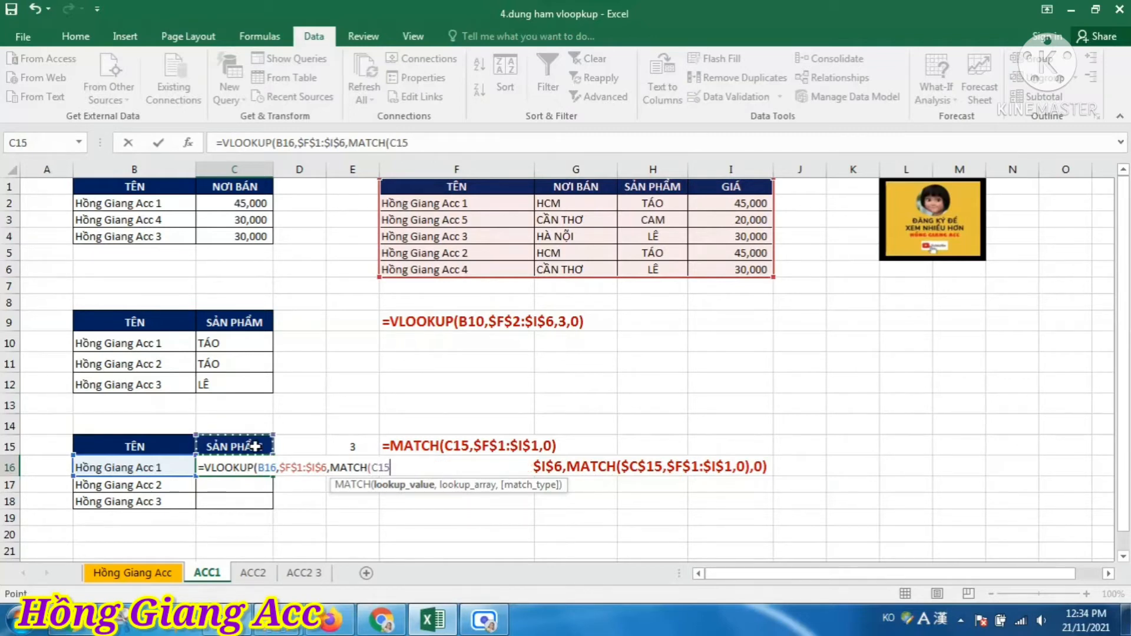
text(,)
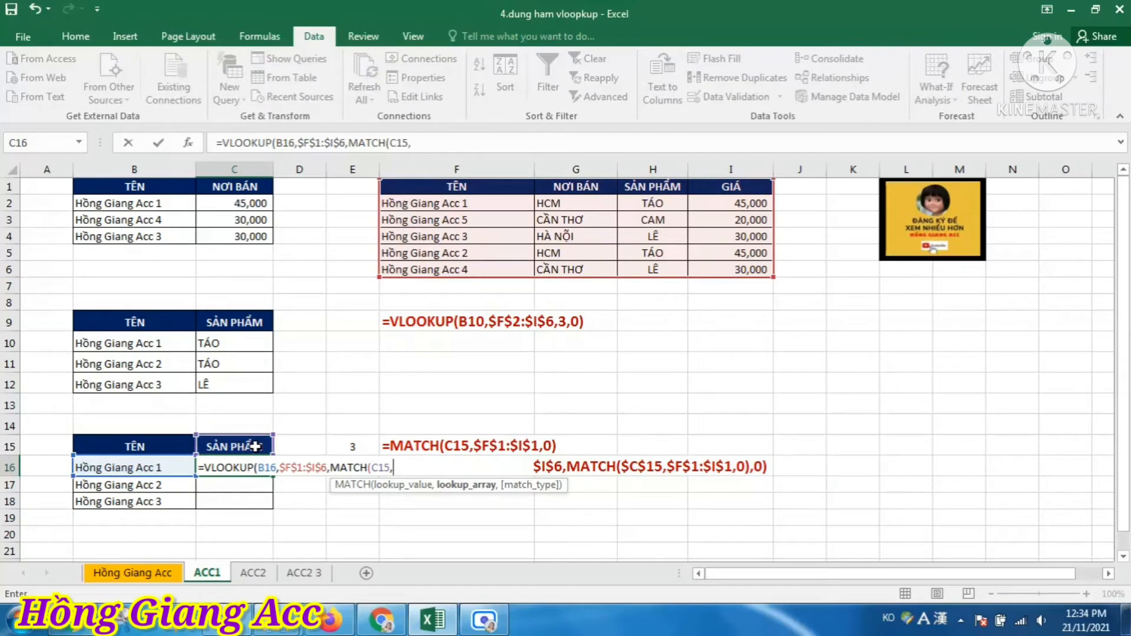
click(395, 186)
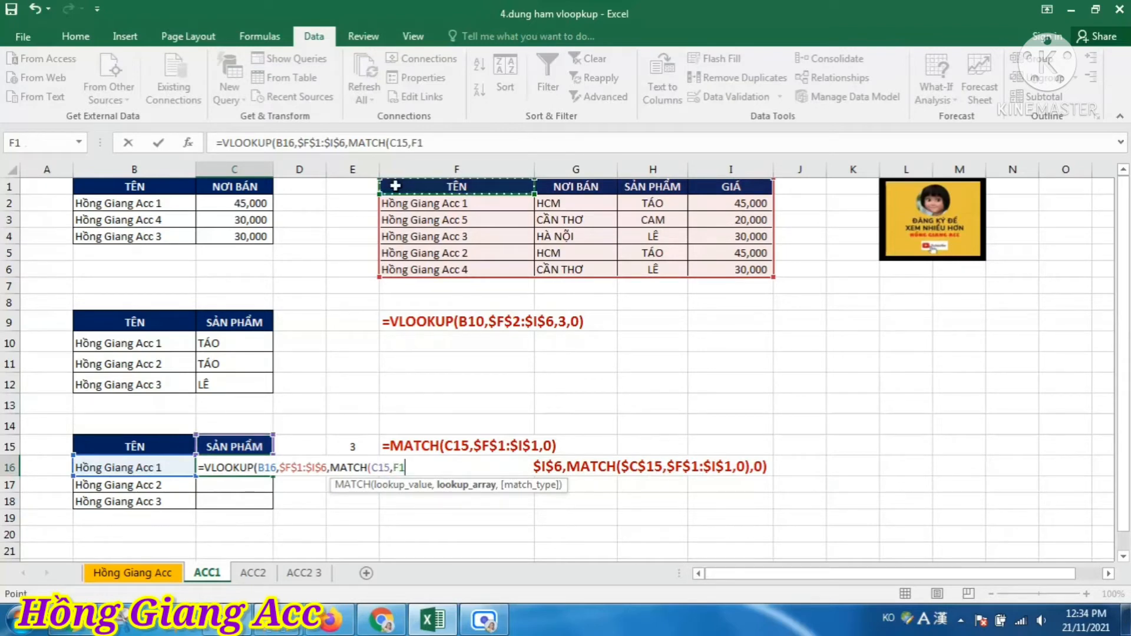
drag(395, 187, 721, 185)
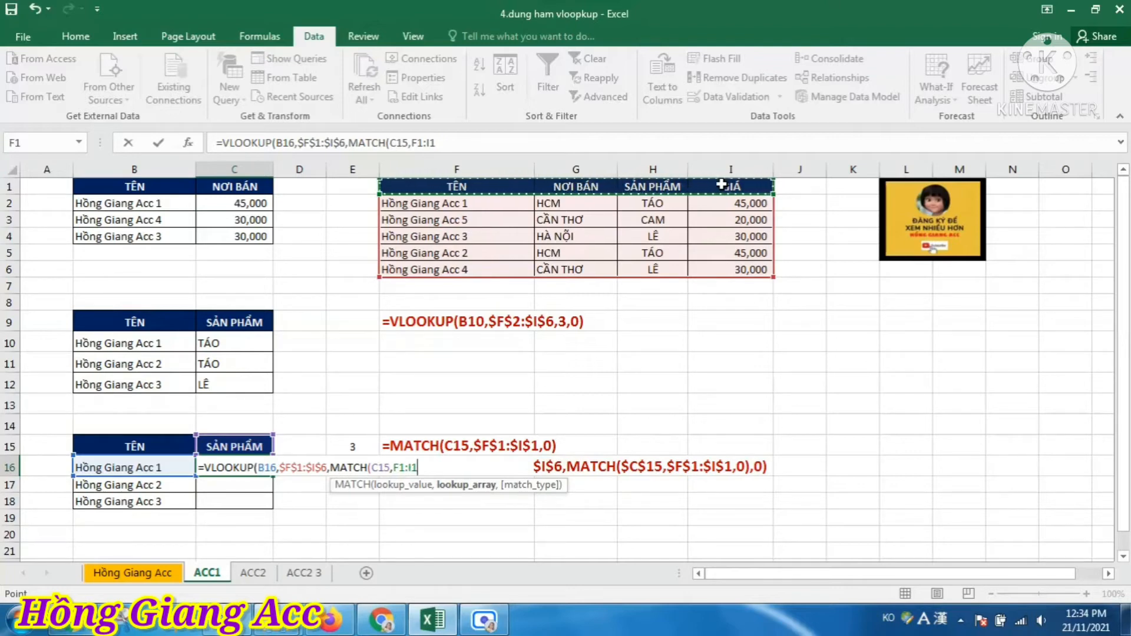
key(F4)
text(,)
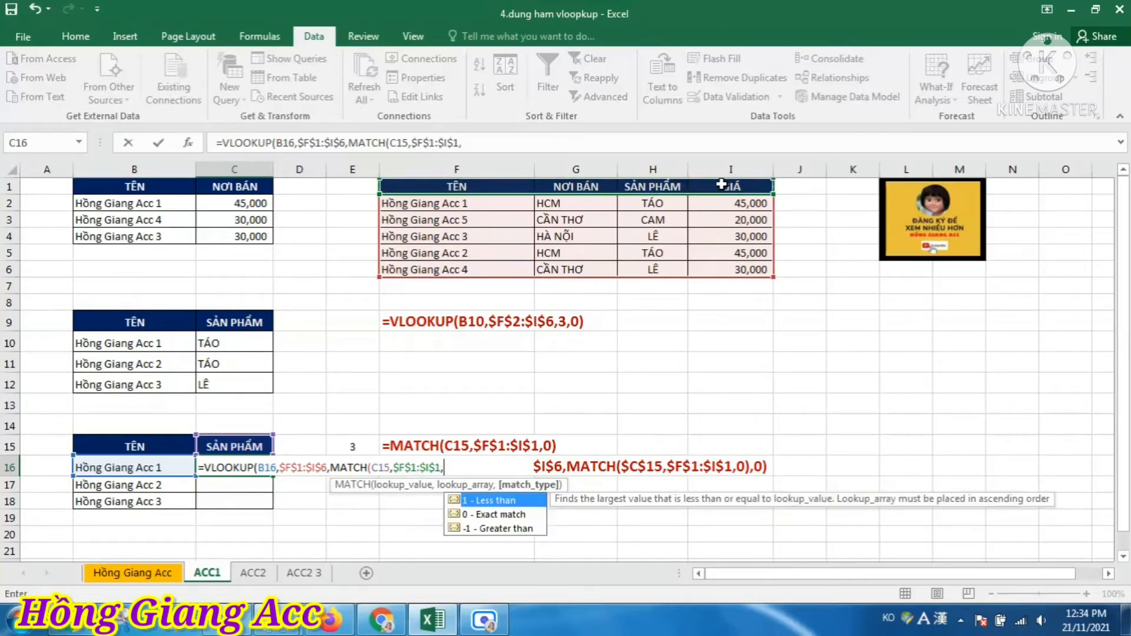
text(0))
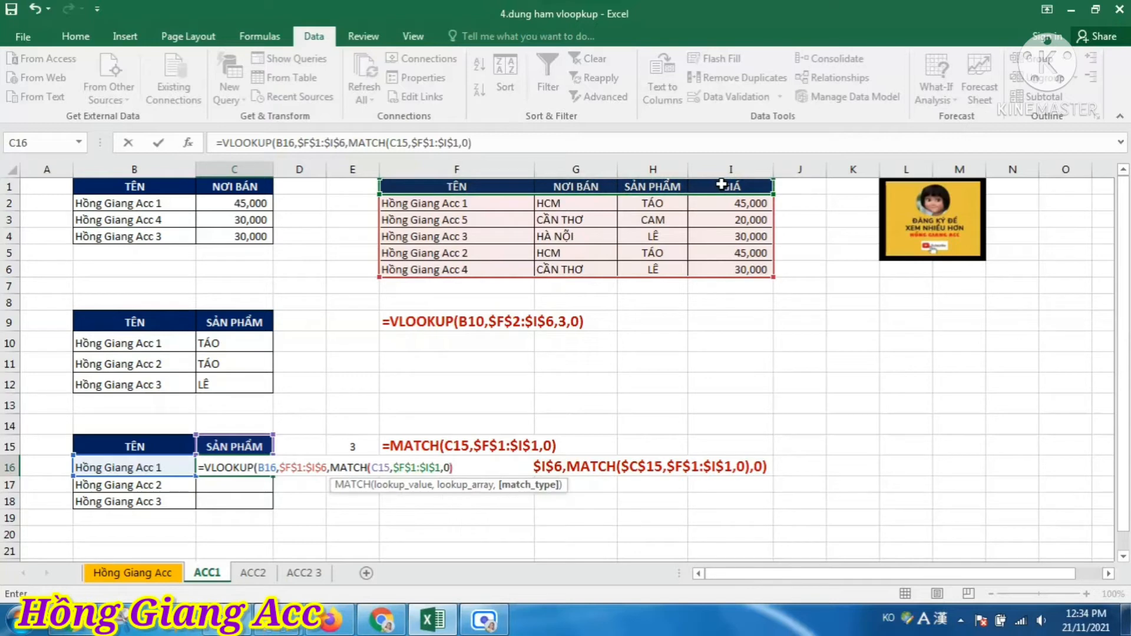
text(,)
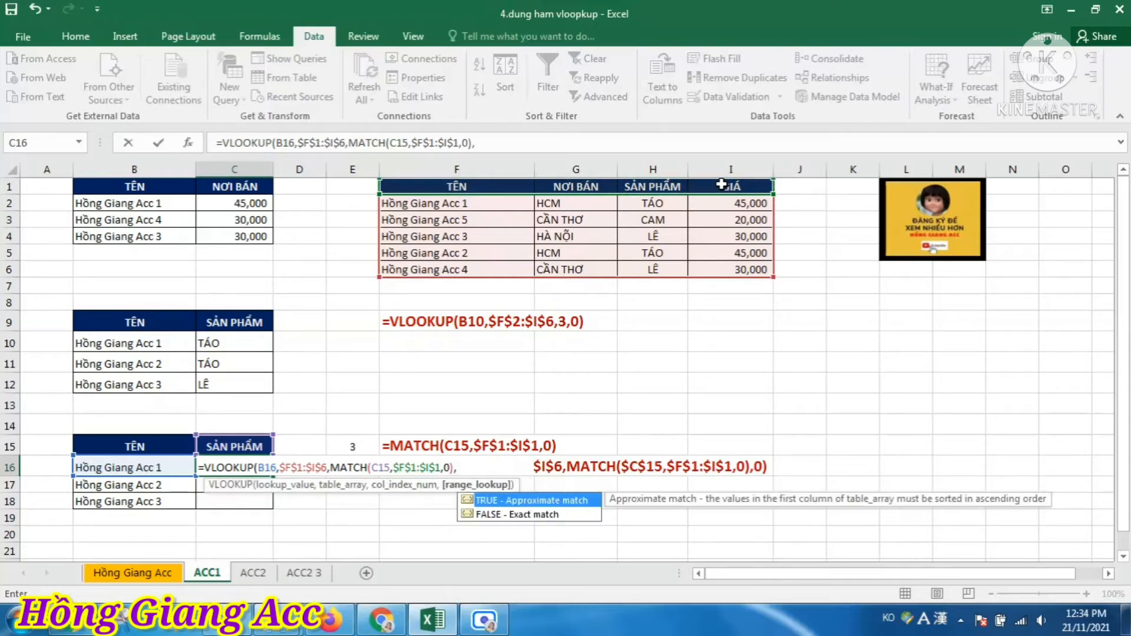
text(0))
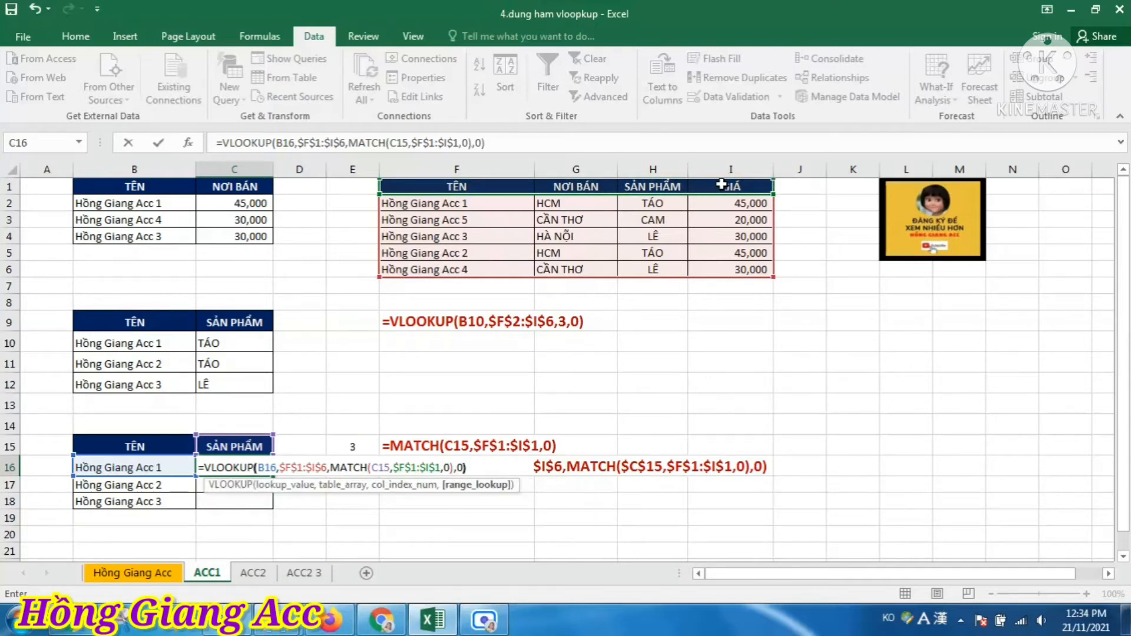
key(Return)
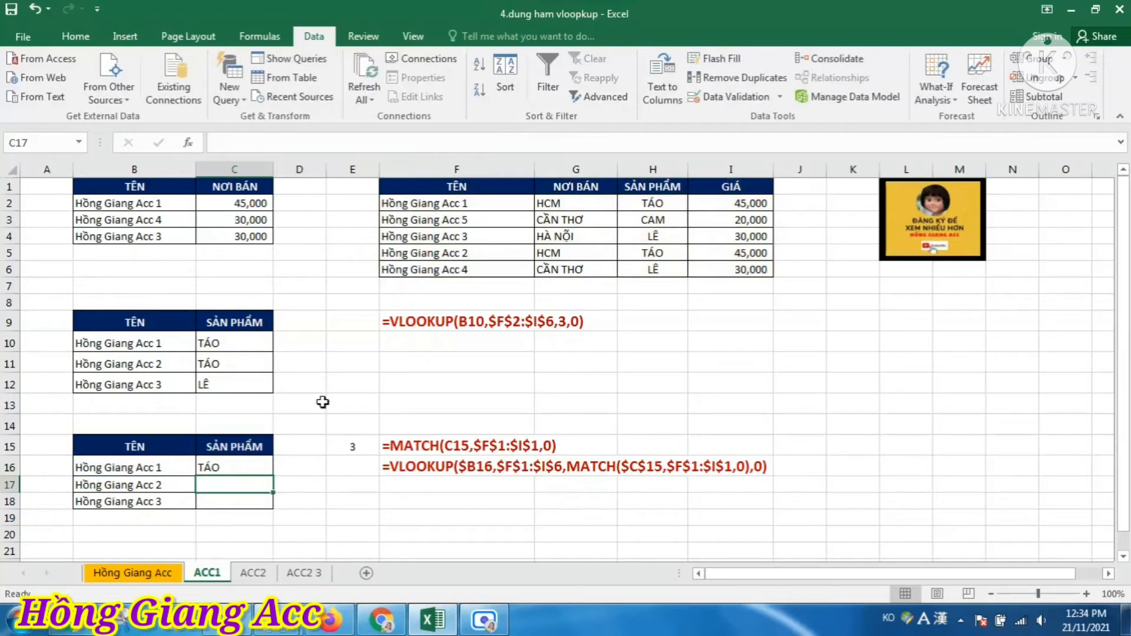
Fill the C16 formula down to C18 and inspect the copied formulas in C17 and C18
click(254, 465)
drag(273, 476, 275, 511)
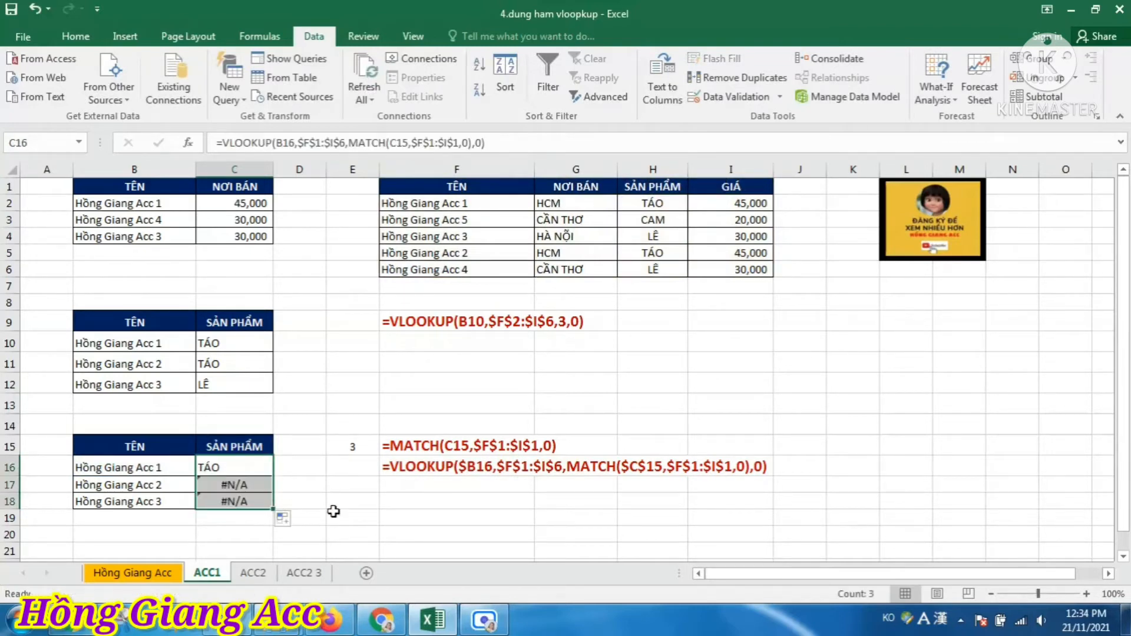
click(230, 486)
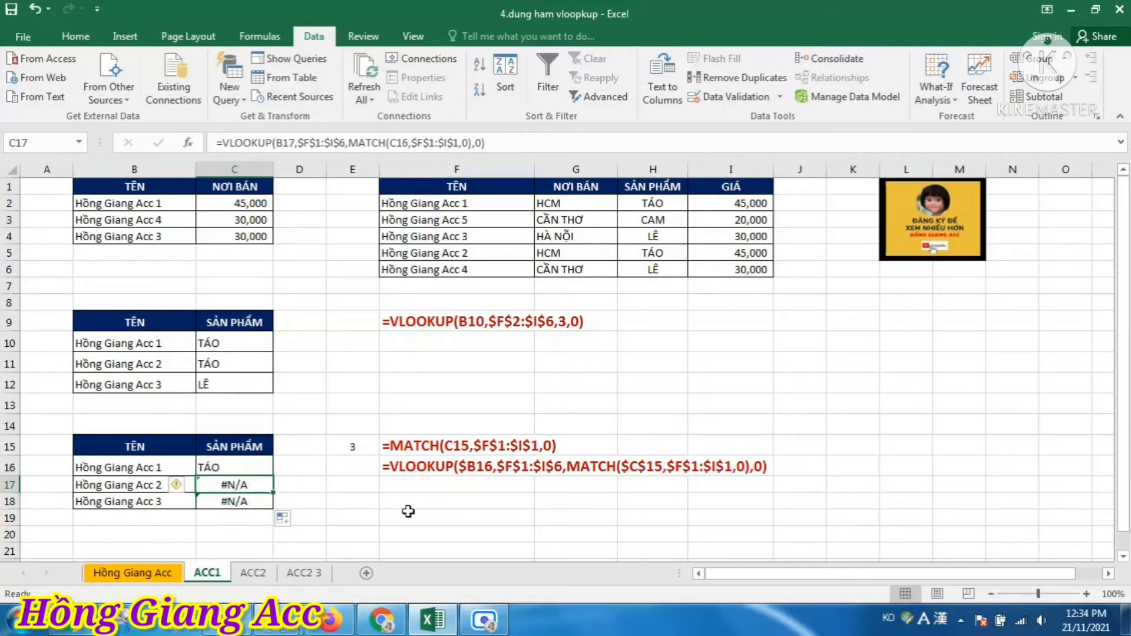
click(248, 501)
click(241, 485)
click(252, 501)
Lock the column of the VLOOKUP lookup value in the C16 formula so it reads $B16
click(248, 469)
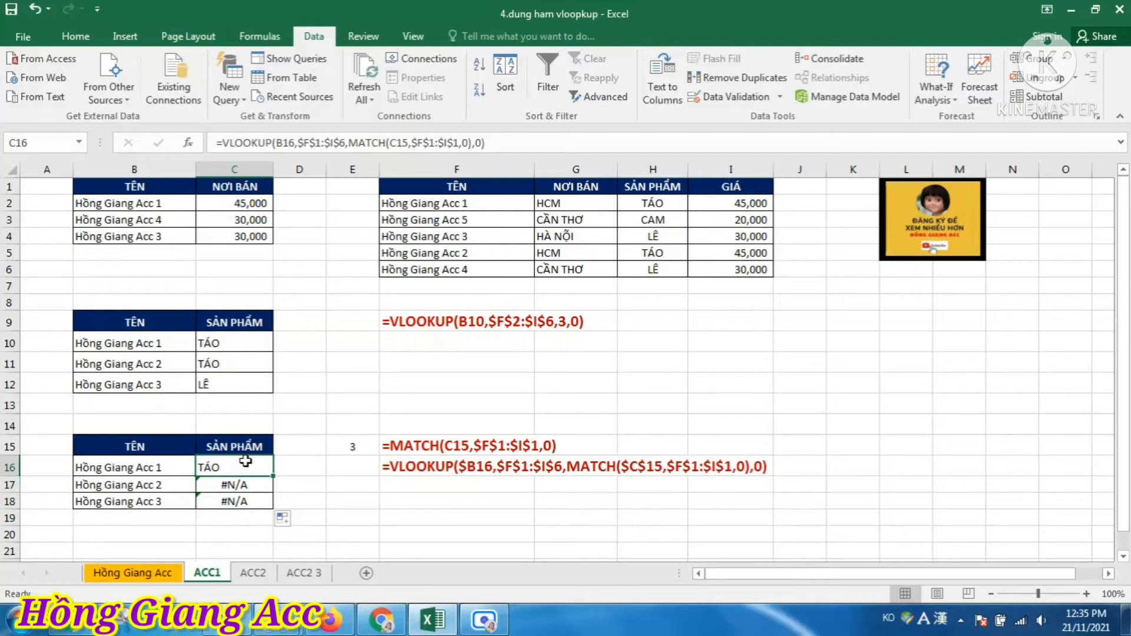
click(398, 143)
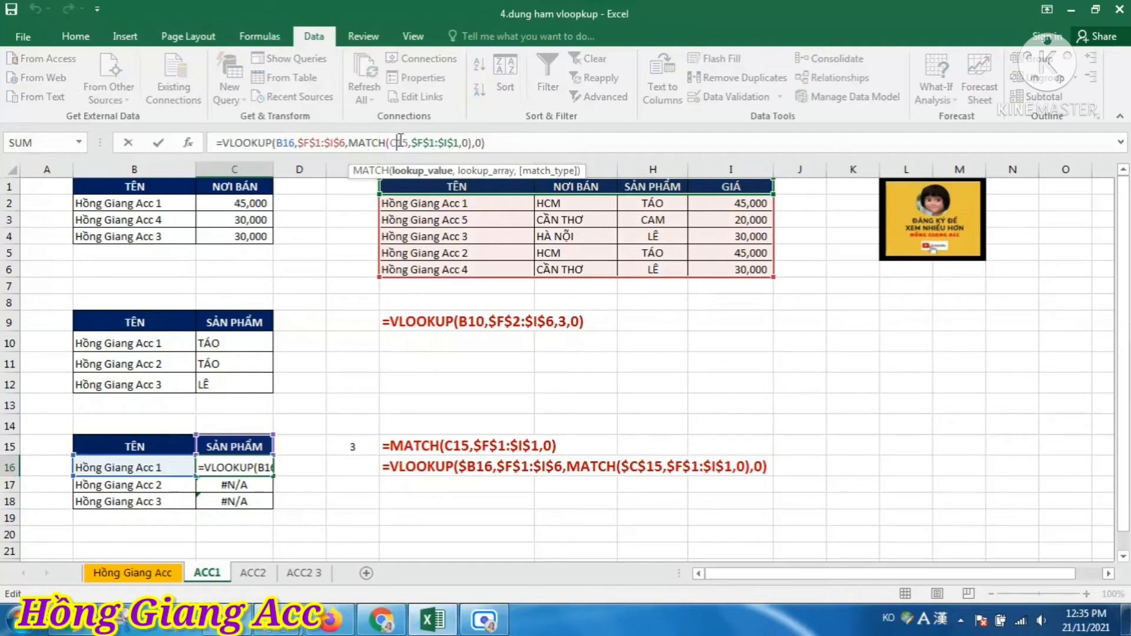
click(289, 142)
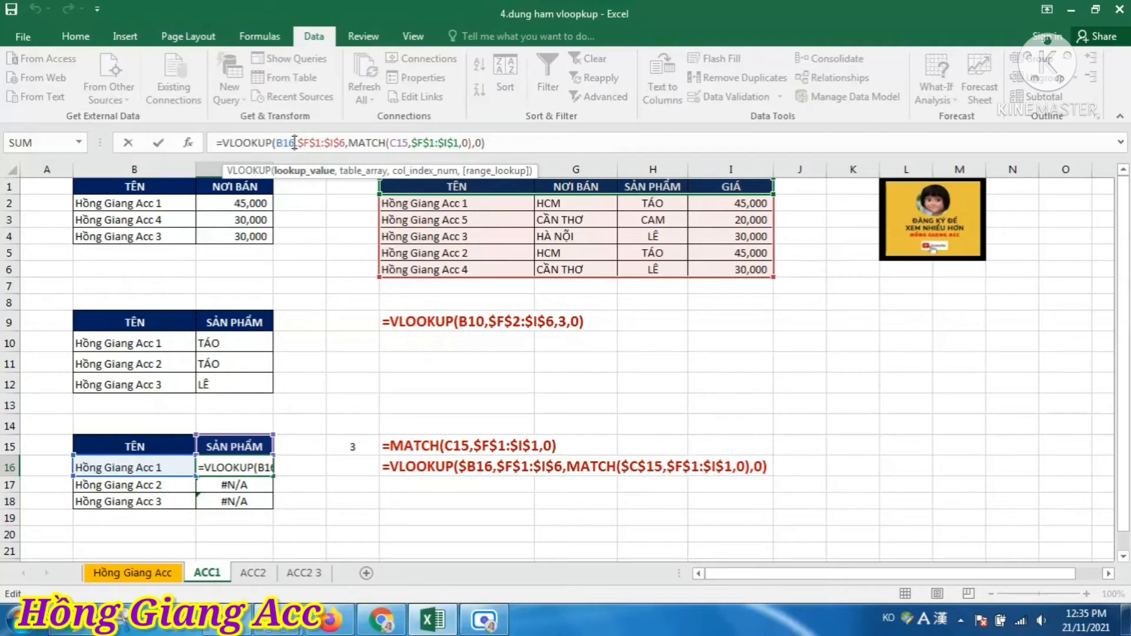
key(F4)
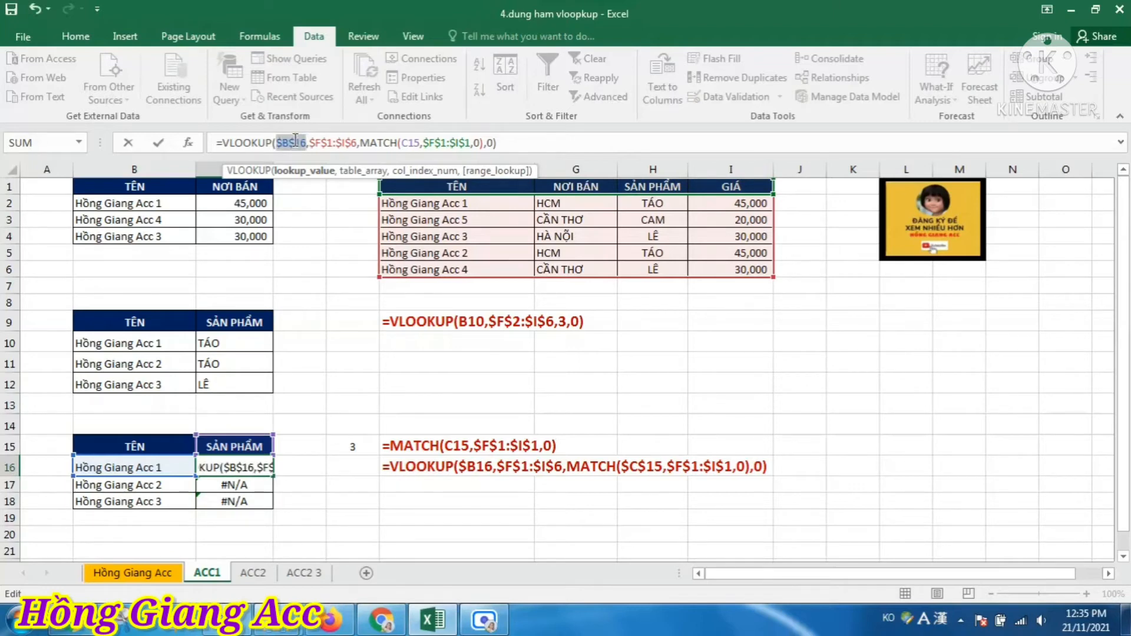
key(F4)
key(F4)
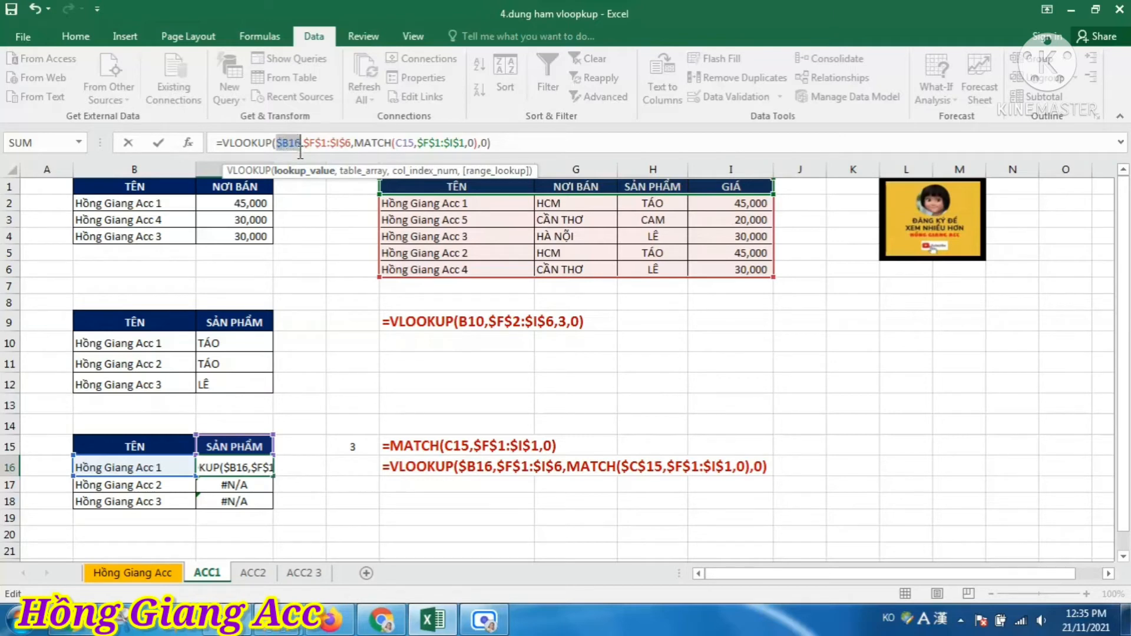
Make the MATCH lookup value in the C16 formula fully absolute as $C$15 and commit the formula
click(414, 142)
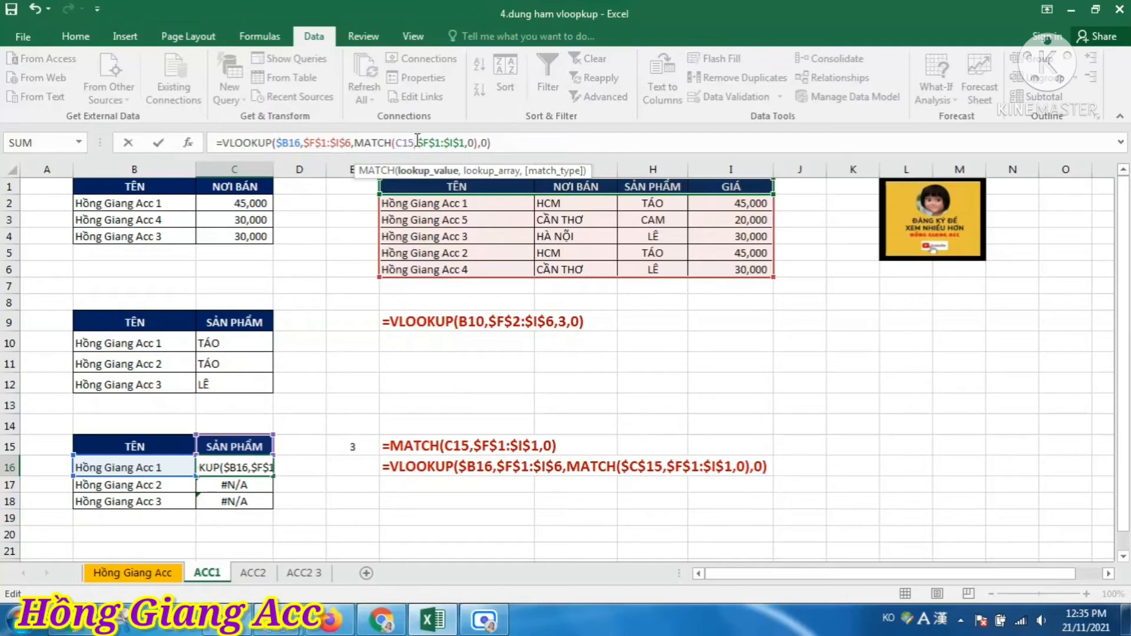
key(F4)
key(F4)
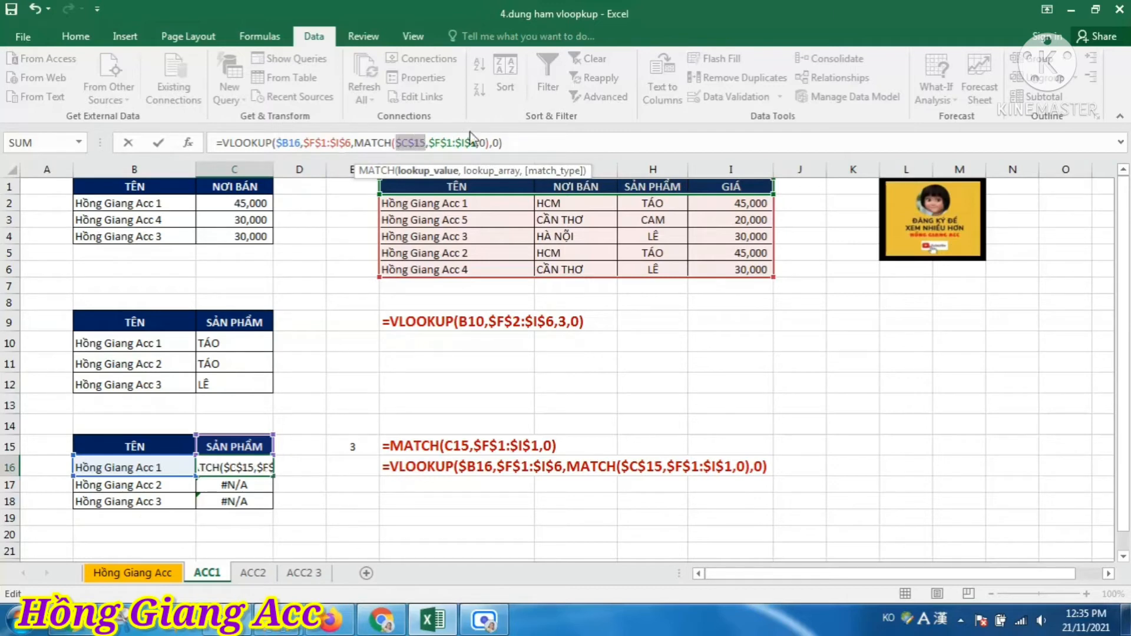
double_click(406, 143)
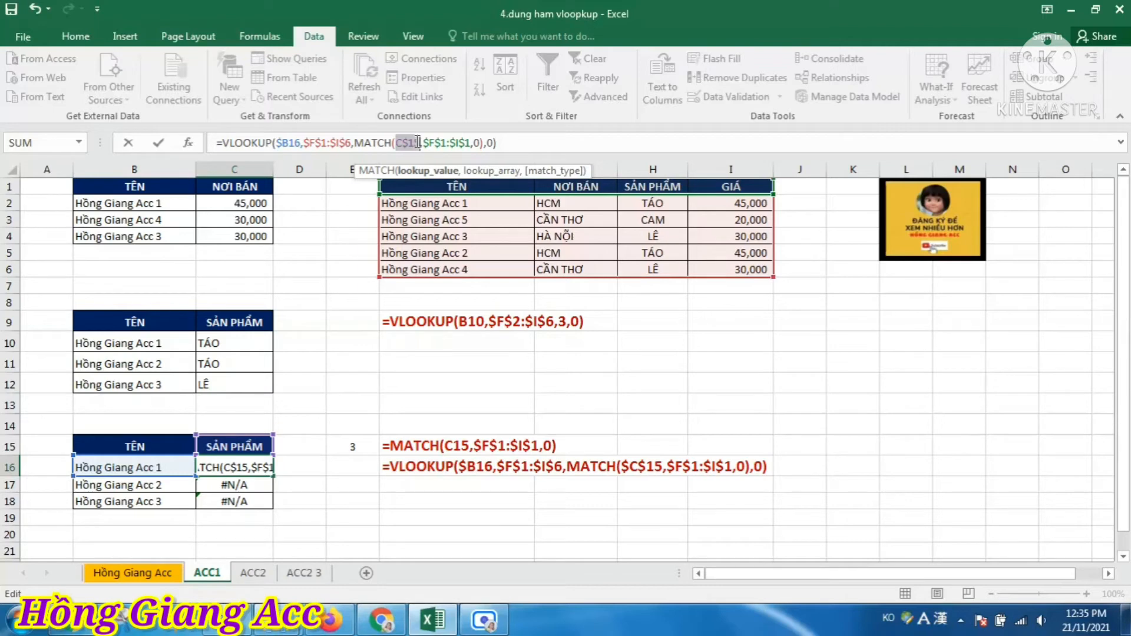
key(F4)
key(F4)
key(F4)
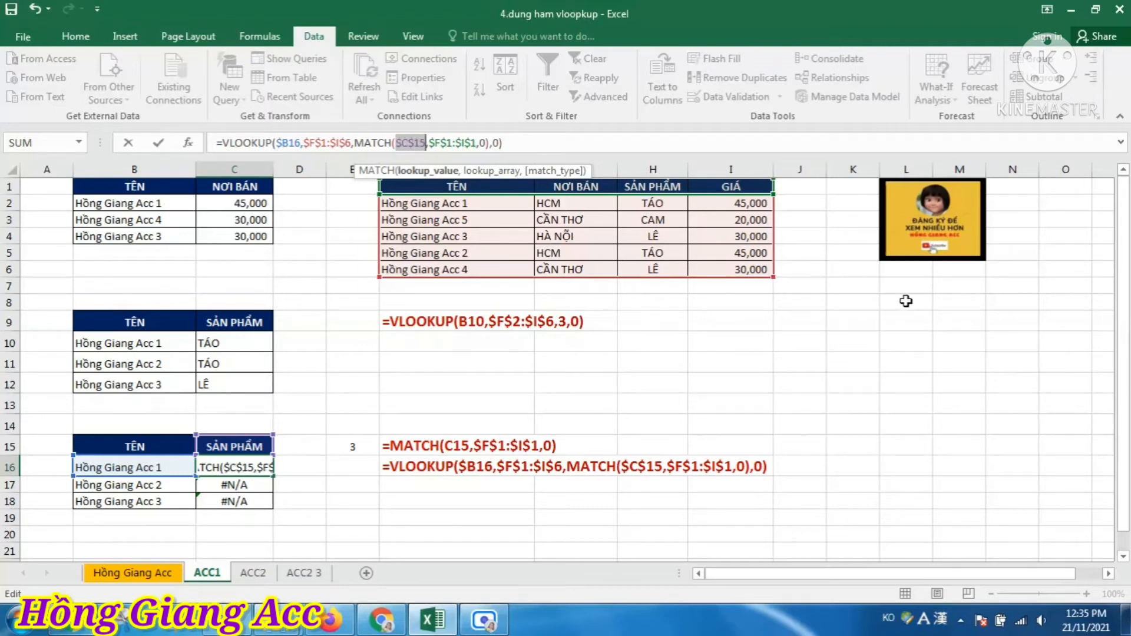
key(Return)
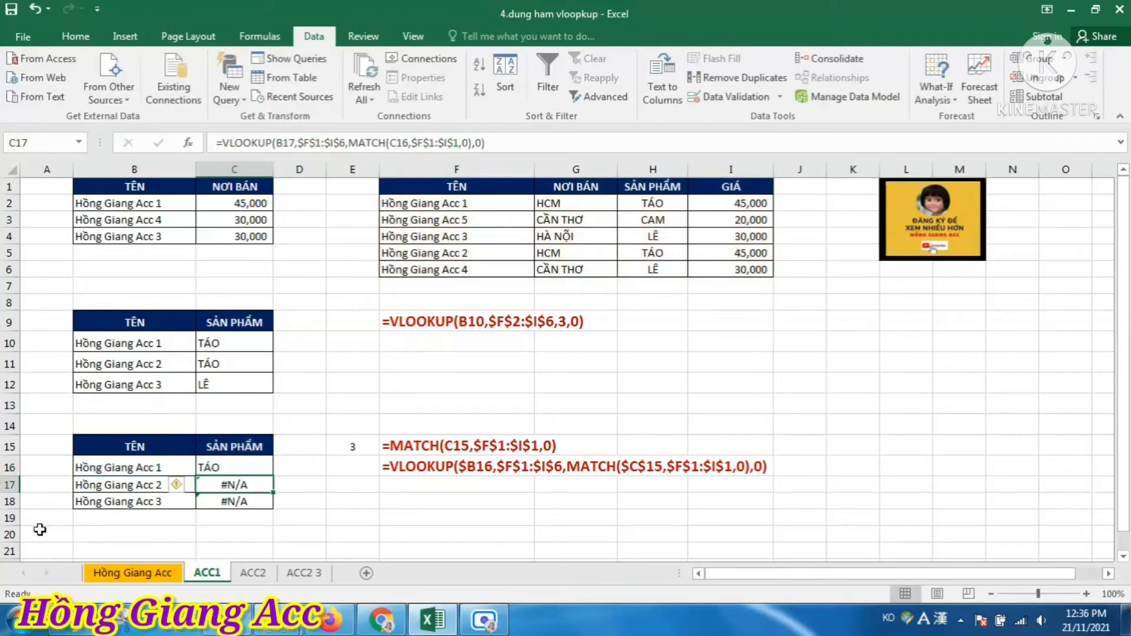
Fill the corrected C16 formula down through C18
click(265, 469)
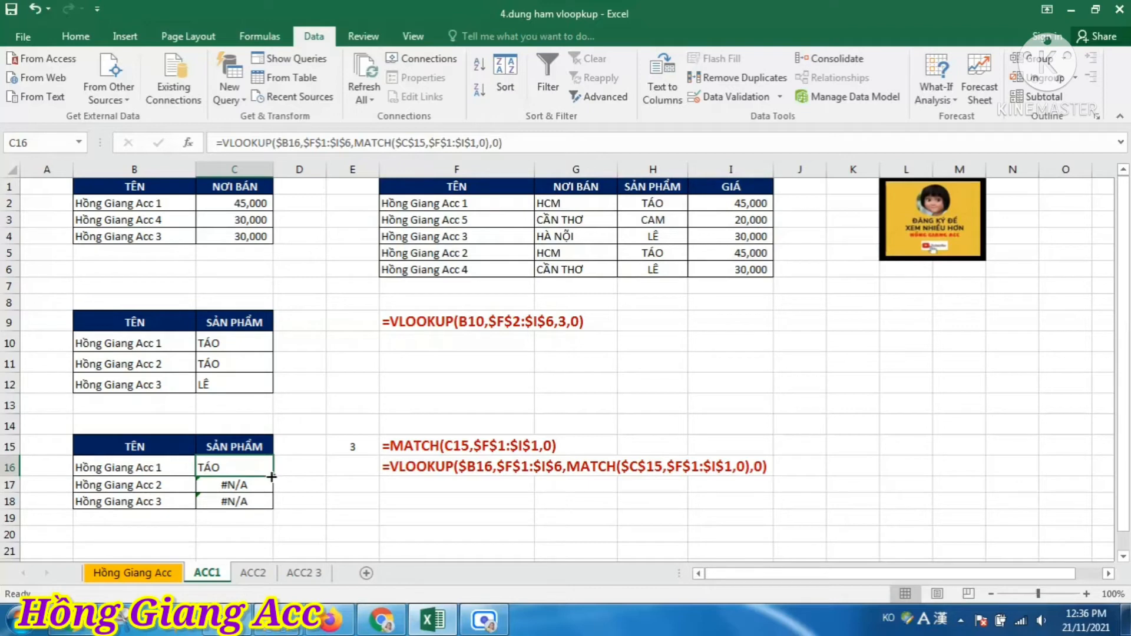
drag(271, 480, 269, 508)
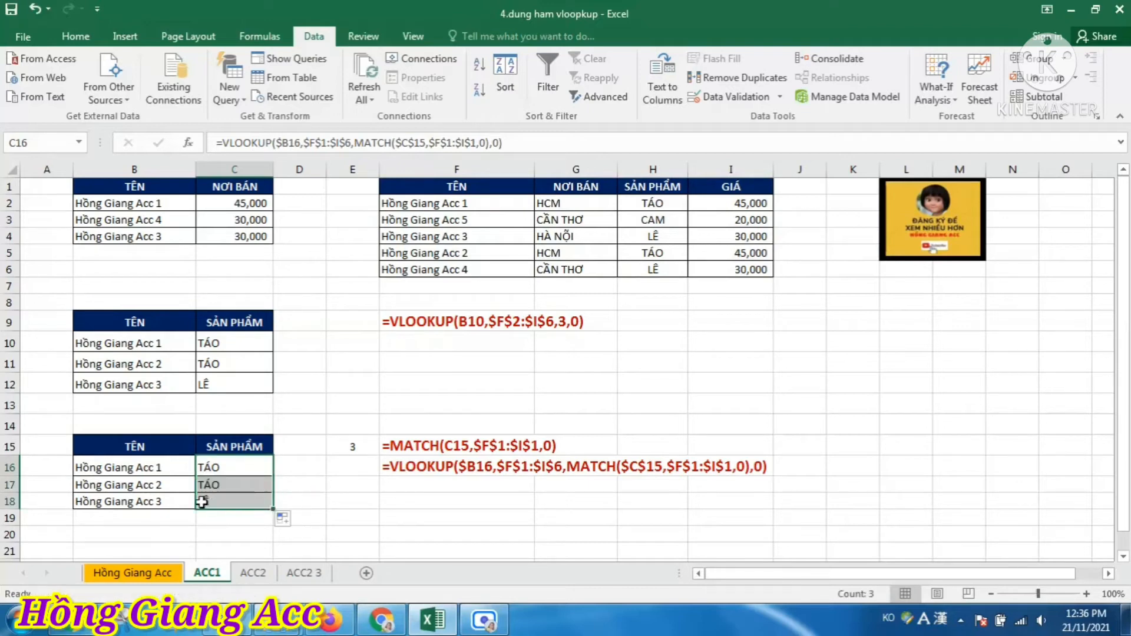
click(166, 477)
click(260, 445)
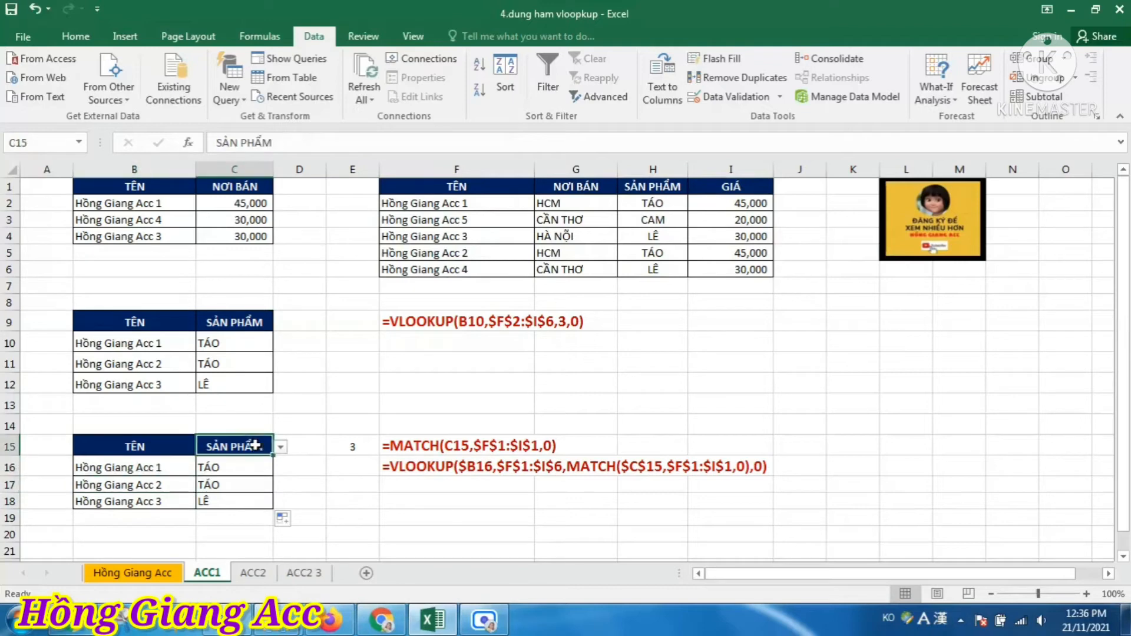
Change the ending of the name in B17 to Acc 4 to test the lookup
click(166, 480)
double_click(167, 482)
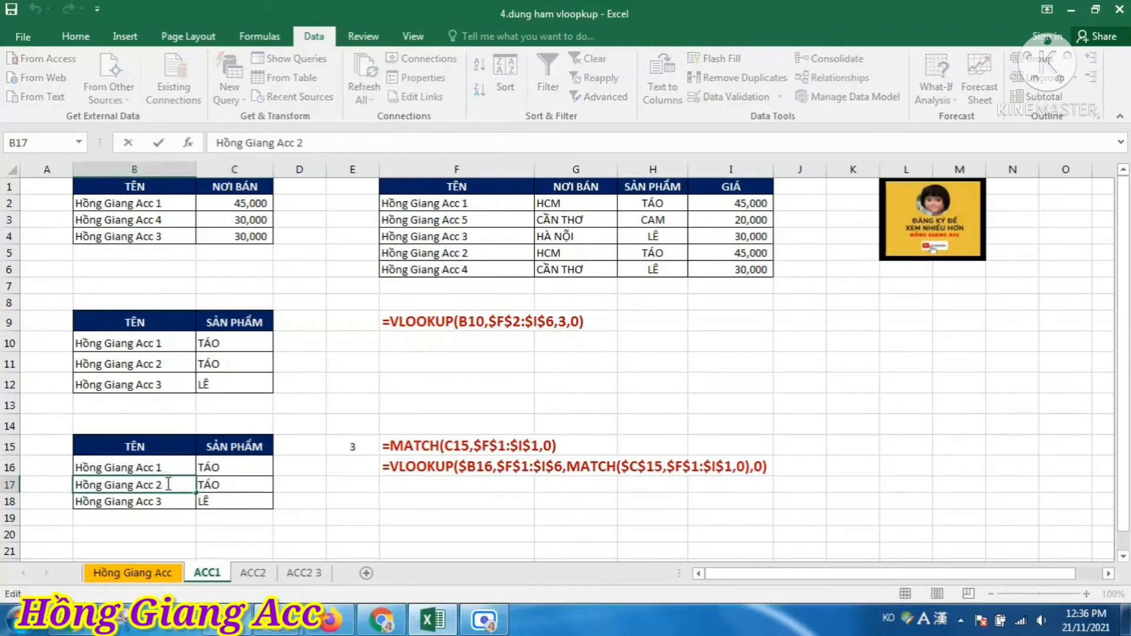
key(BackSpace)
key(Return)
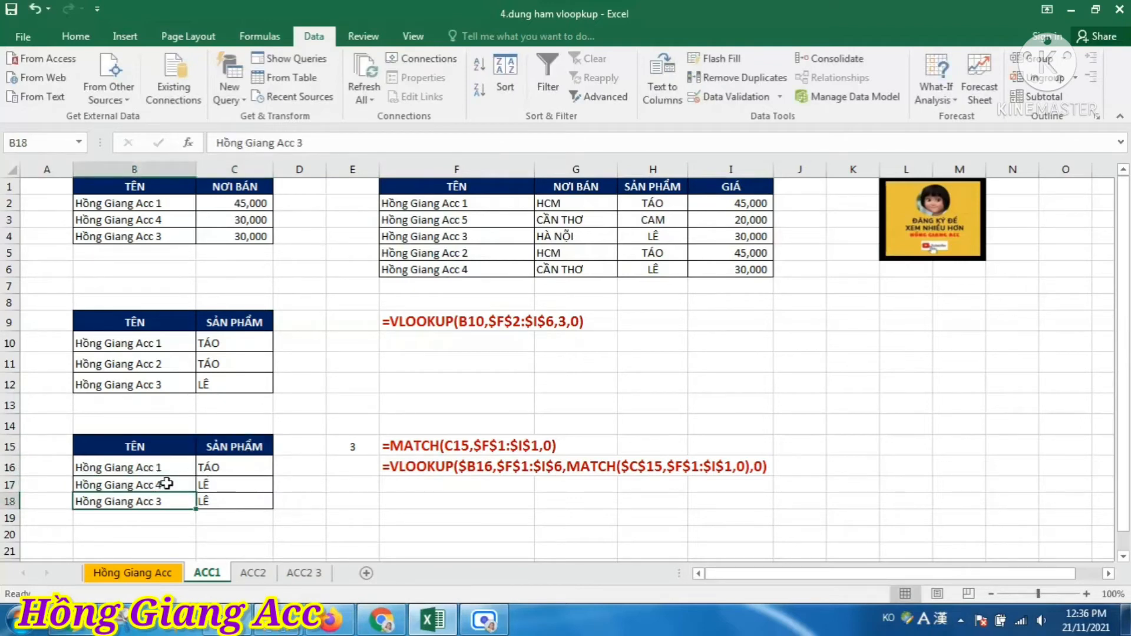
Change the ending of the name in B17 to Acc 5
click(167, 483)
double_click(168, 483)
key(BackSpace)
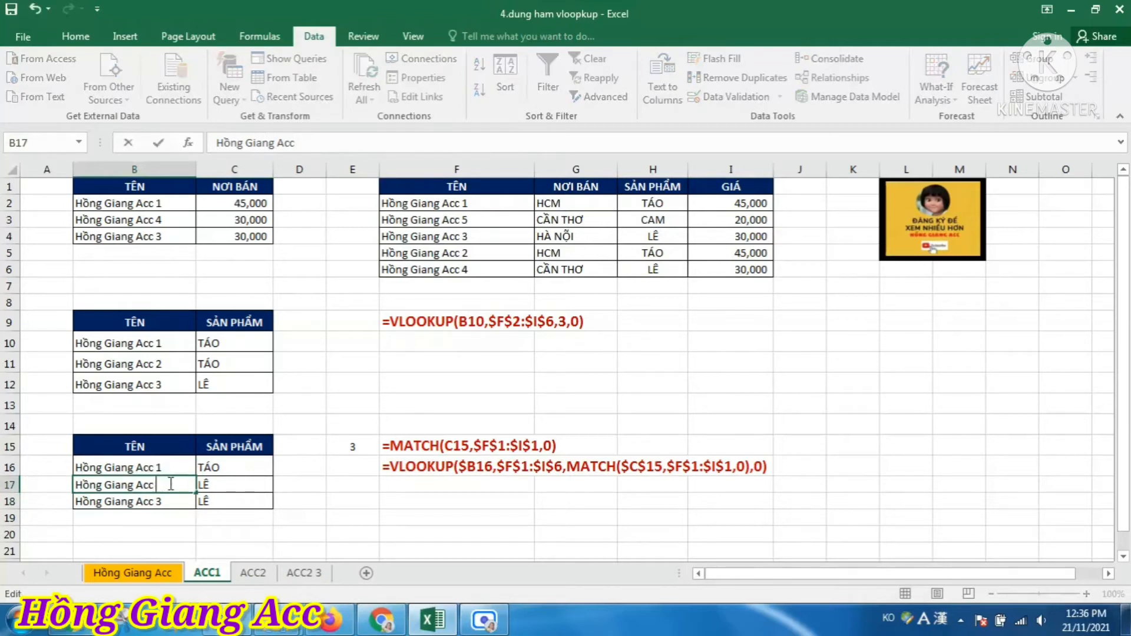
text(5)
key(Return)
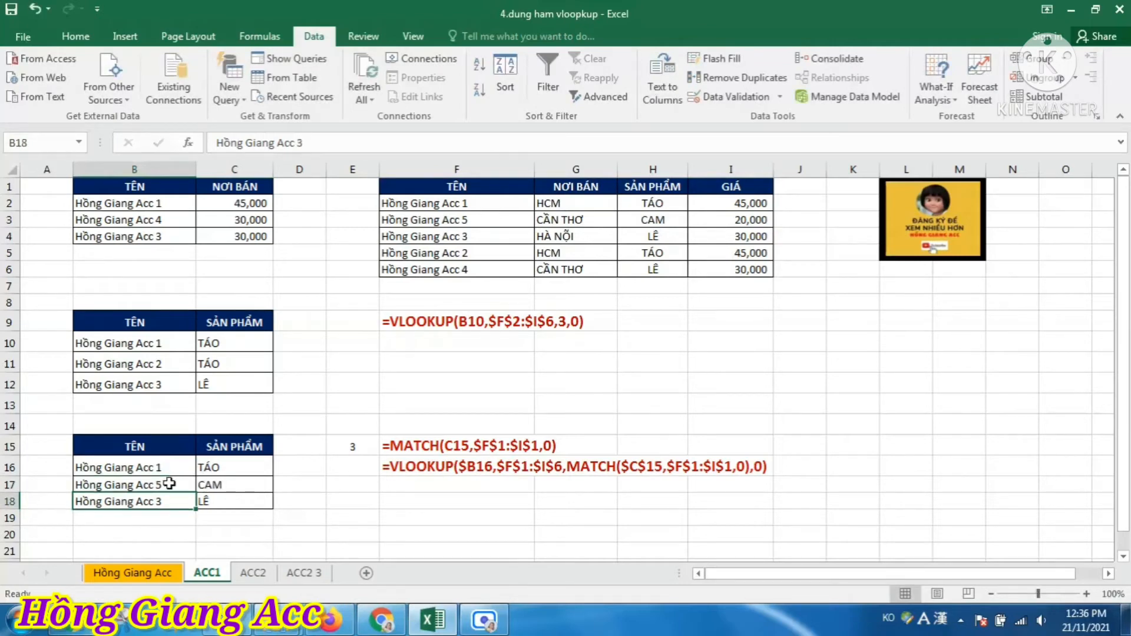
click(318, 500)
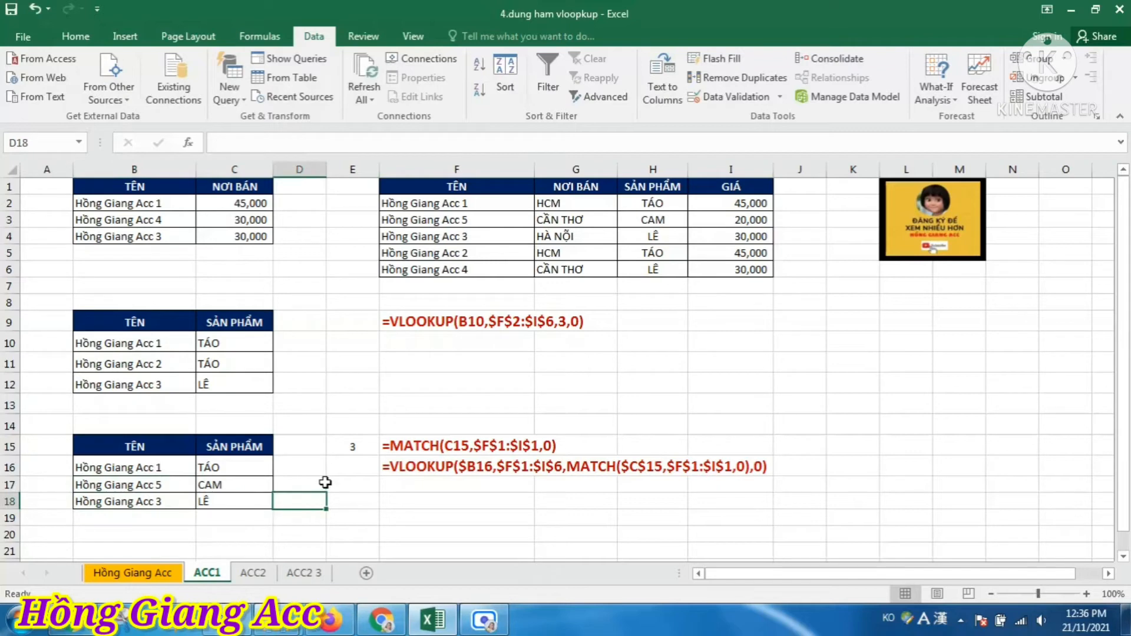
Review the C16 formula and switch the header in C15 to NƠI BÁN
click(232, 448)
click(244, 471)
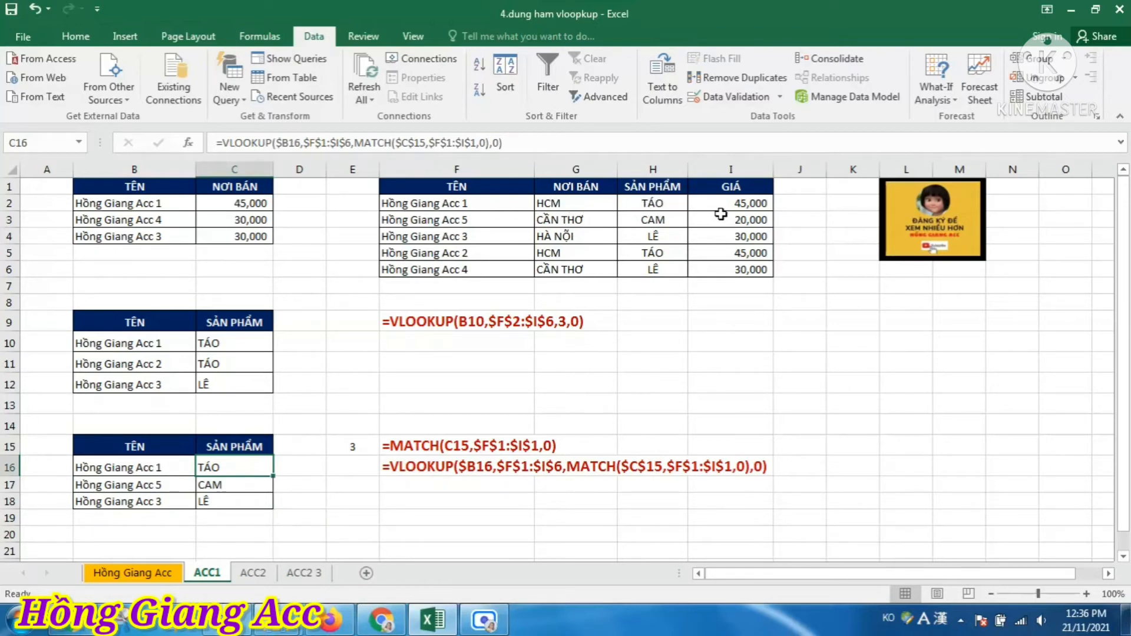
click(234, 446)
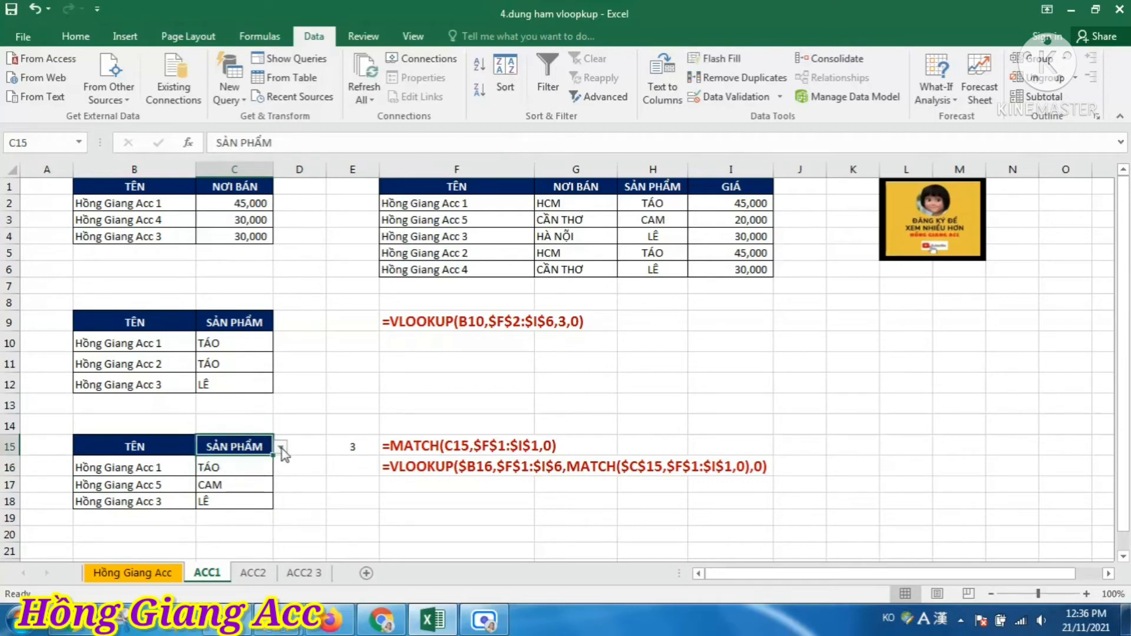
click(282, 449)
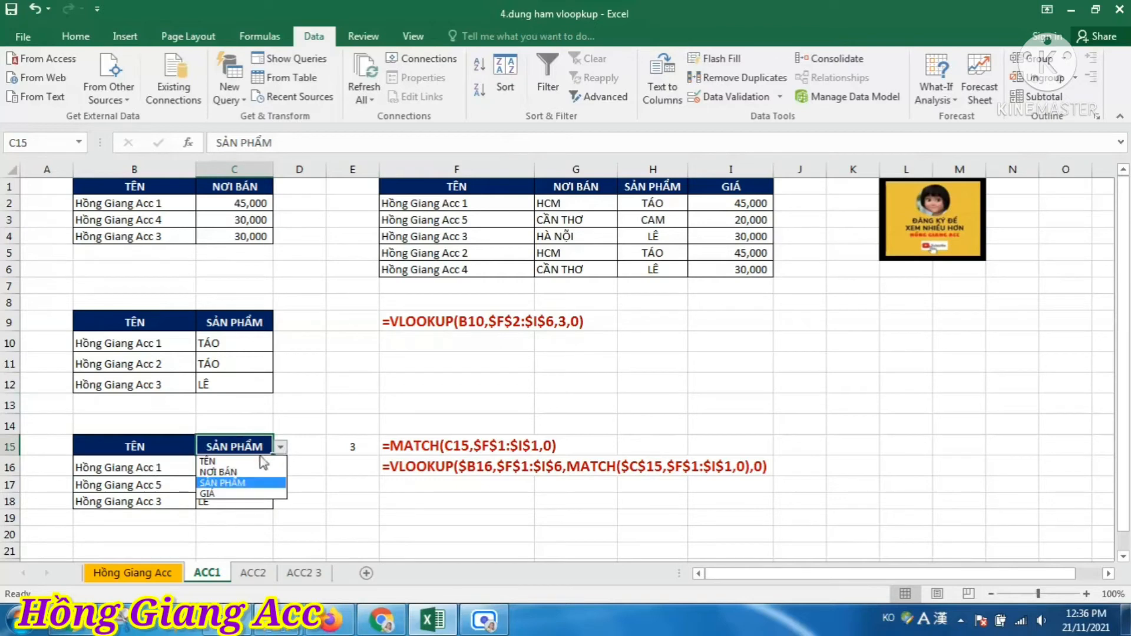
click(223, 480)
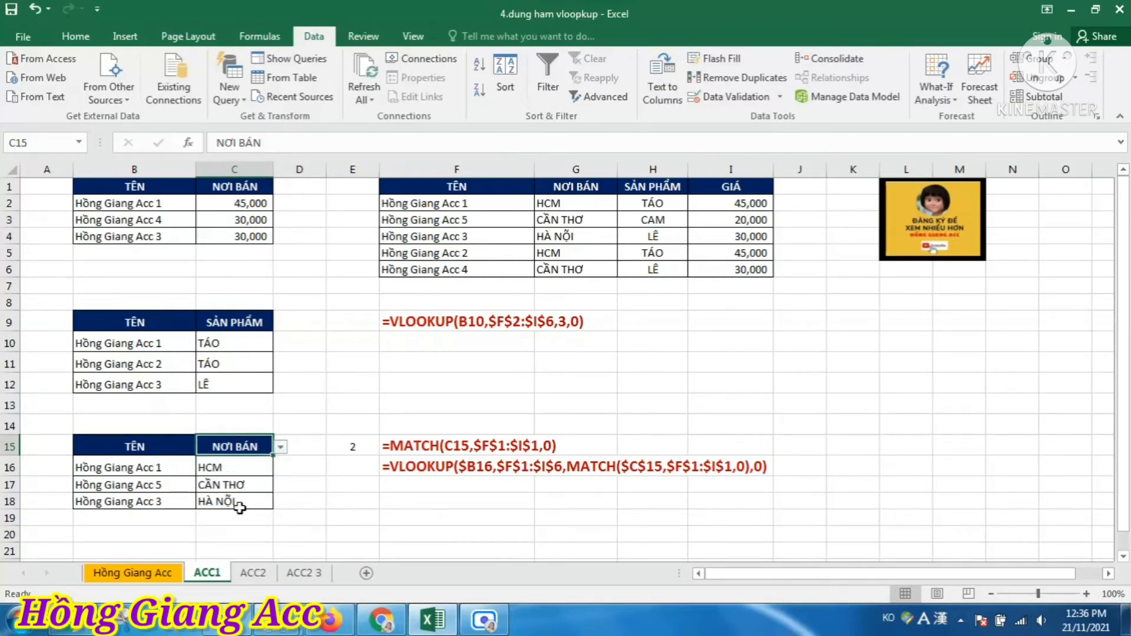
Test the lookup by switching the header in C15 to SẢN PHẨM, to GIÁ, and back to NƠI BÁN
click(281, 449)
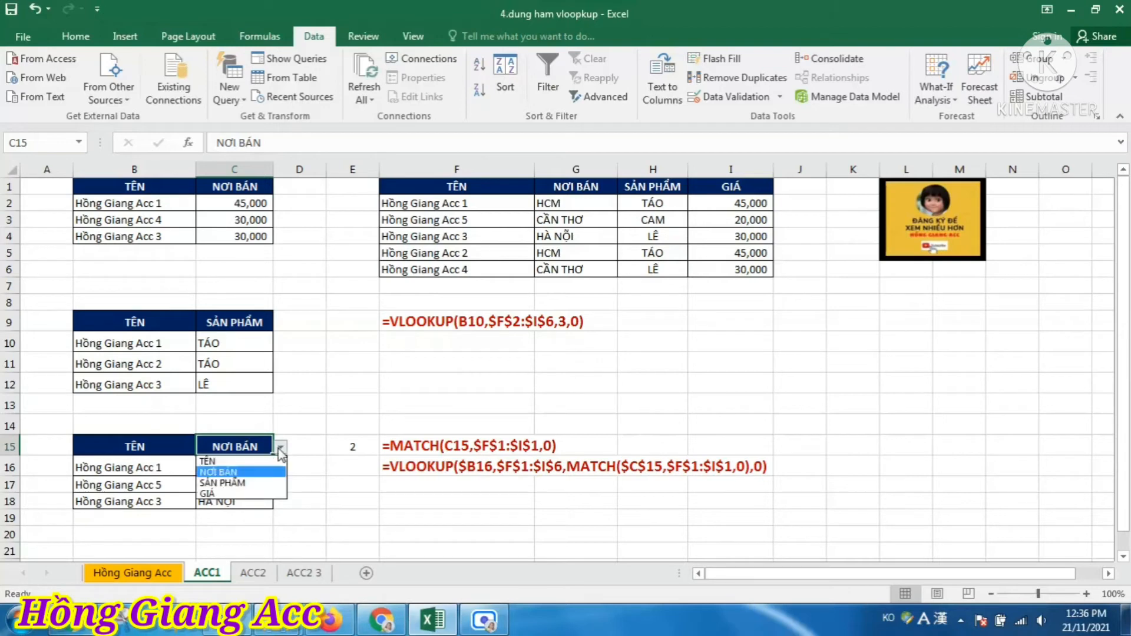
click(234, 483)
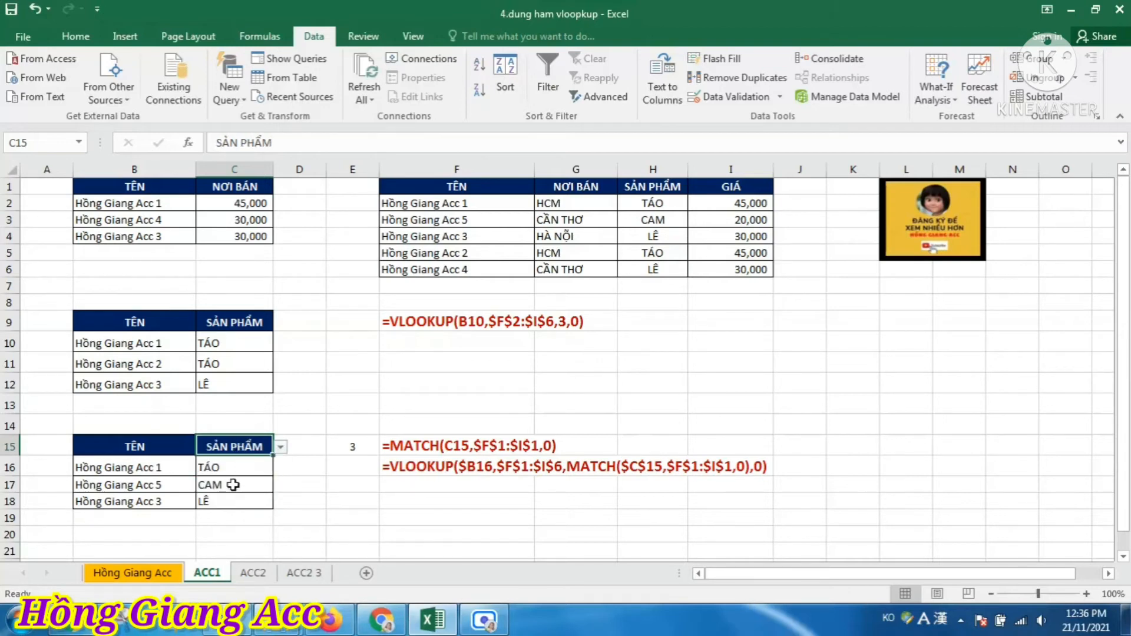
click(281, 448)
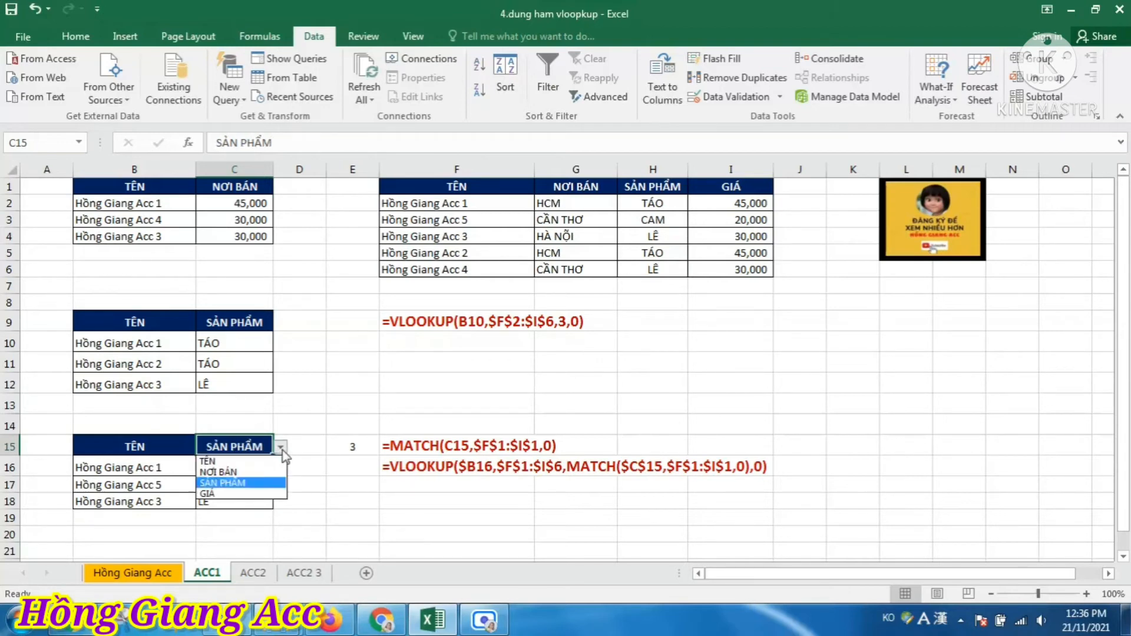
click(216, 497)
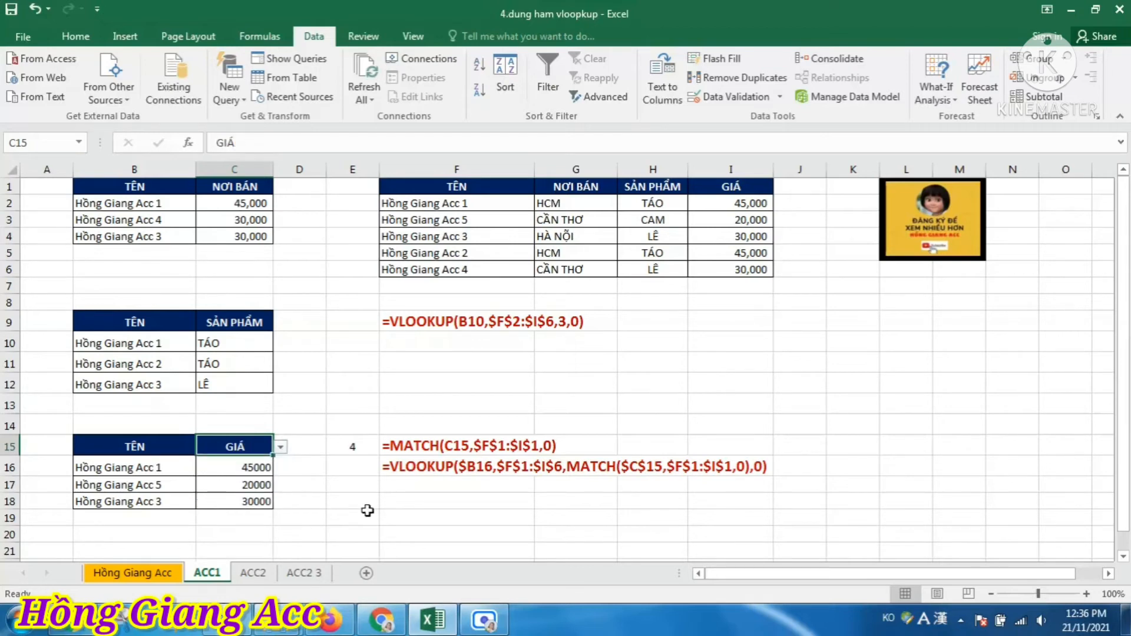
click(282, 449)
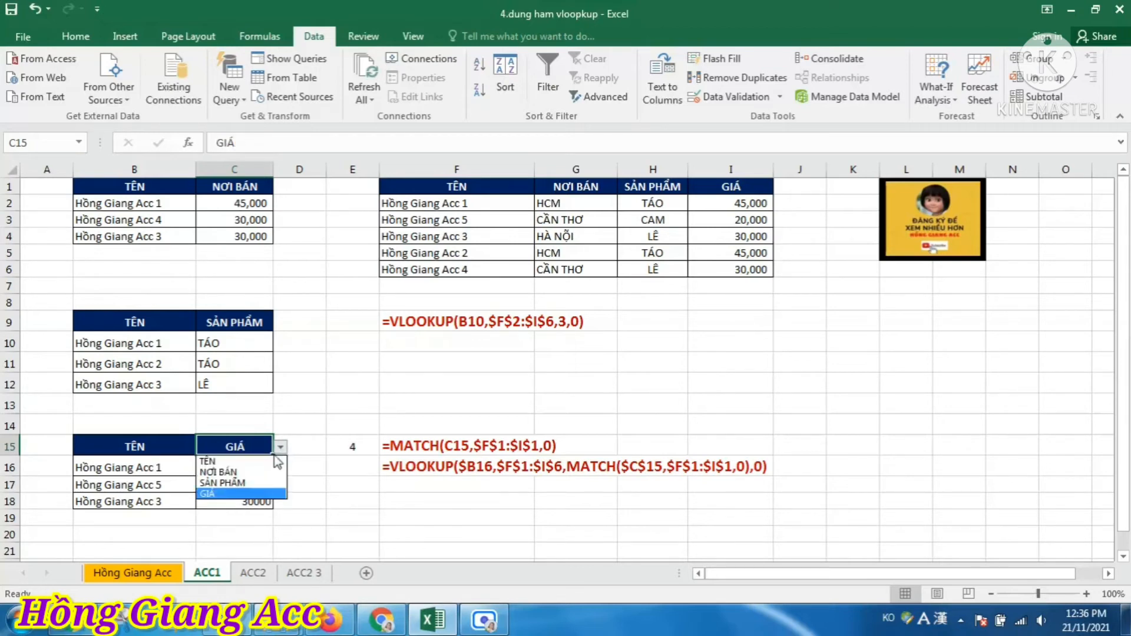
click(218, 472)
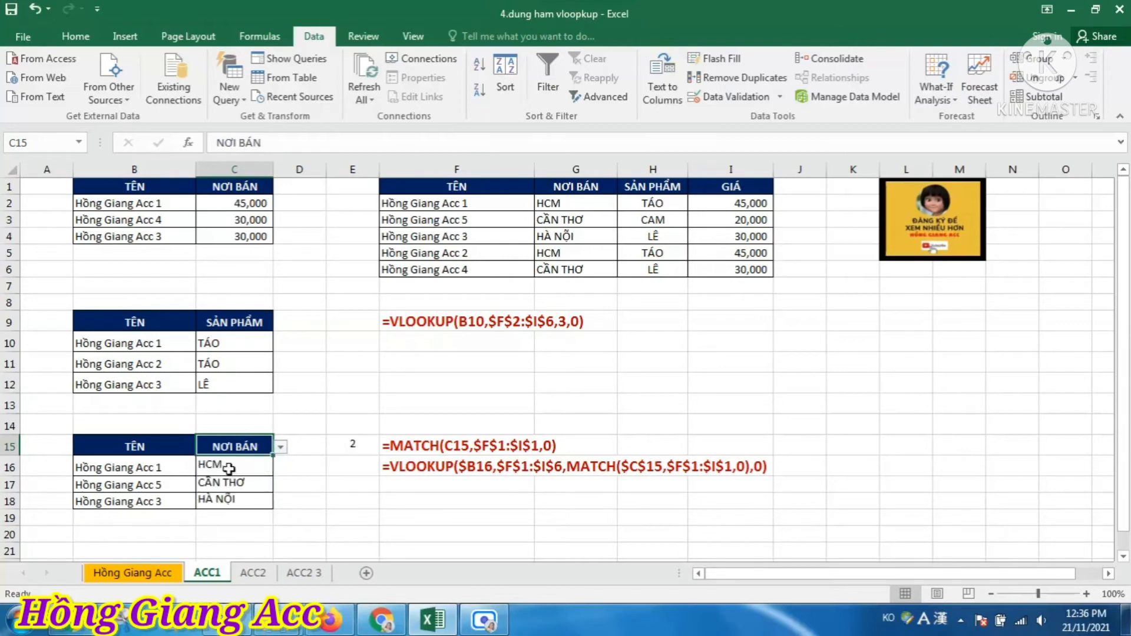
click(311, 493)
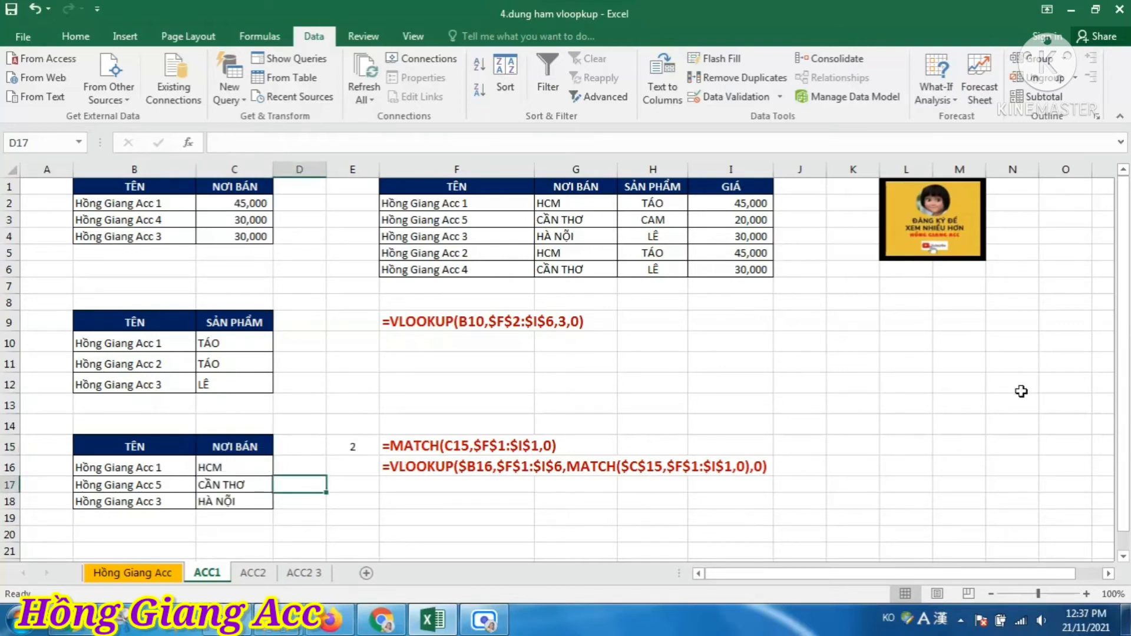
click(954, 415)
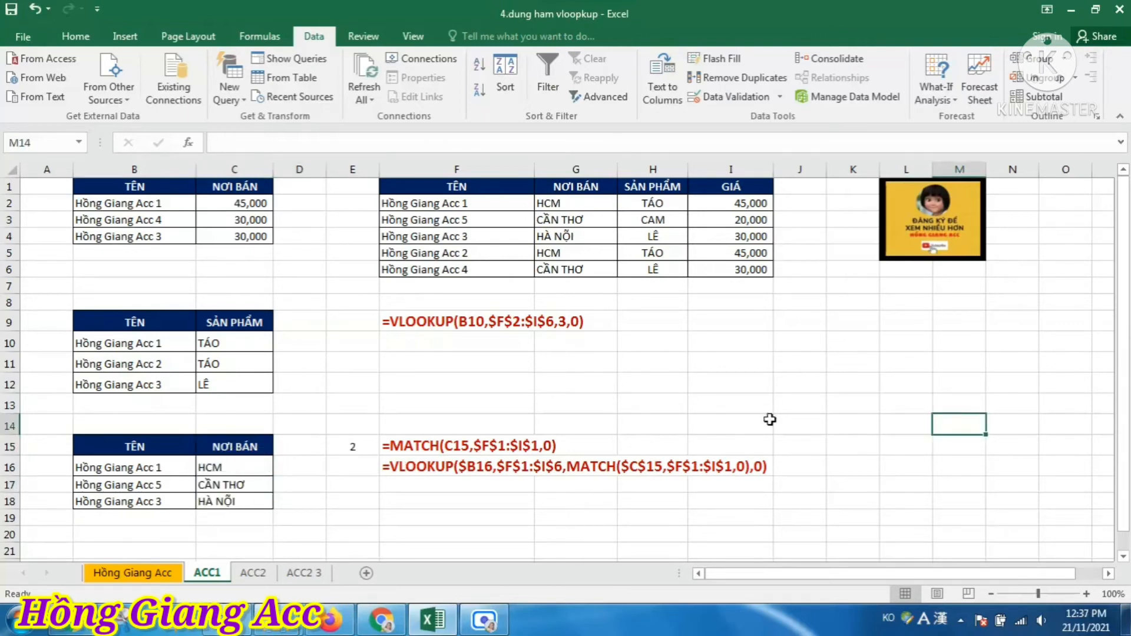
On the ACC2 3 sheet, begin a VLOOKUP formula in C2 with MAX($I$2:$I$6) as the lookup value
click(312, 574)
click(342, 488)
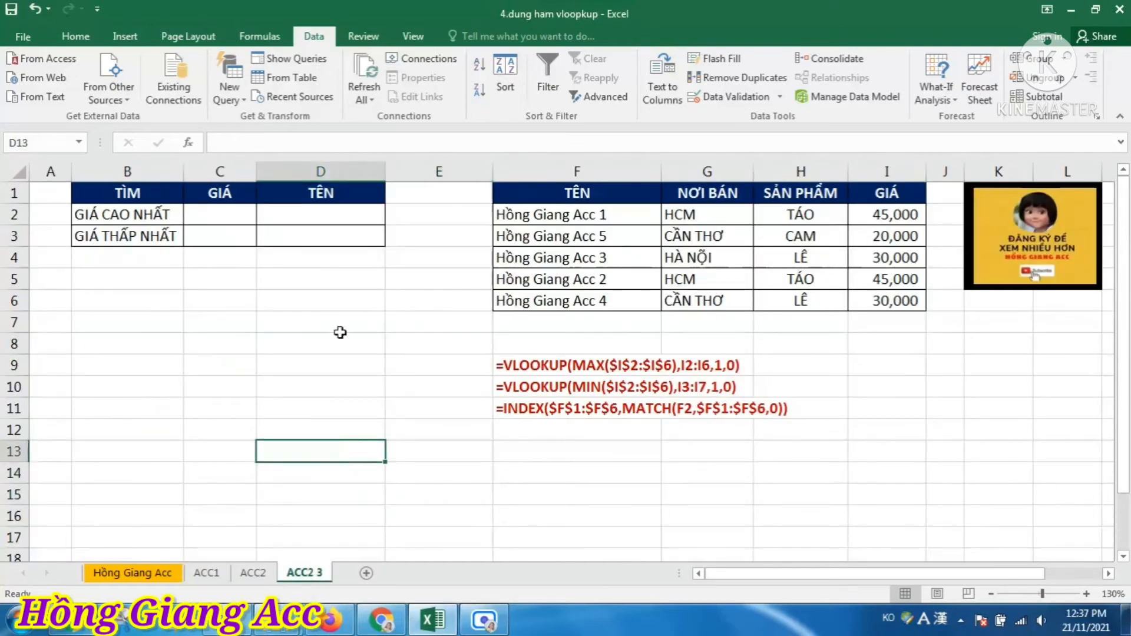
click(225, 221)
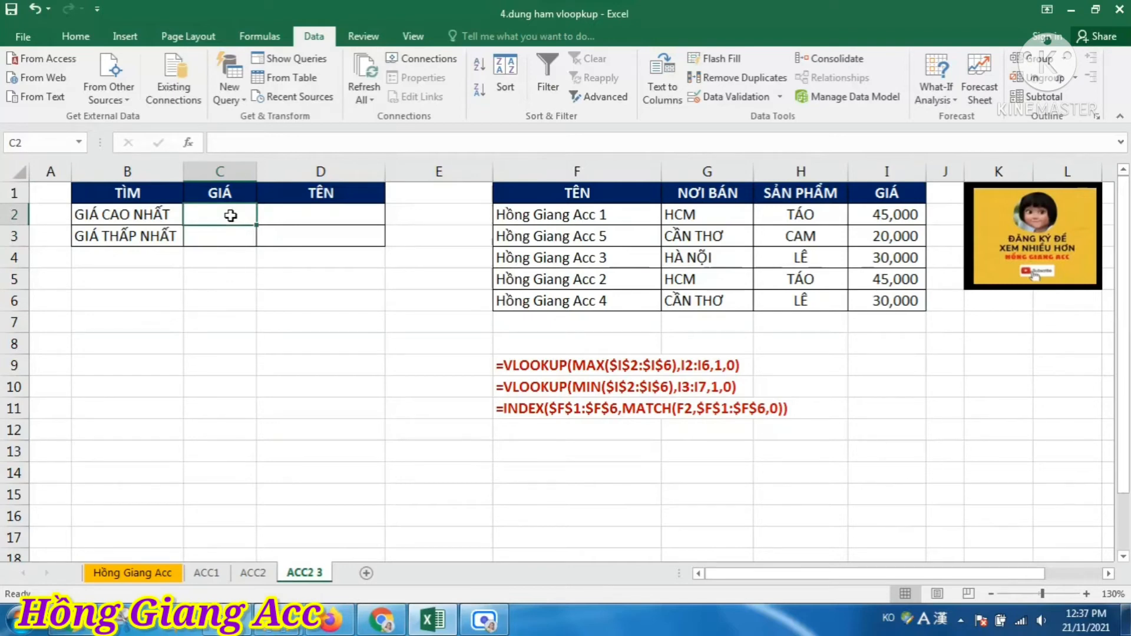
text(=VLOOKUP()
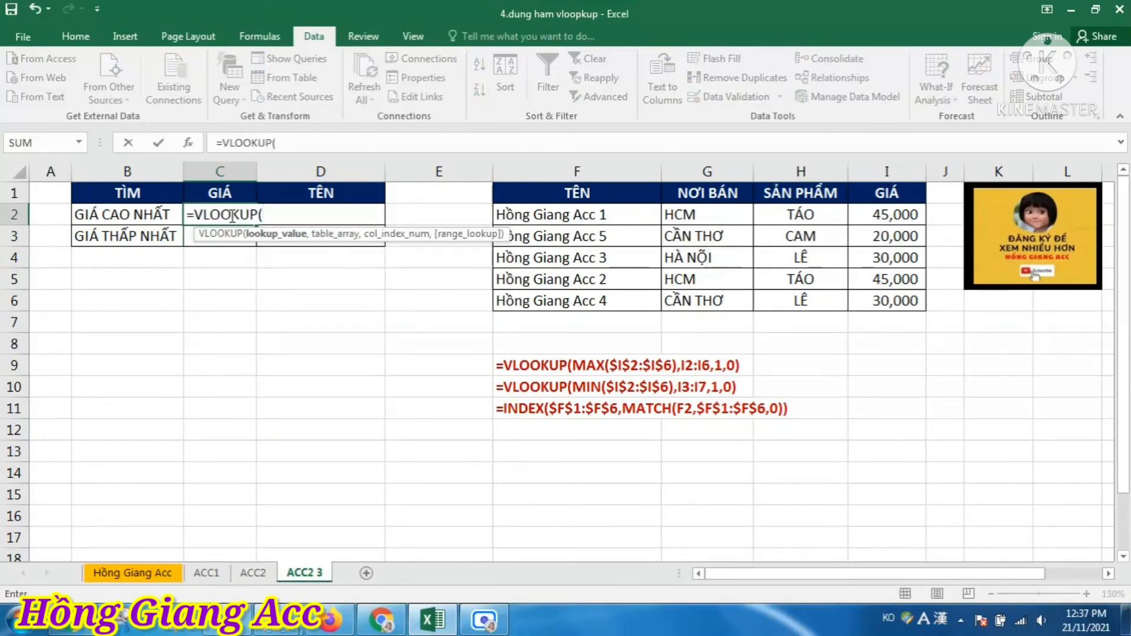
text(MAX()
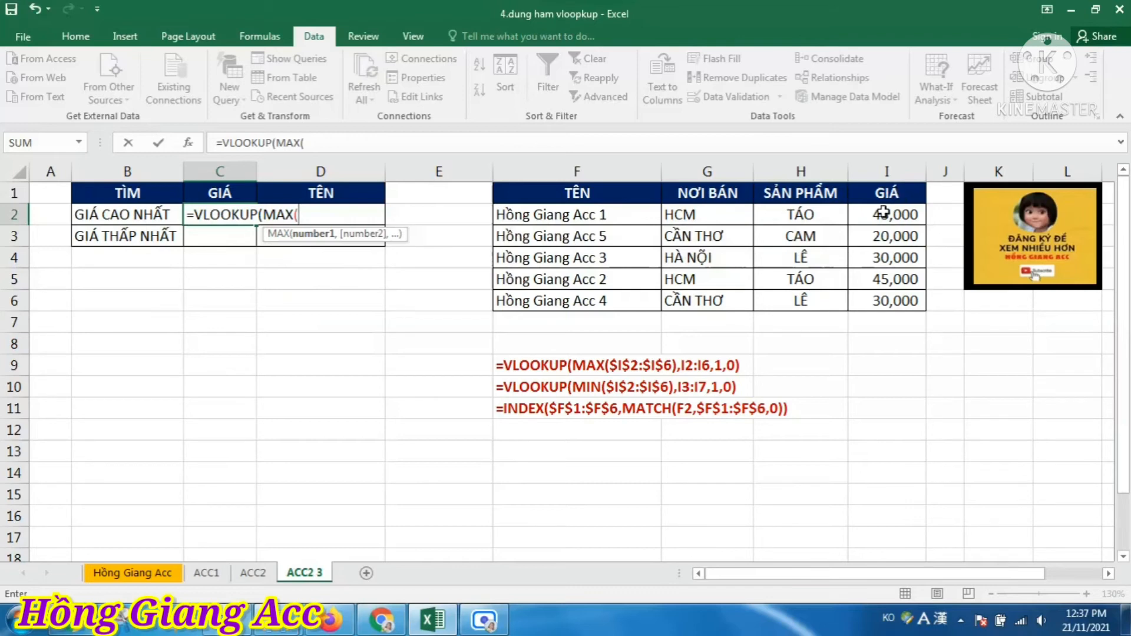
drag(890, 213, 901, 297)
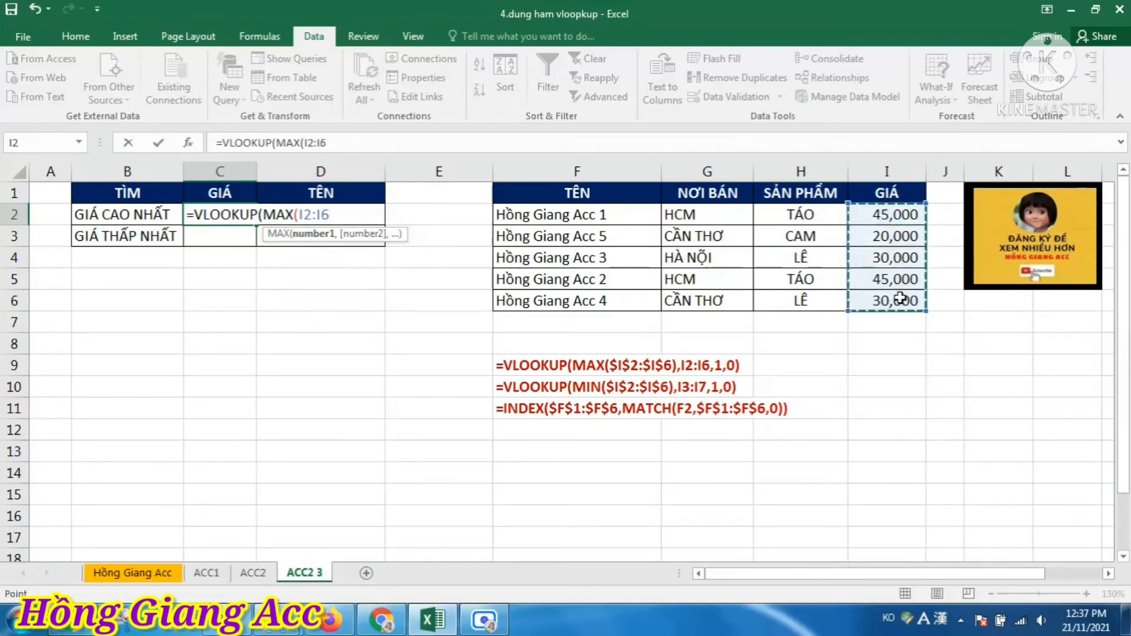
key(F4)
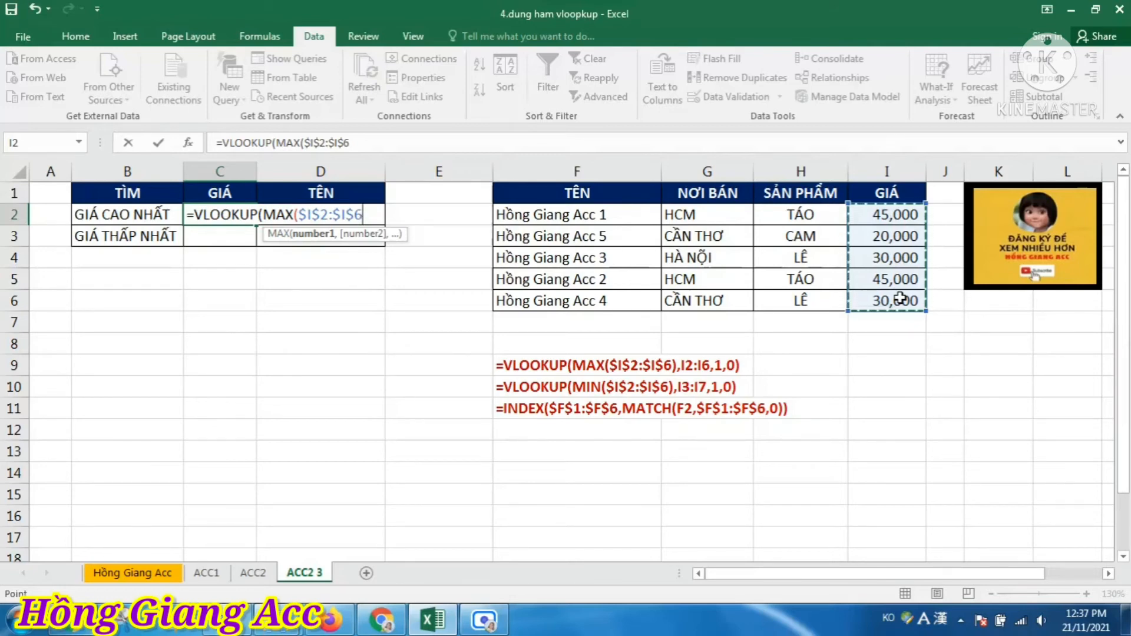
text(,)
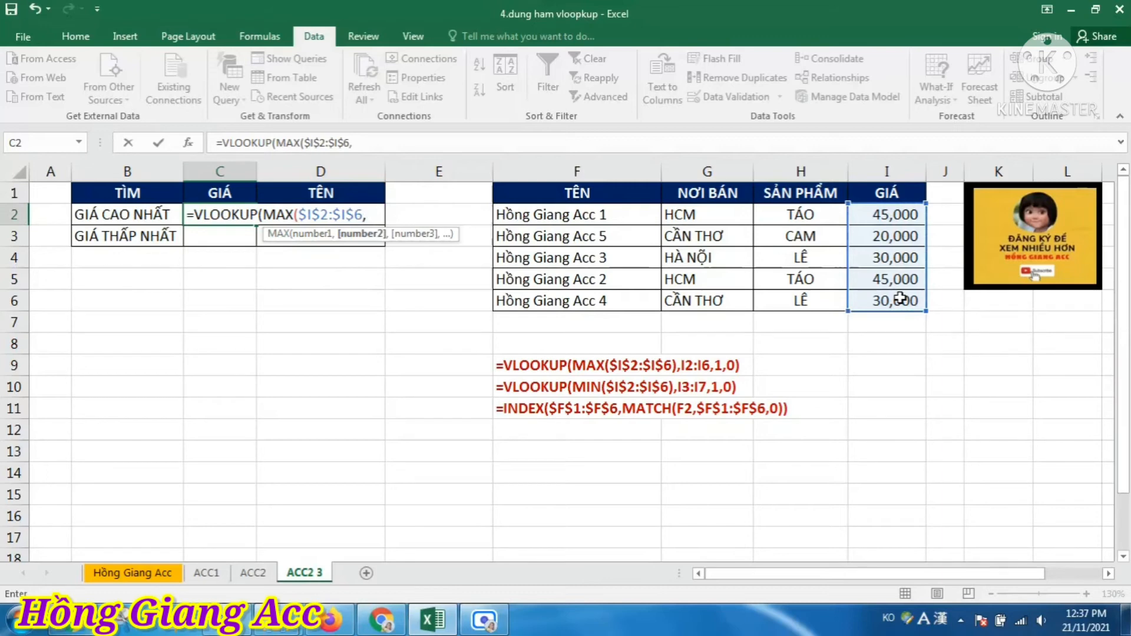
key(BackSpace)
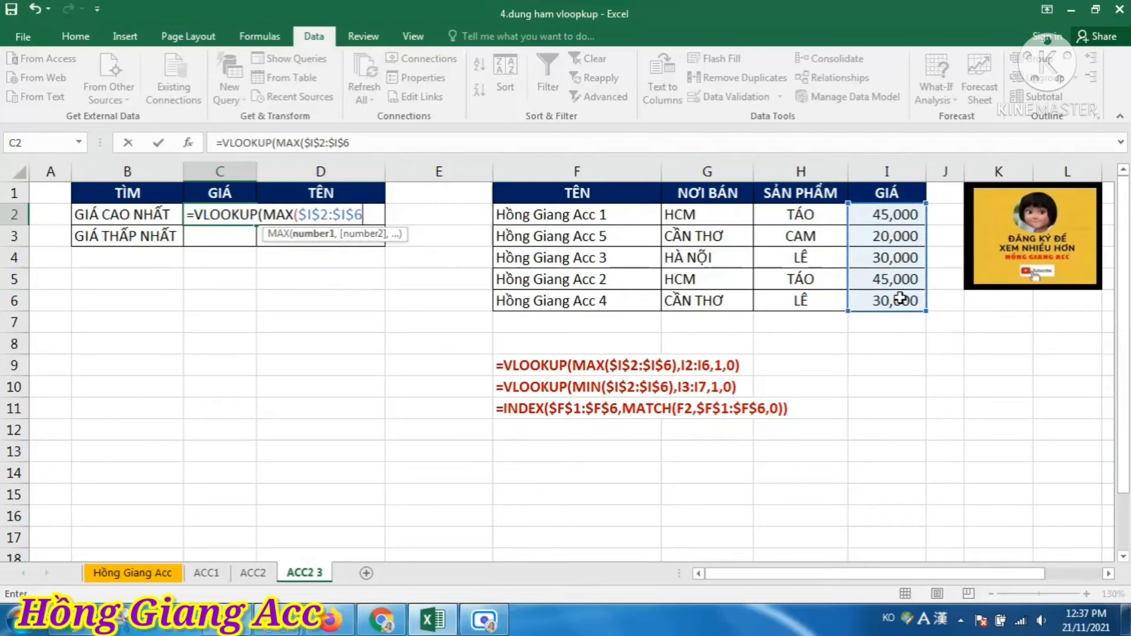
text(),)
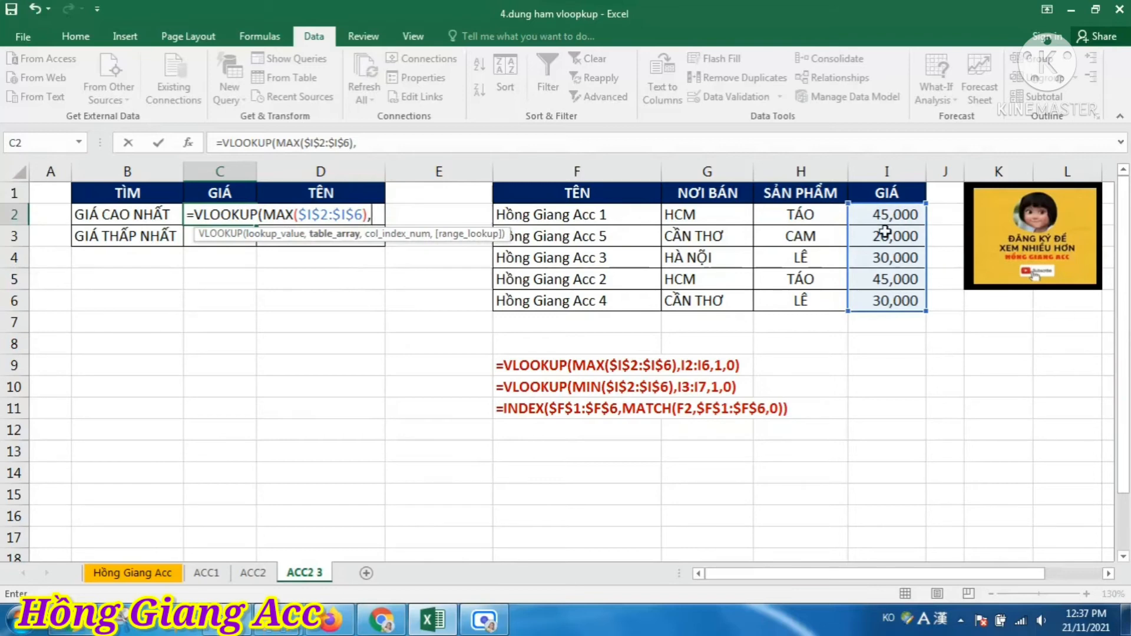
Complete the C2 formula with I2:I6 as the table array, column index 1 and range lookup 0
drag(886, 217, 888, 277)
drag(888, 301, 888, 300)
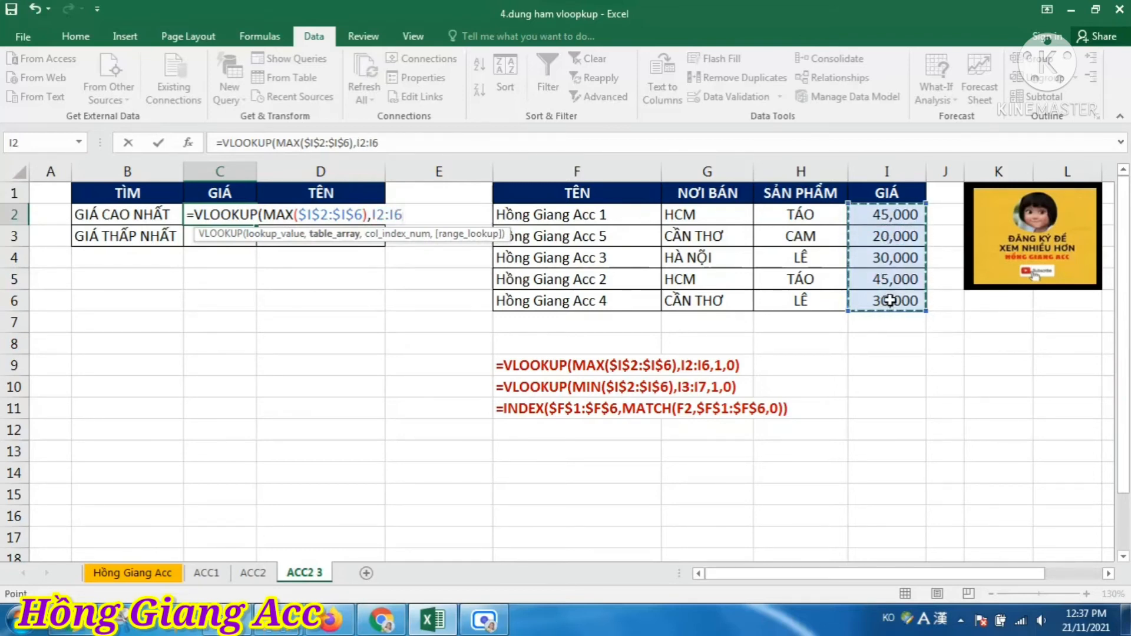
text(,1)
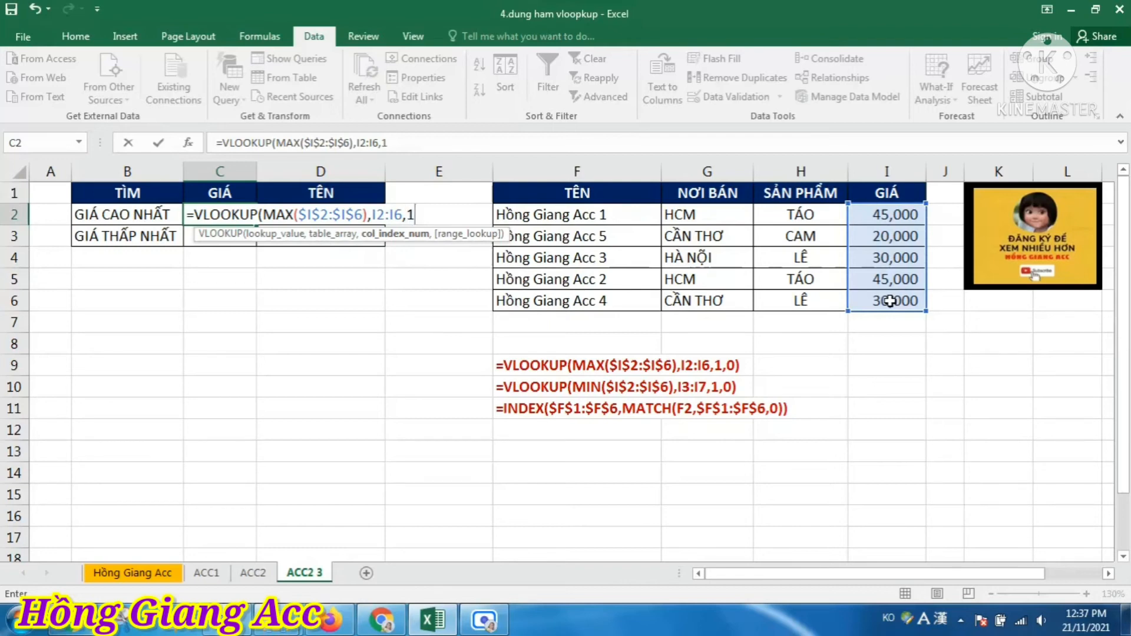
text(,)
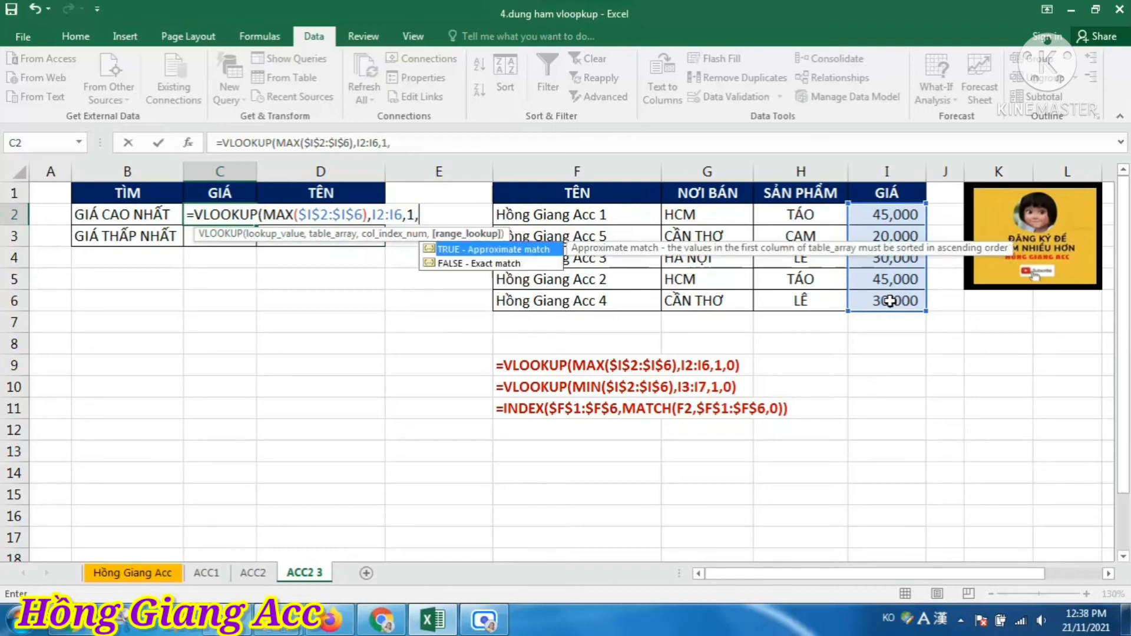
text(0))
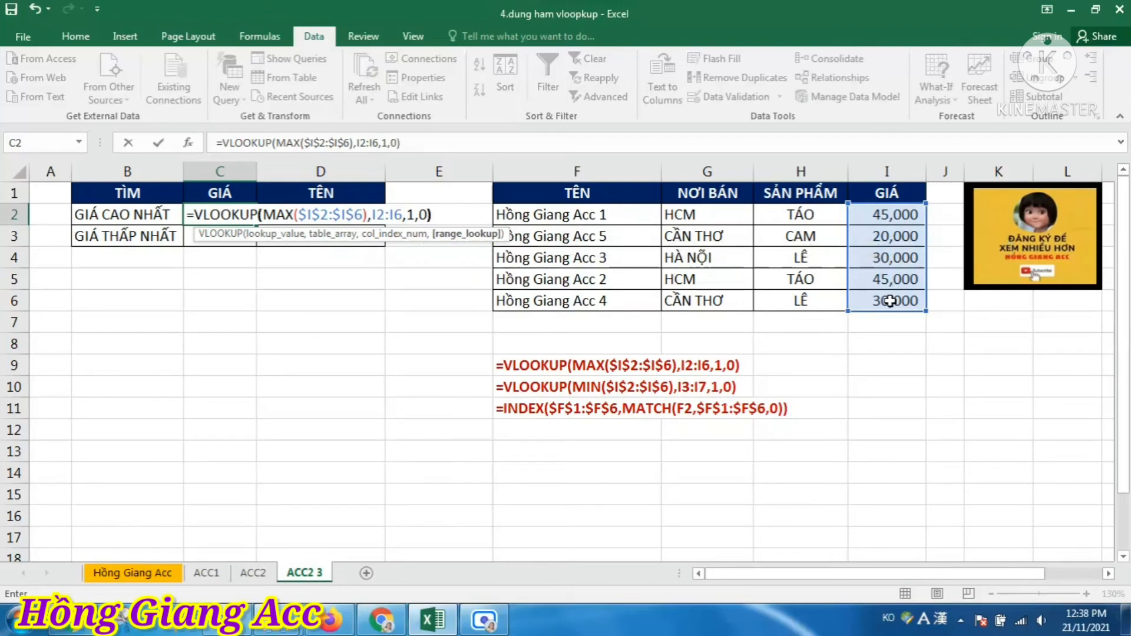
key(Return)
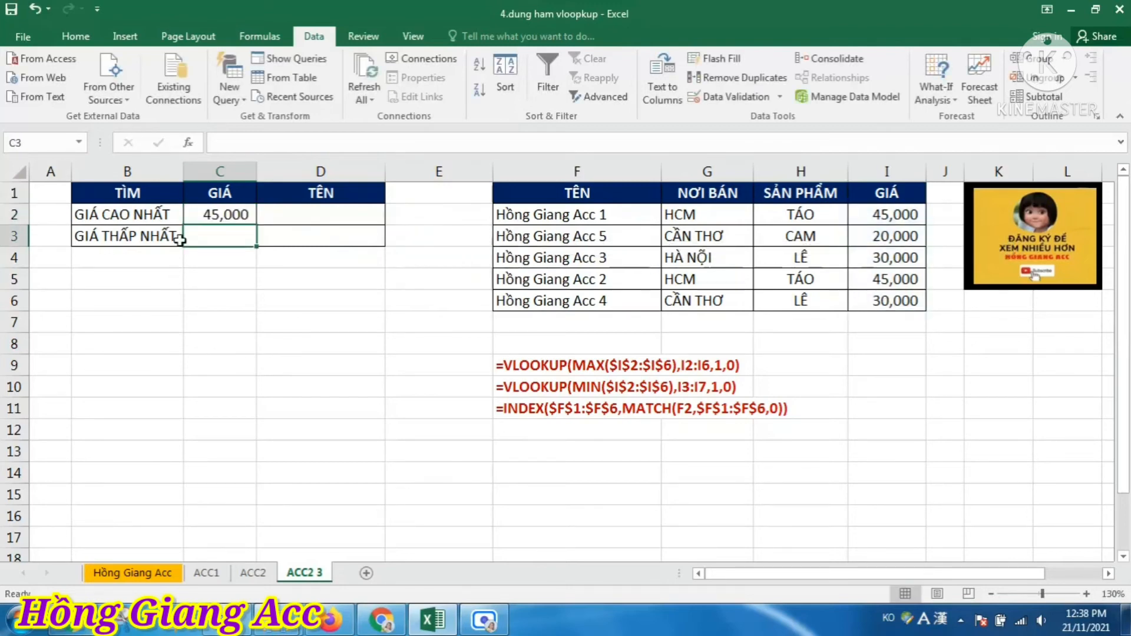
click(227, 217)
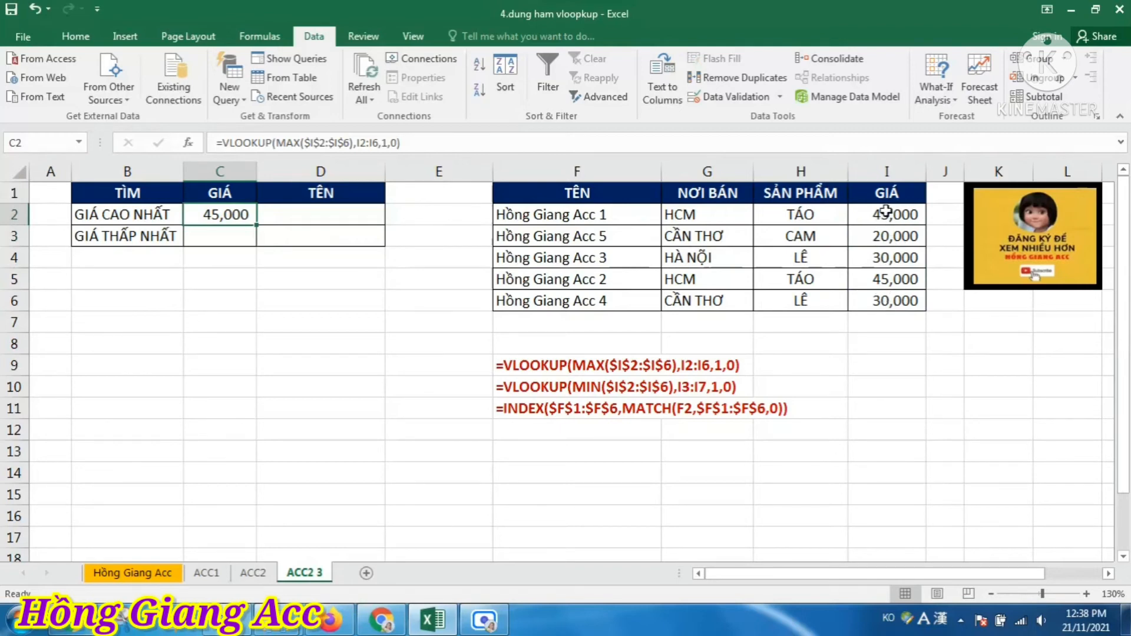
Copy the highest-price formula from C2 into C3 for the GIÁ THẤP NHẤT row
click(203, 237)
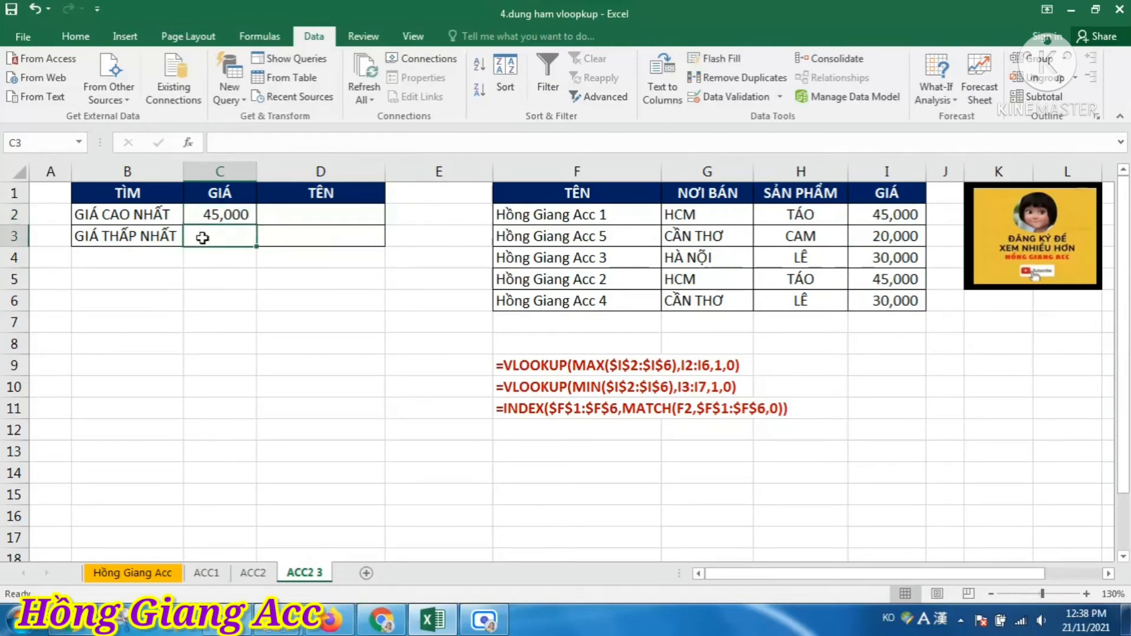
click(114, 239)
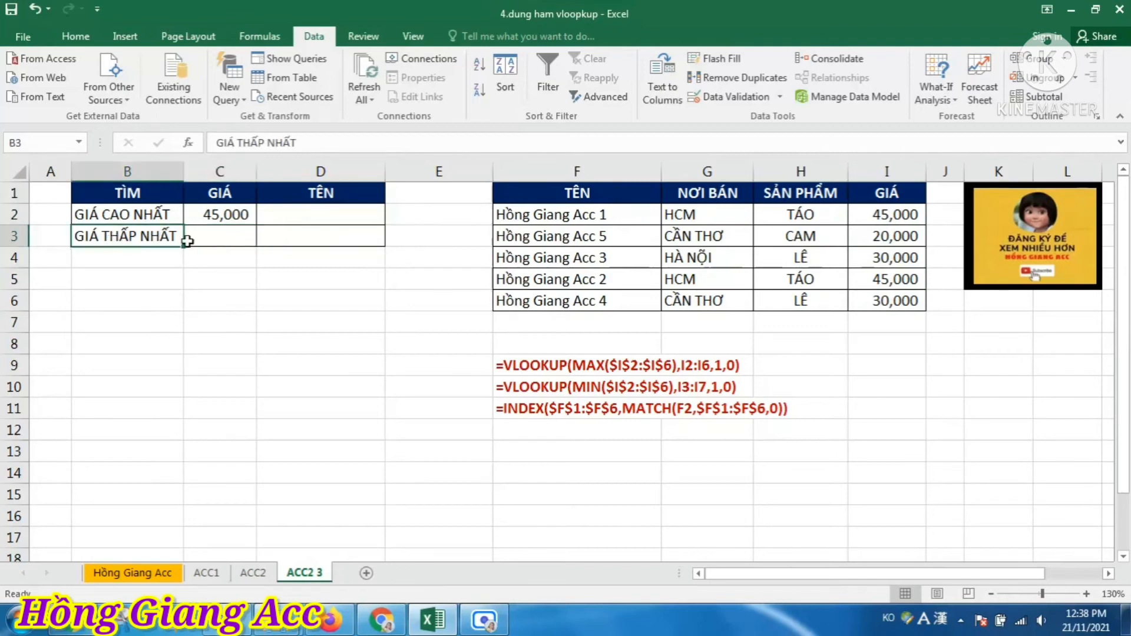
click(236, 237)
click(239, 214)
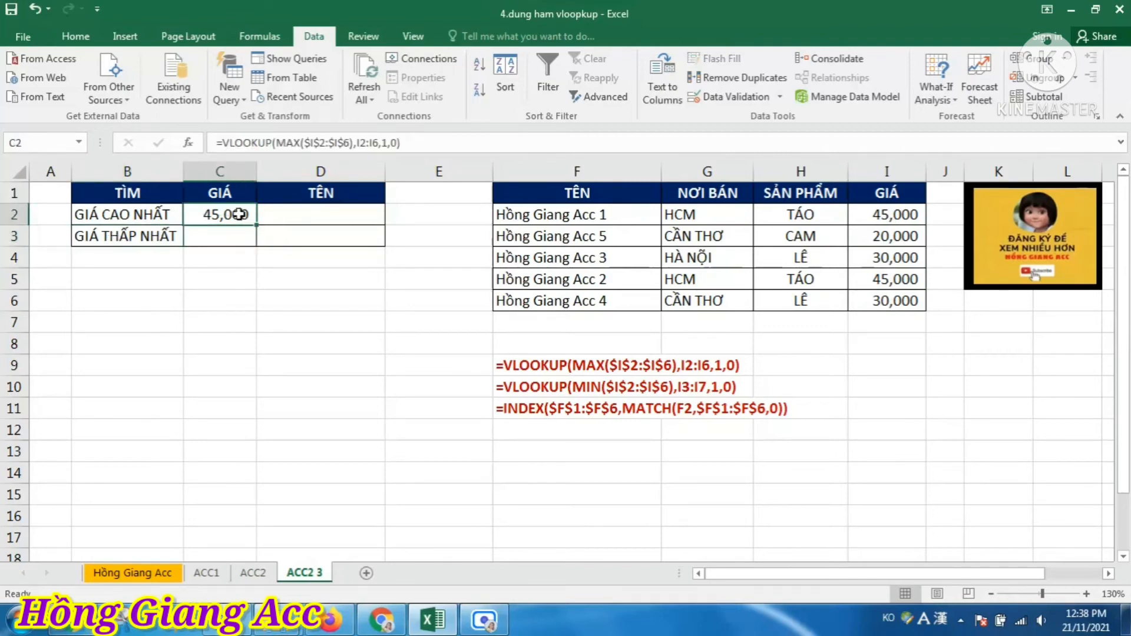
key(ctrl+c)
click(224, 235)
key(ctrl+v)
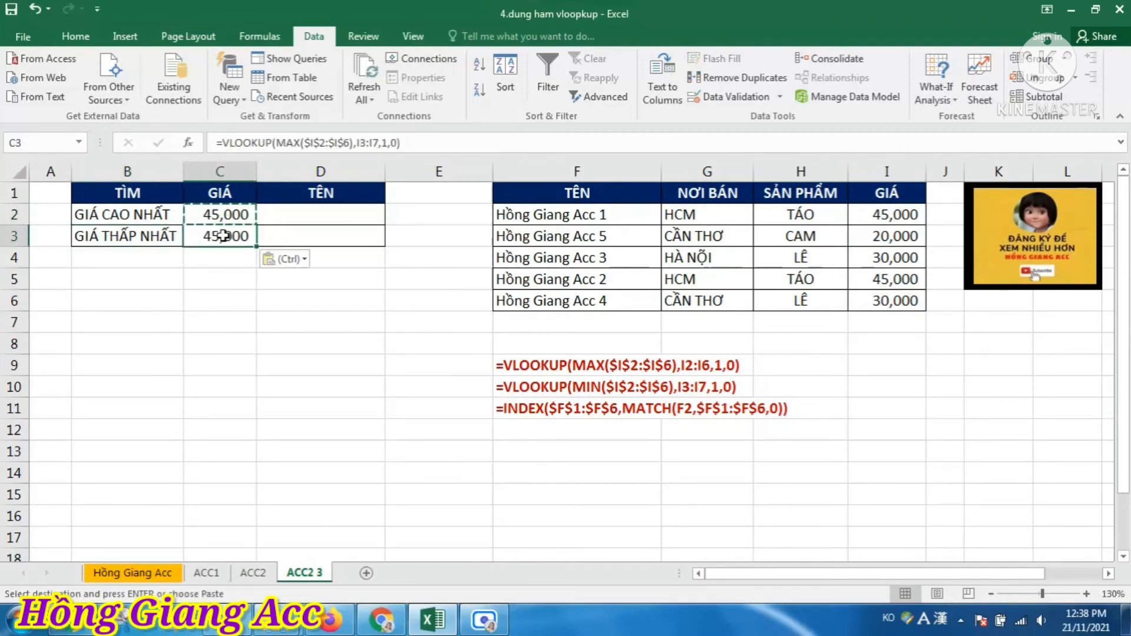
Replace MAX with MIN in the C3 formula so it looks up the lowest price
click(301, 144)
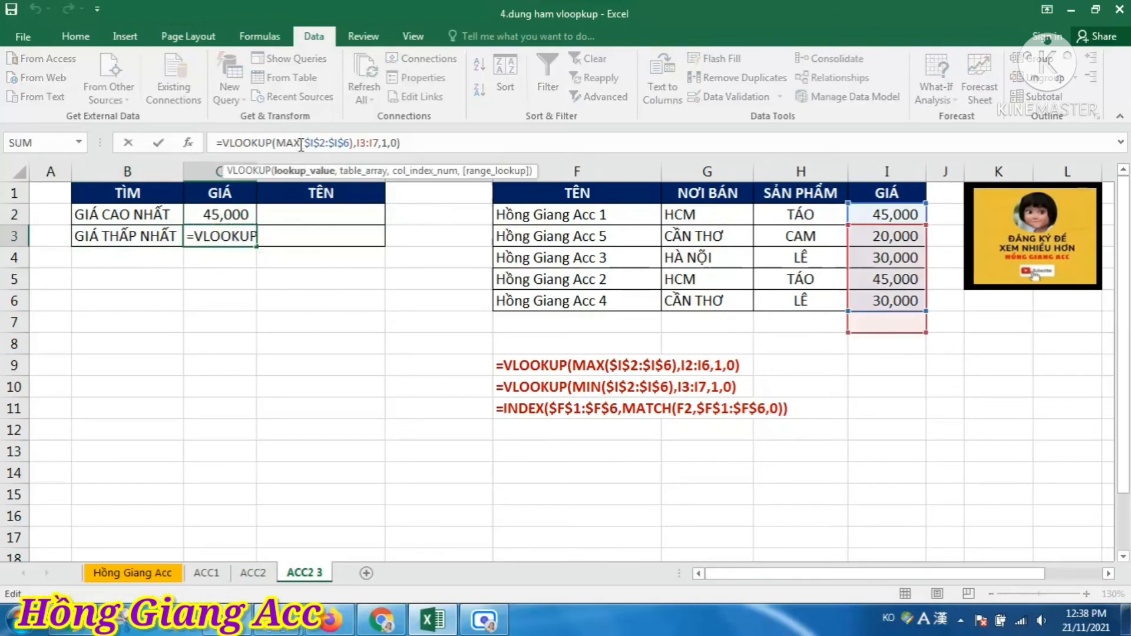
key(BackSpace)
key(BackSpace)
text(IN)
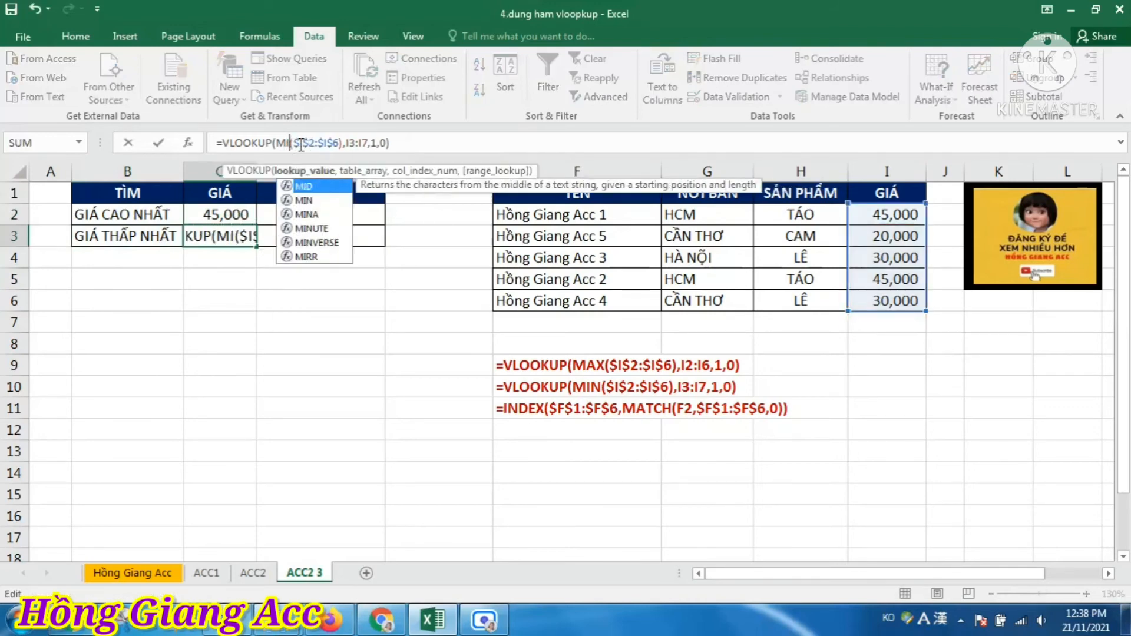
key(Return)
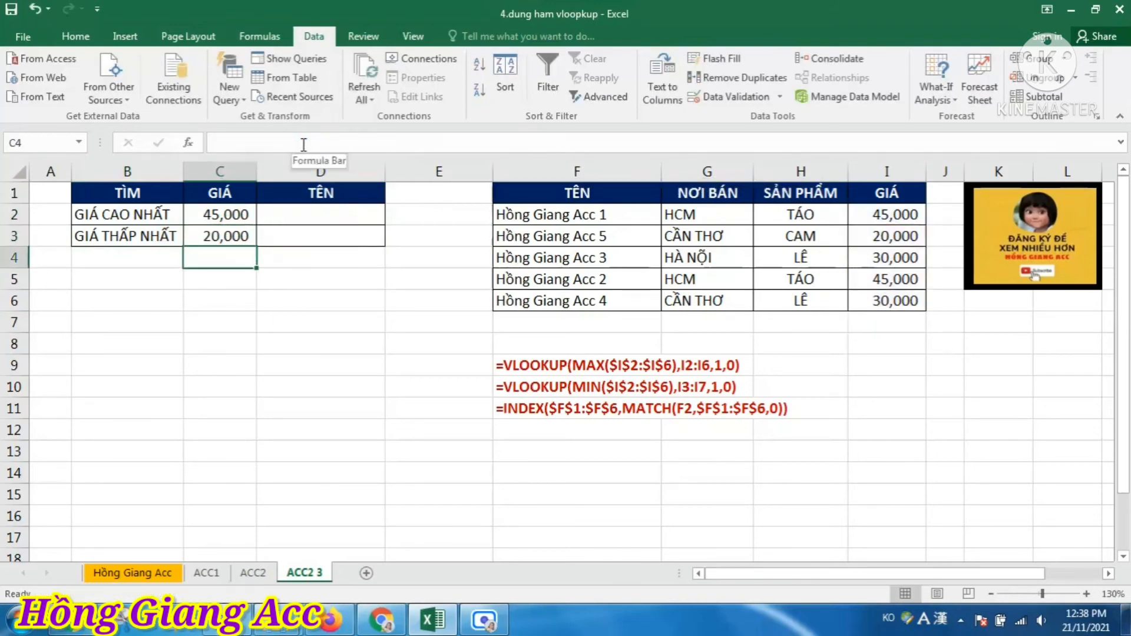
Check the C3 formula against the price in I3, and inspect the empty TÊN cells D2 and D3
click(212, 233)
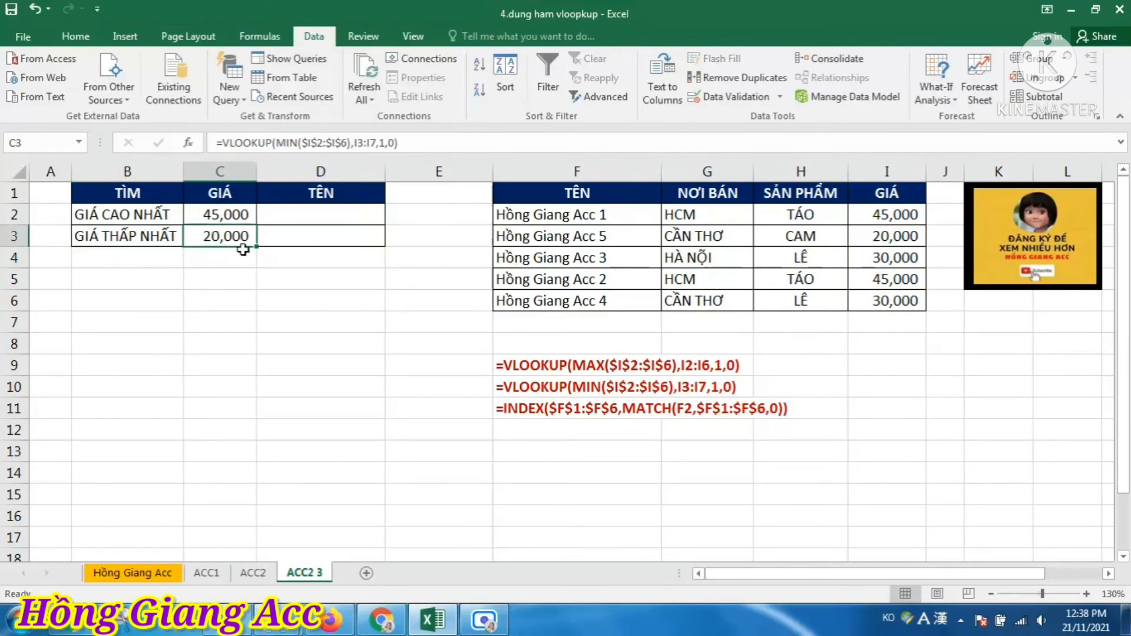
click(884, 239)
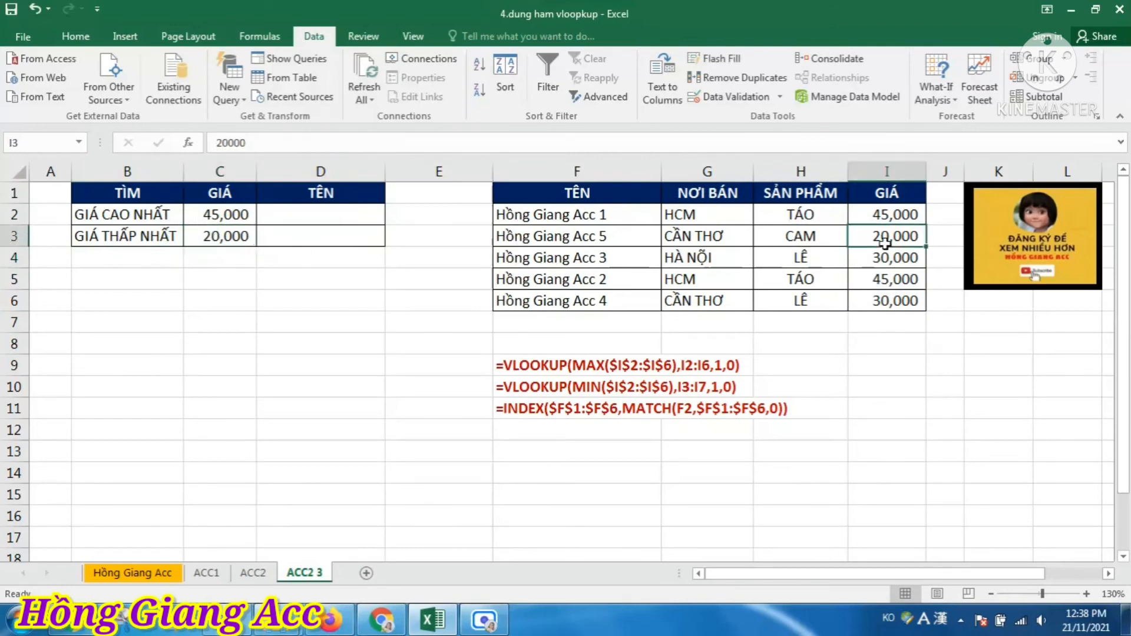
click(213, 242)
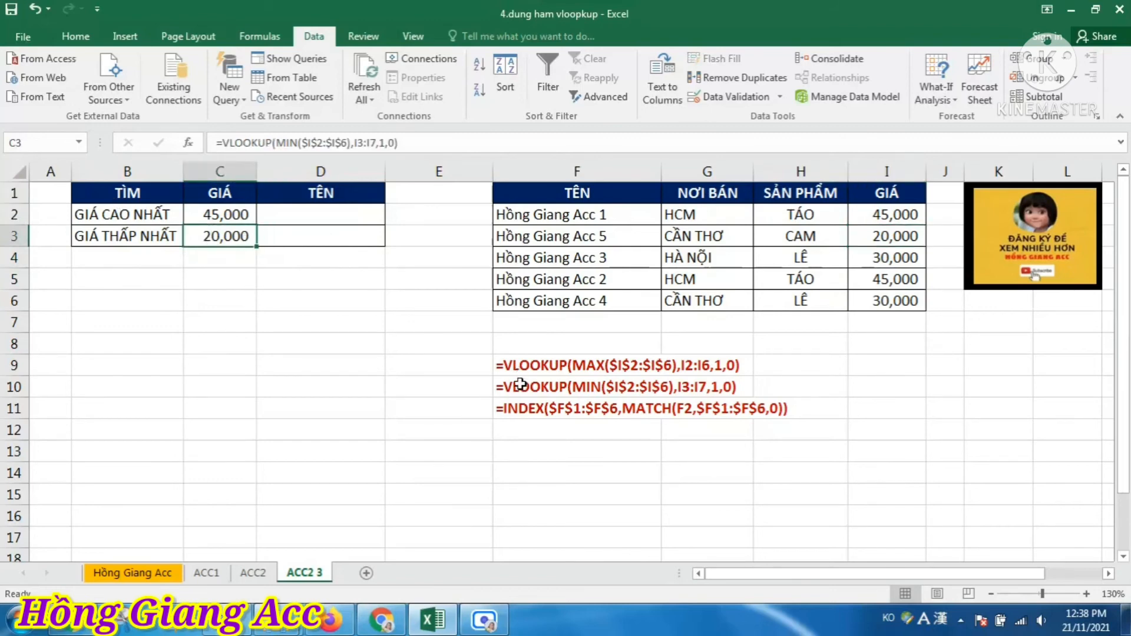
click(314, 218)
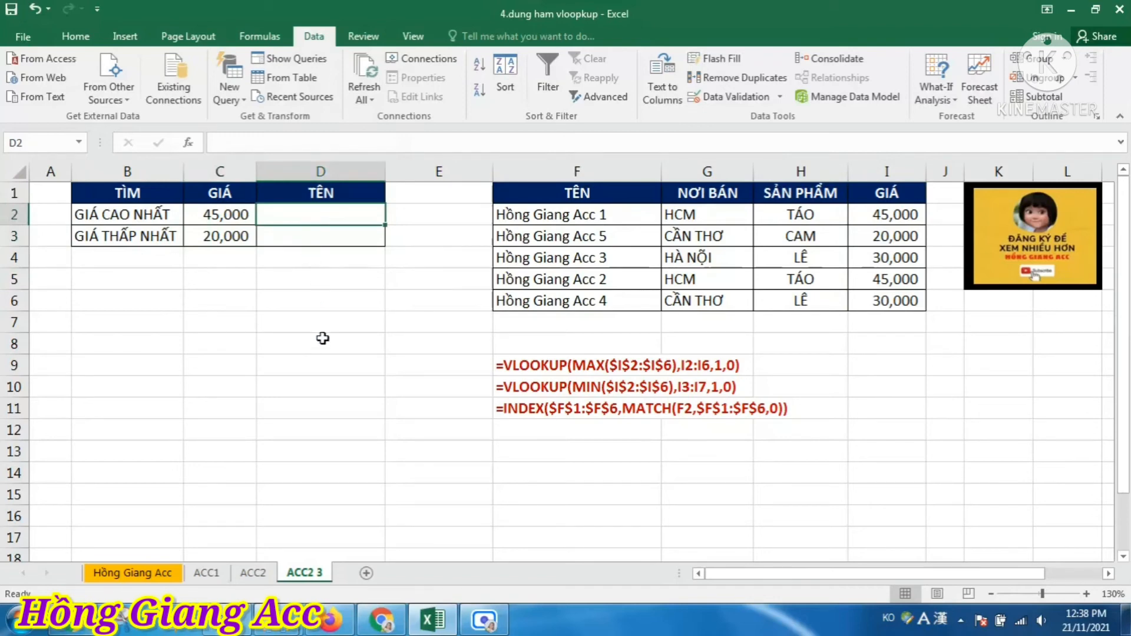
click(329, 236)
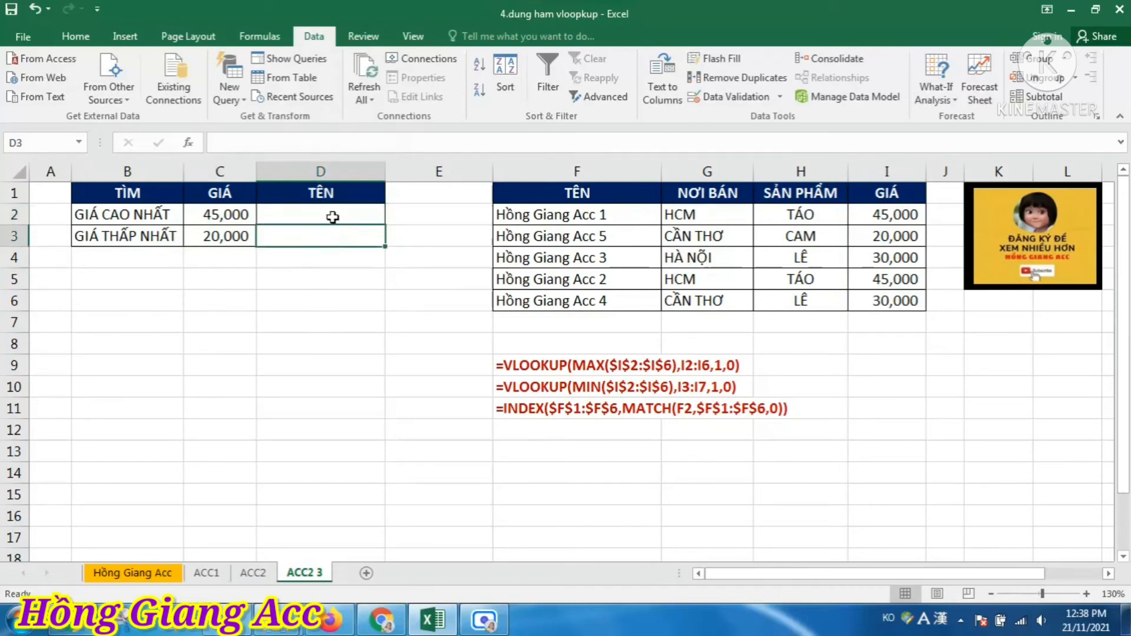
Start an INDEX formula in D2 with the absolute range $F$1:$F$6 as its array
click(333, 217)
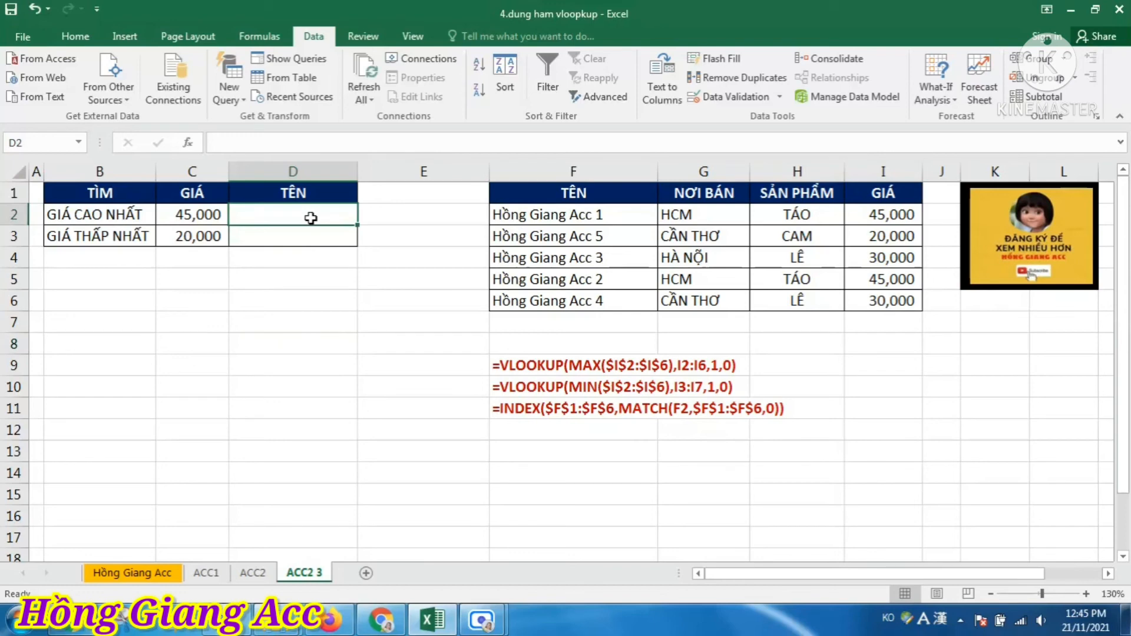
text(=IN)
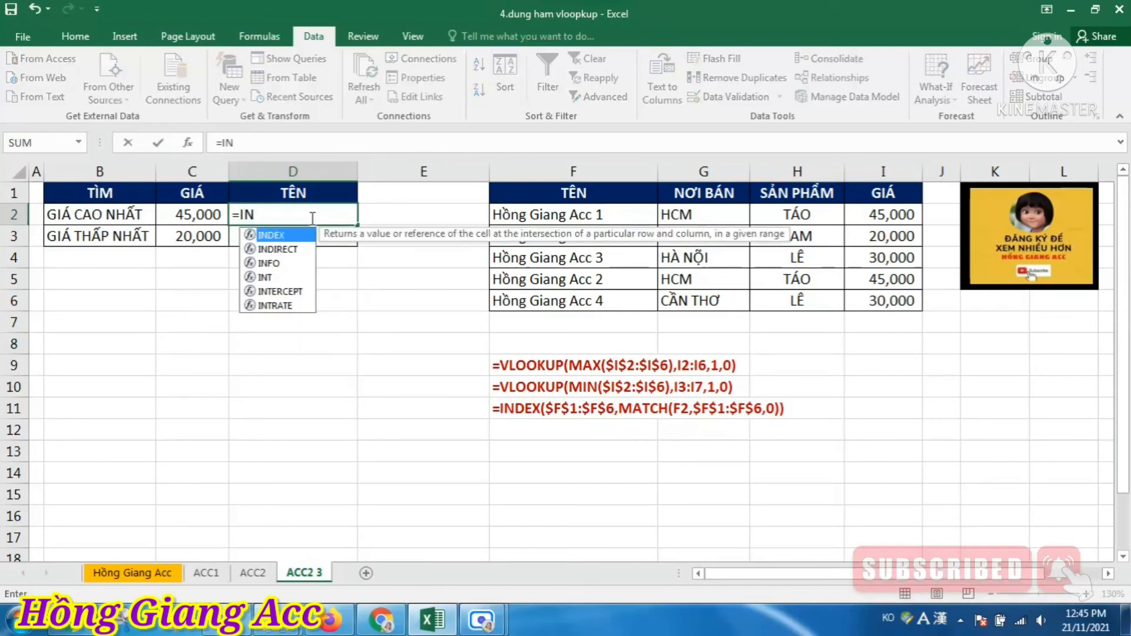
key(Tab)
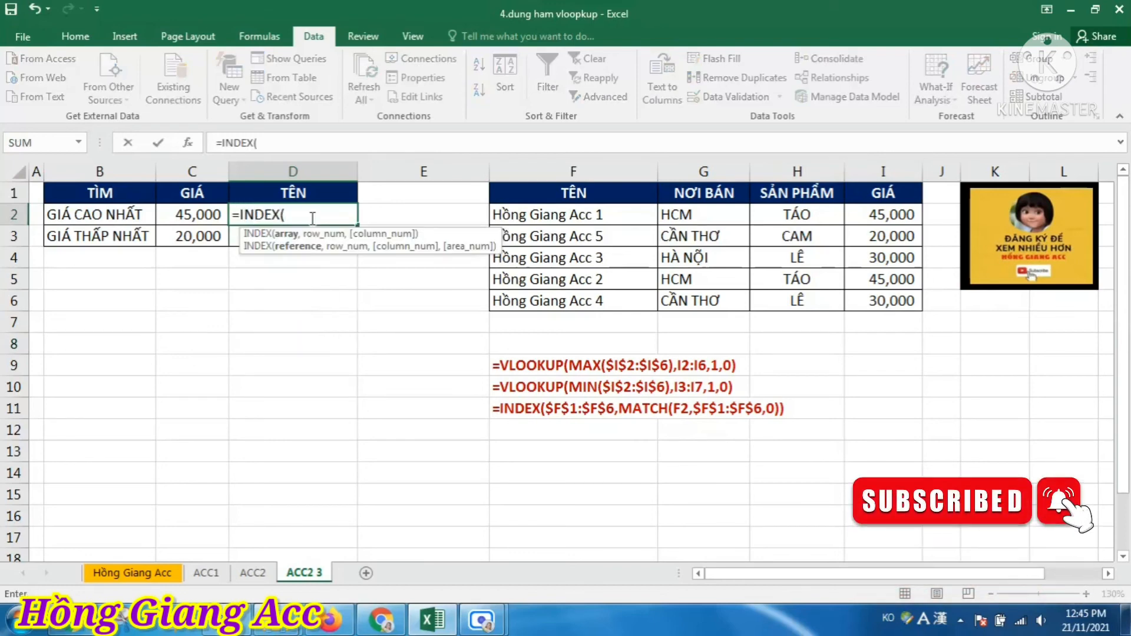
drag(610, 194, 609, 300)
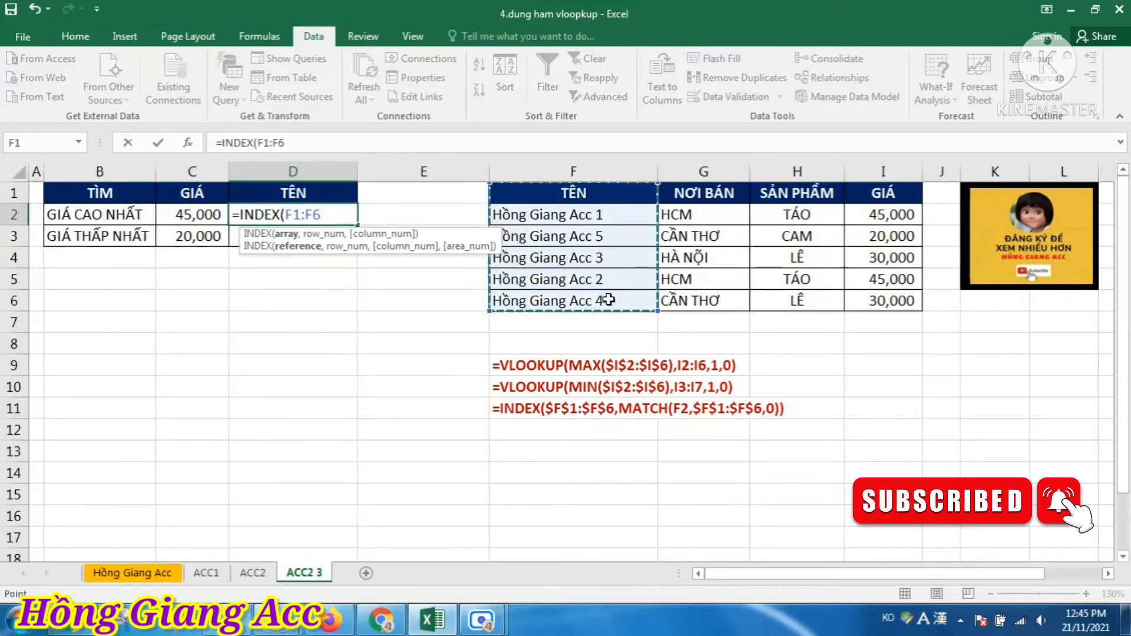
key(F4)
text(,)
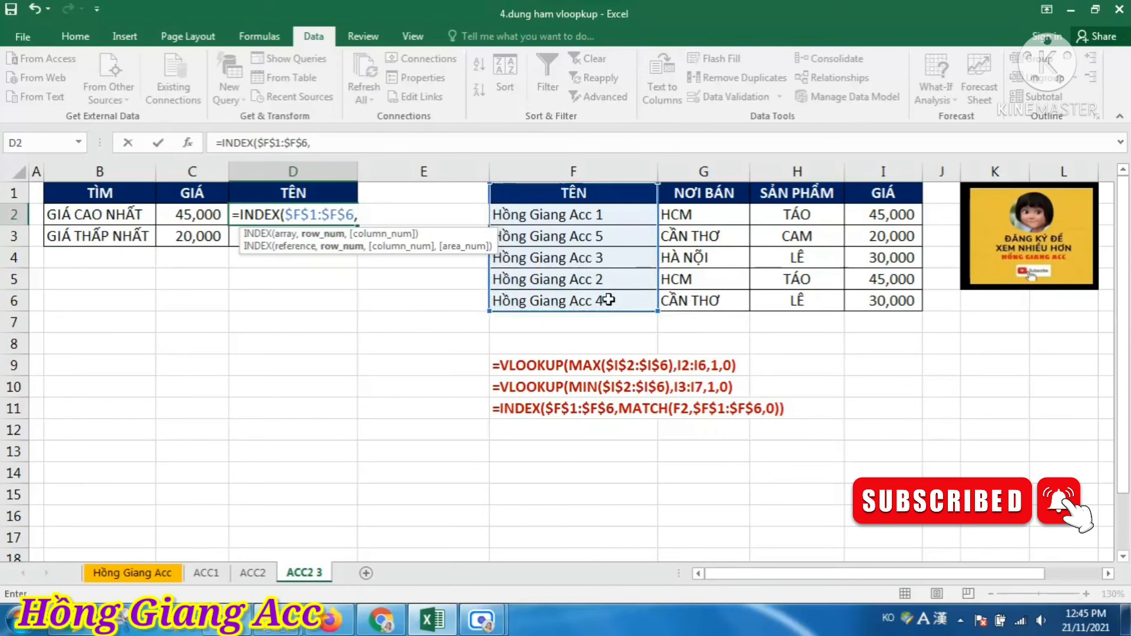
Complete the D2 formula with a nested MATCH of C2 in $I$1:$I$6, using match type 0
text(MAT)
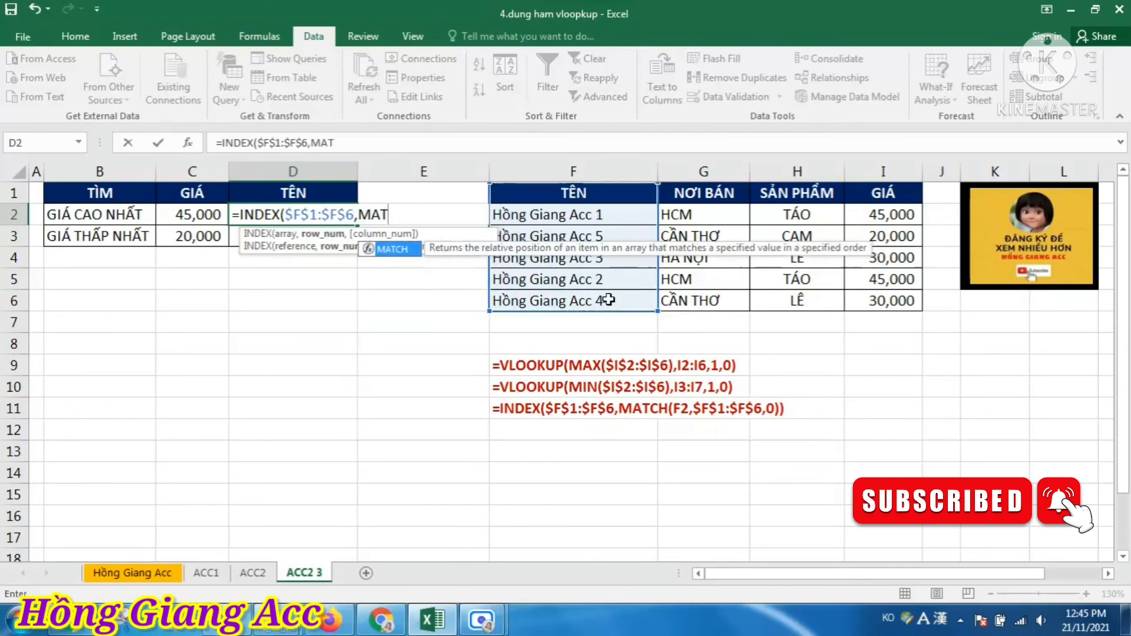
text(CH()
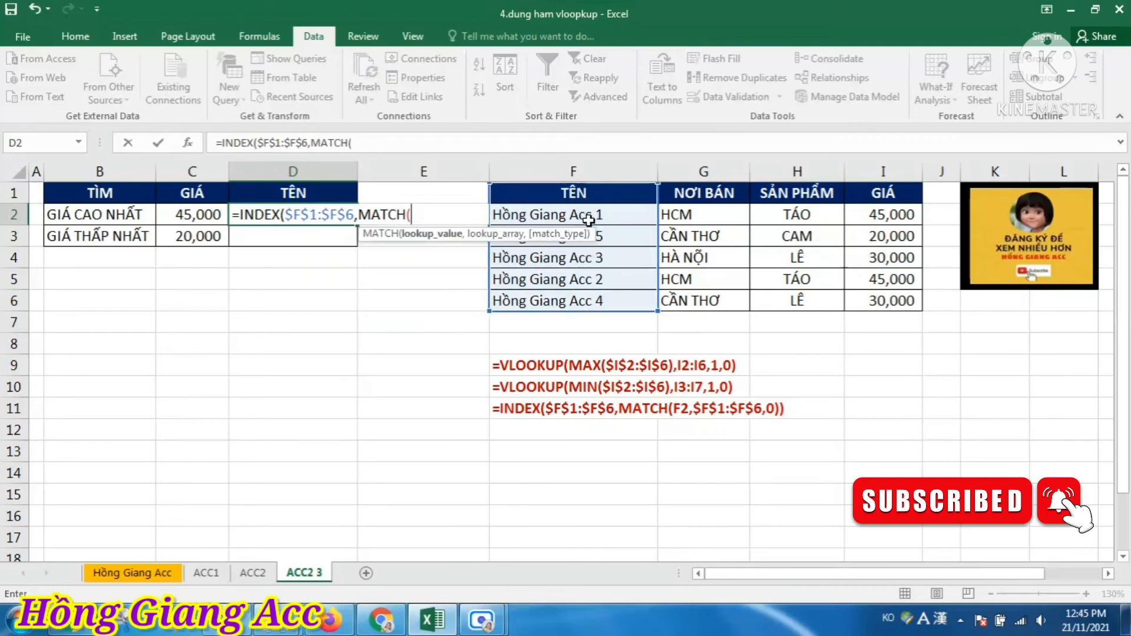
click(186, 217)
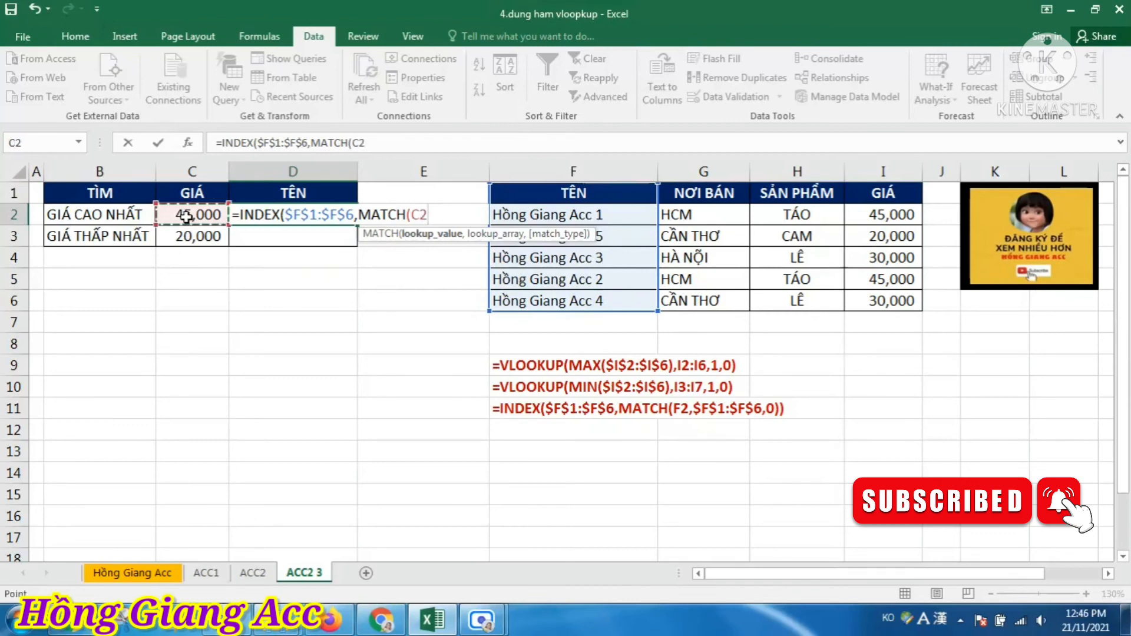
text(,)
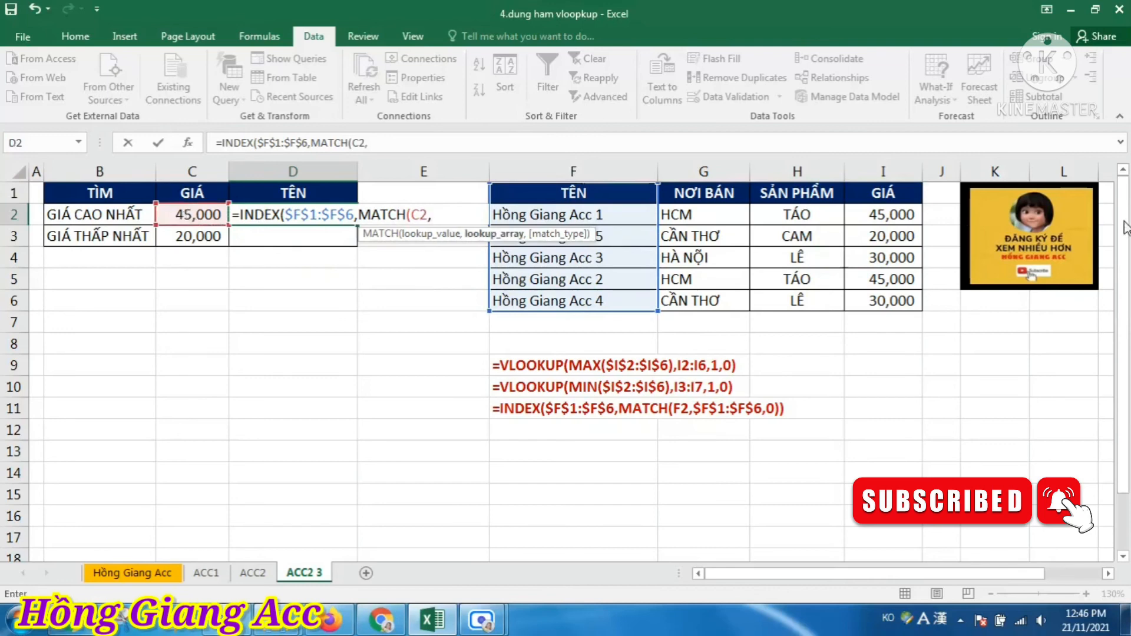
drag(874, 193, 881, 302)
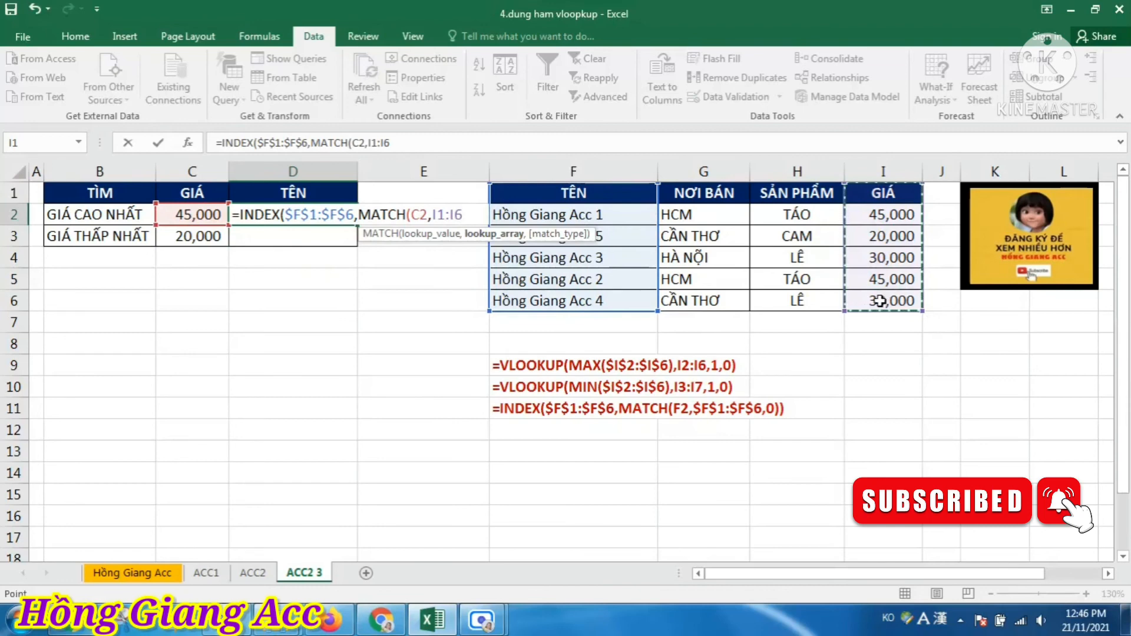
key(F4)
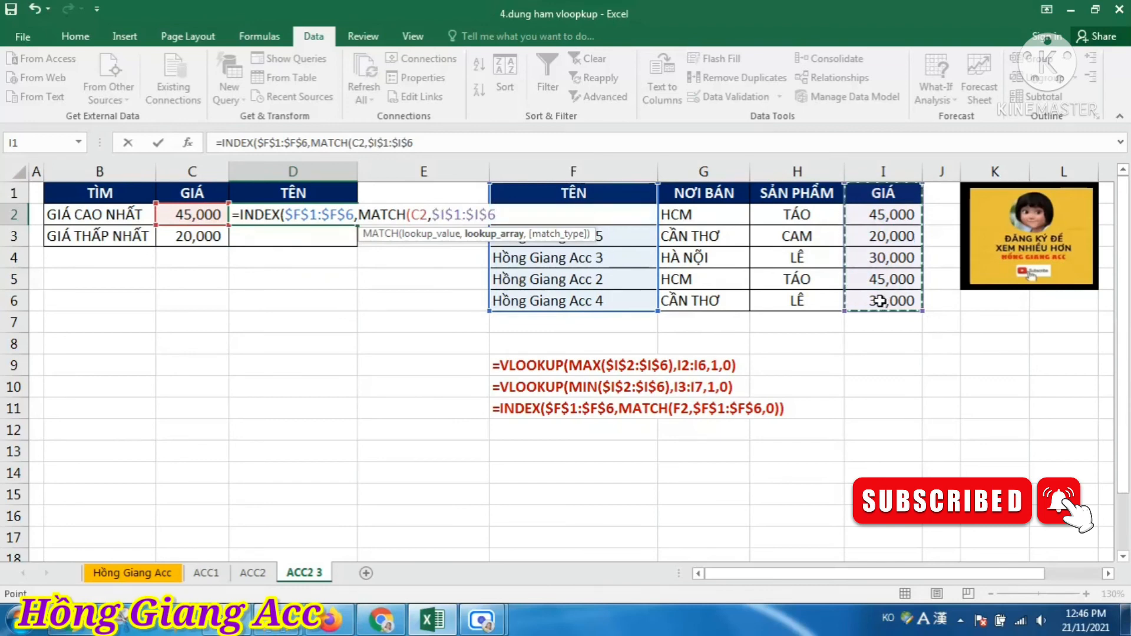
text(,)
text(0)))
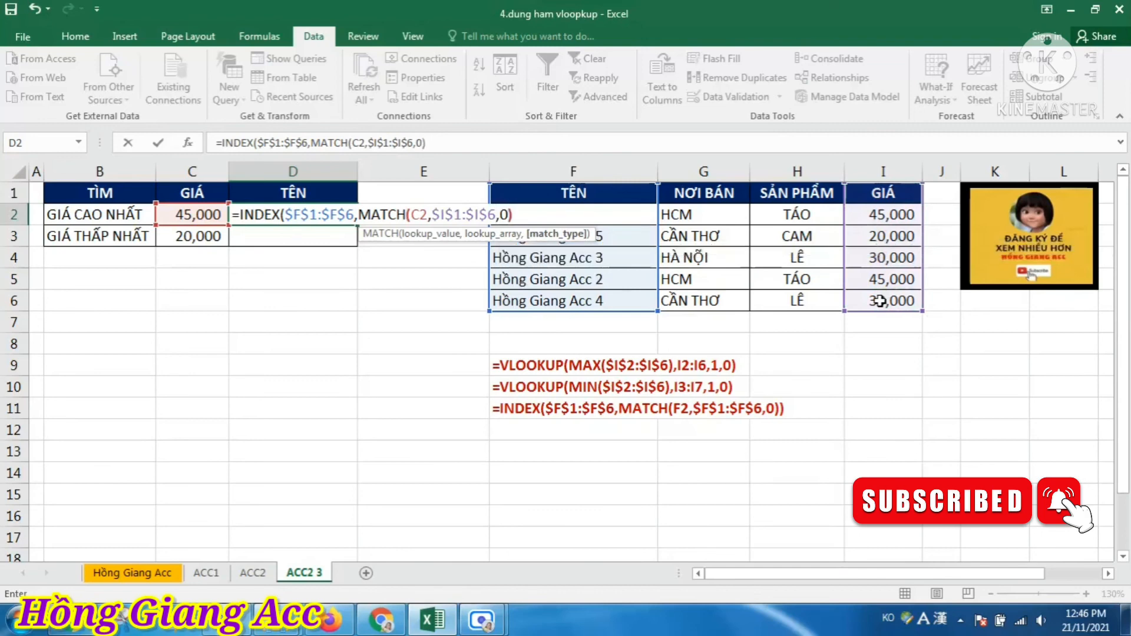
key(Return)
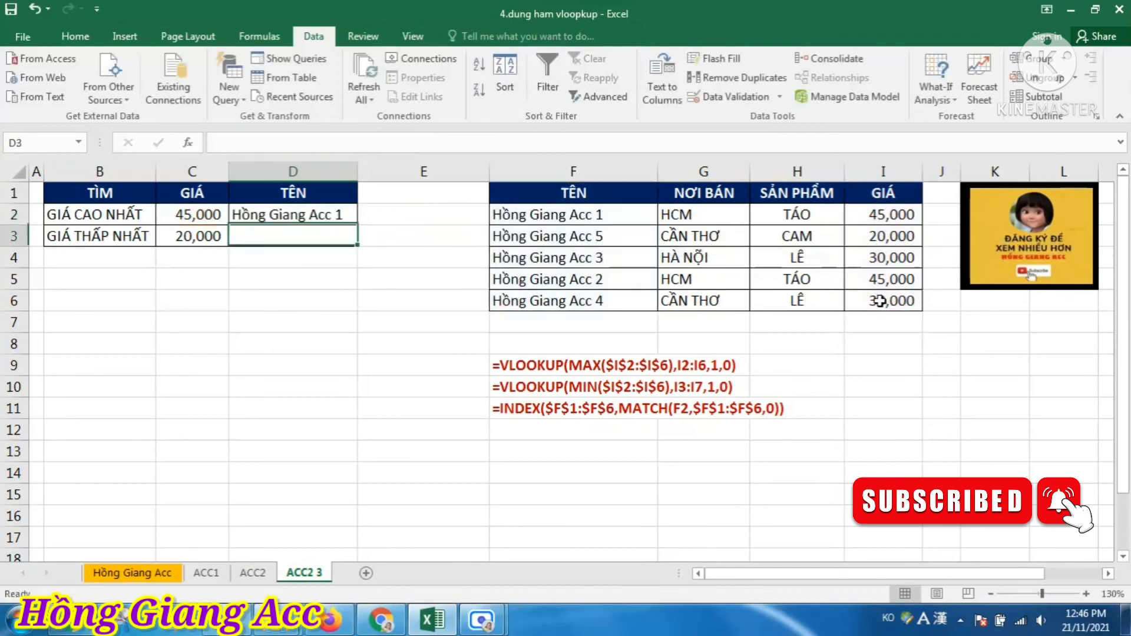
Copy the D2 name formula into D3, and check the formulas in C3 and D2
click(291, 209)
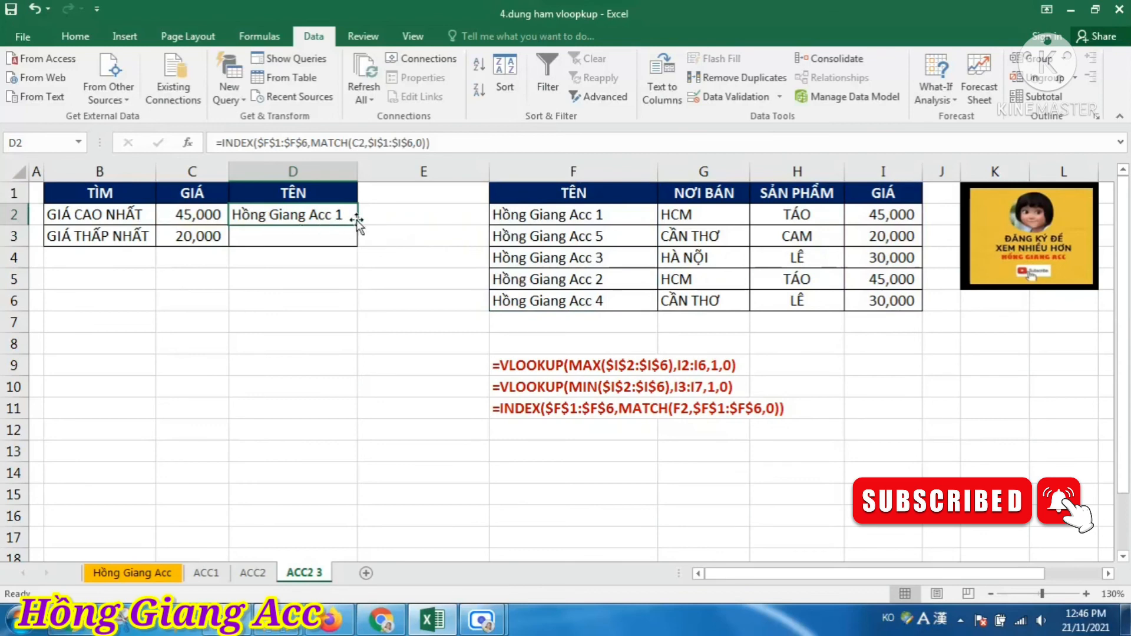
drag(356, 225, 354, 245)
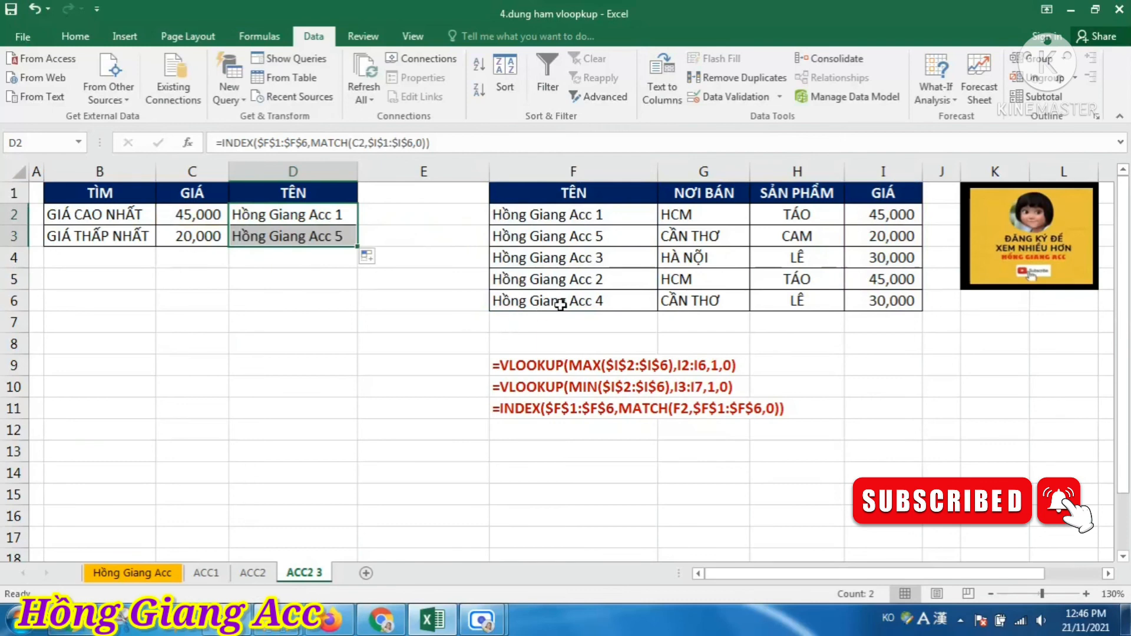
click(884, 248)
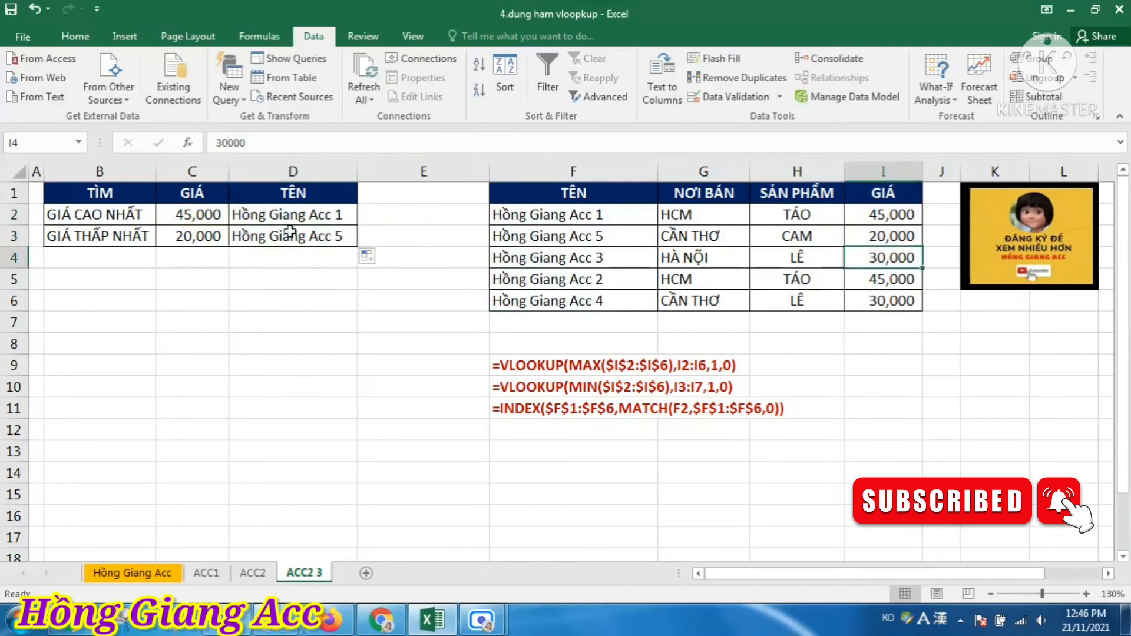
click(203, 230)
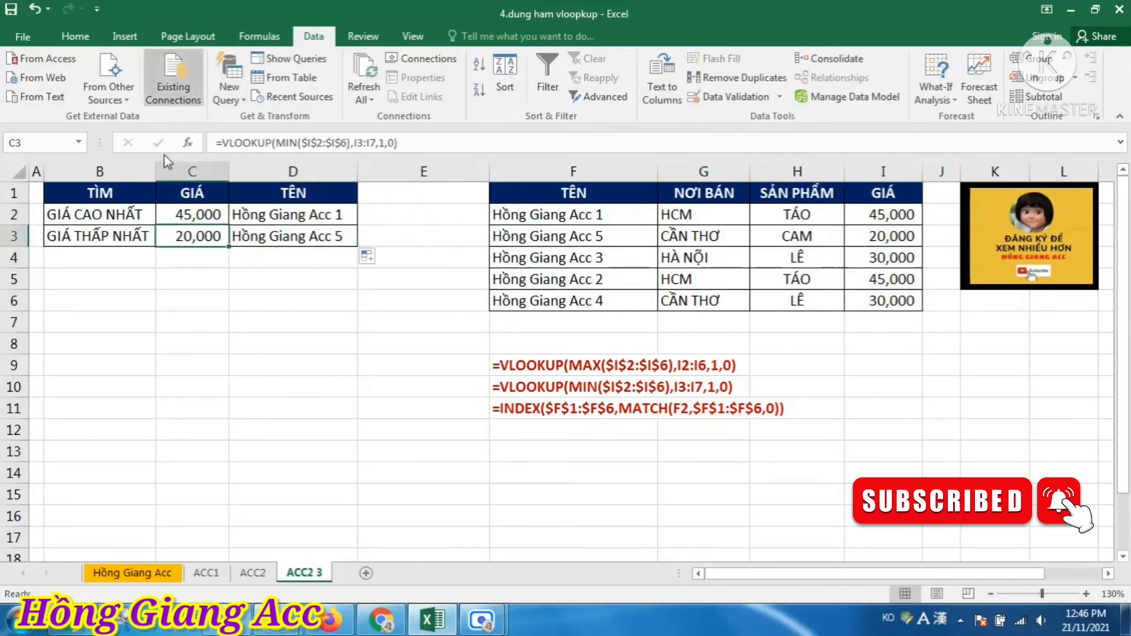
click(211, 295)
click(275, 223)
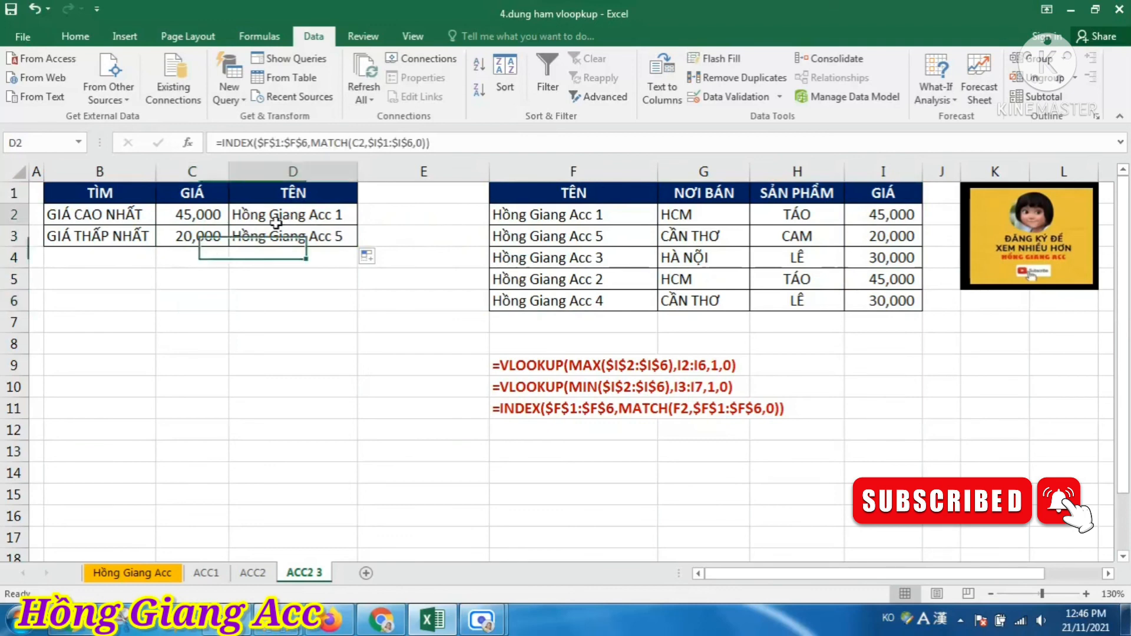
click(189, 242)
Set the price in I5 to 10000 to test the lowest-price lookup
click(882, 282)
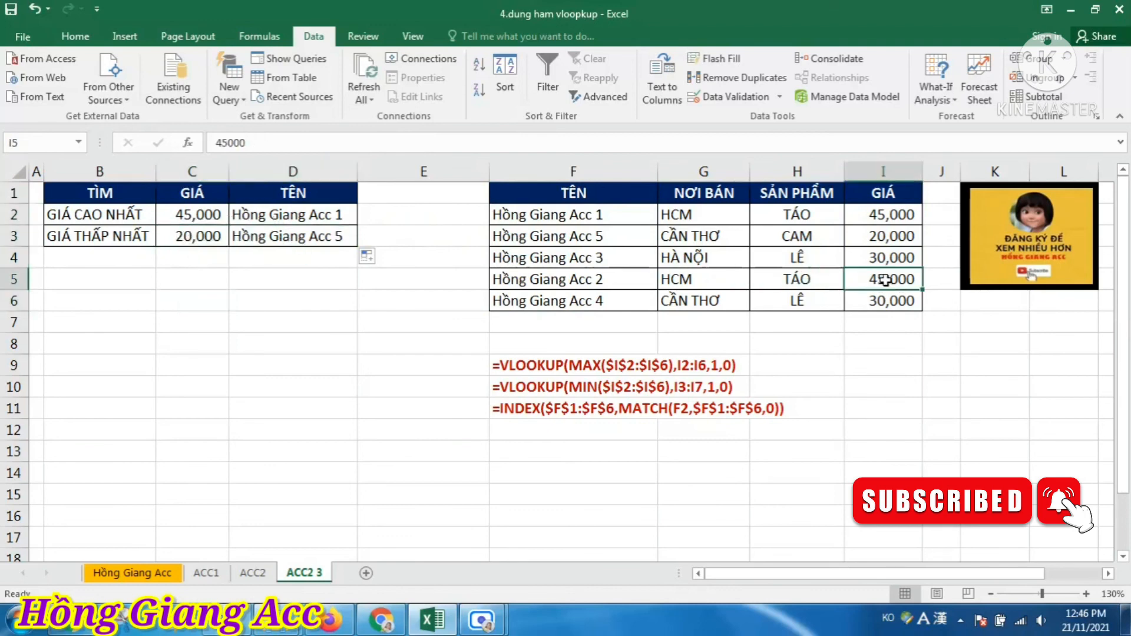
text(10,0)
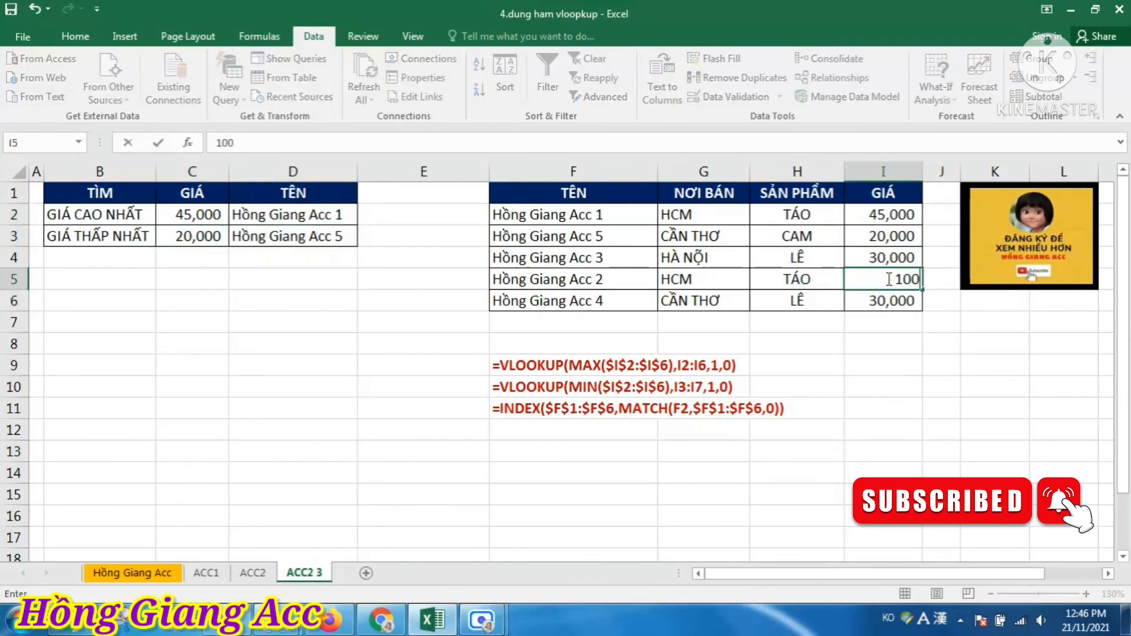
text(00)
key(Return)
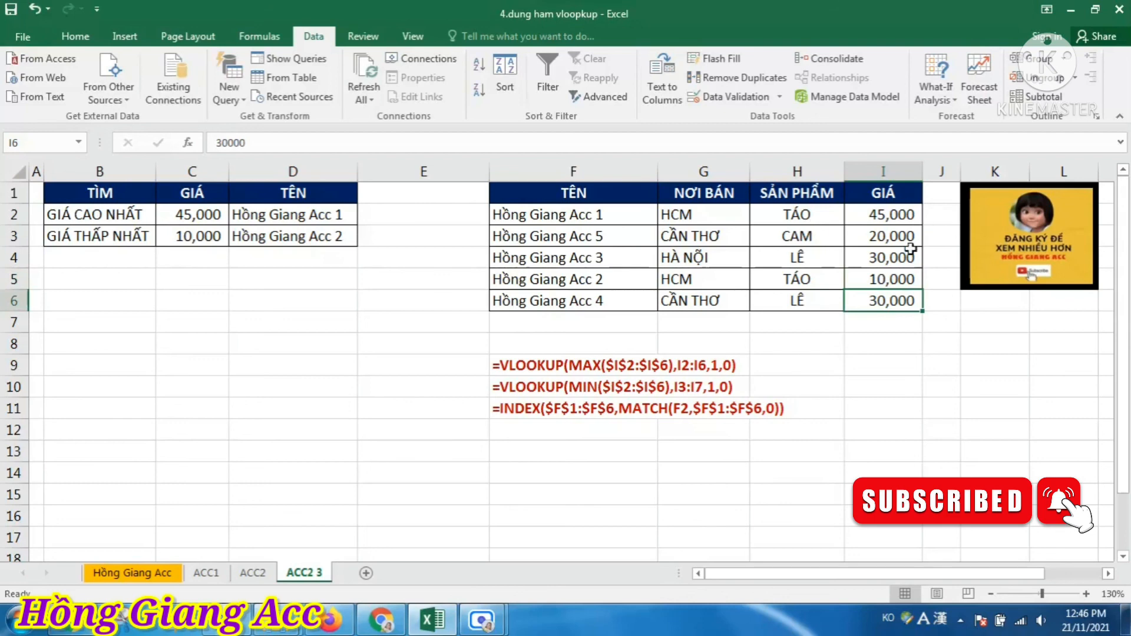
Set the price in I3 to 50000 to test the highest-price lookup
click(899, 233)
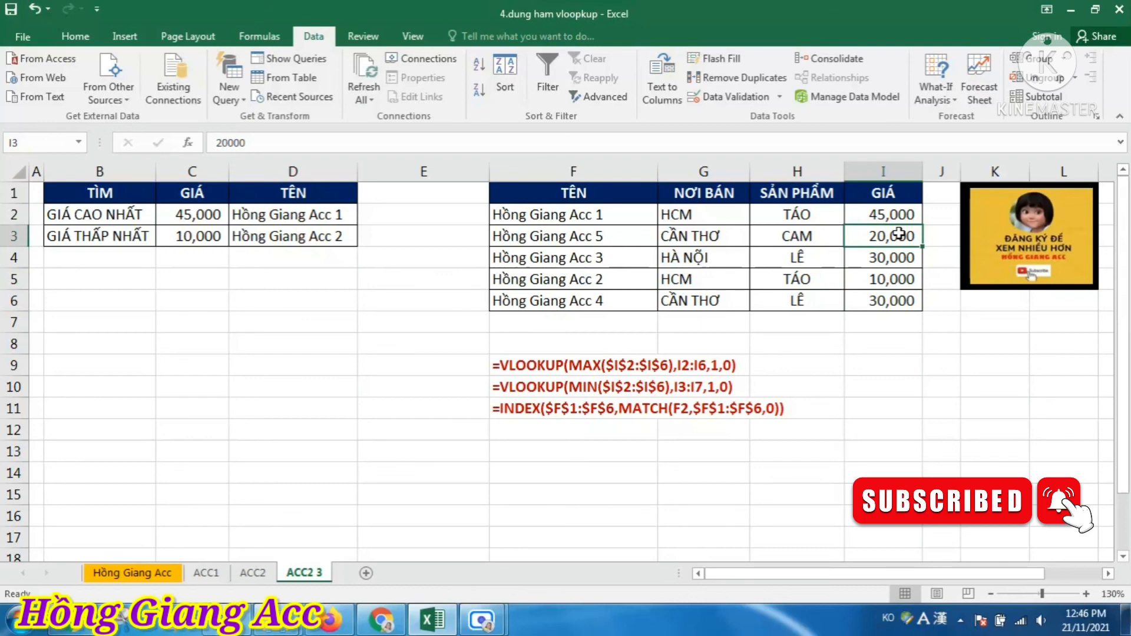
text(50000)
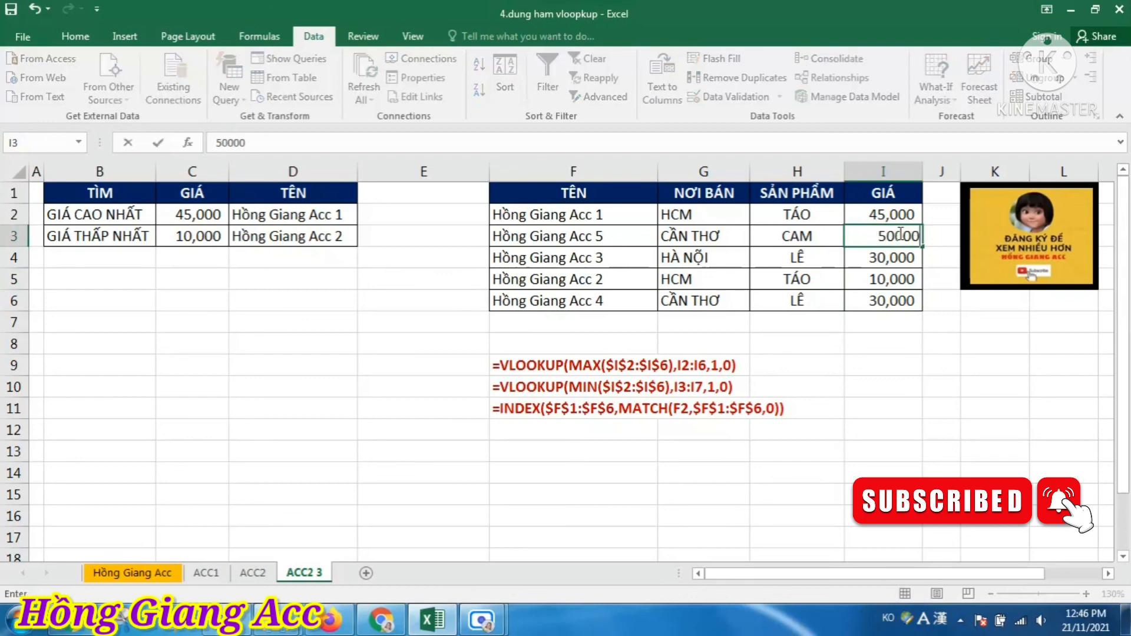
key(Return)
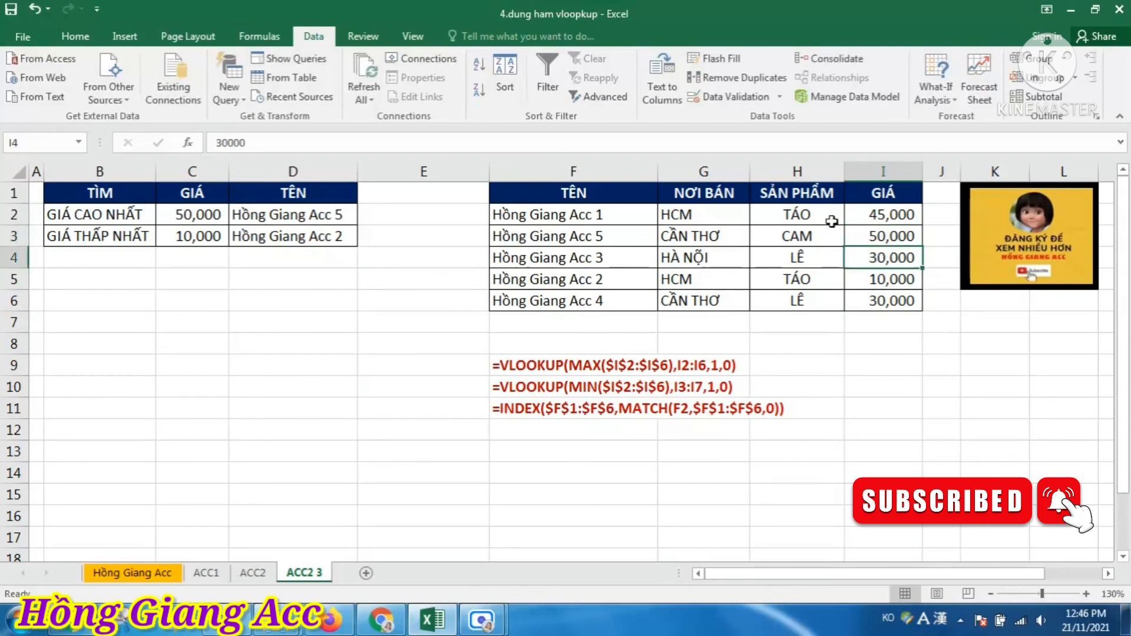
click(267, 346)
click(192, 308)
click(237, 294)
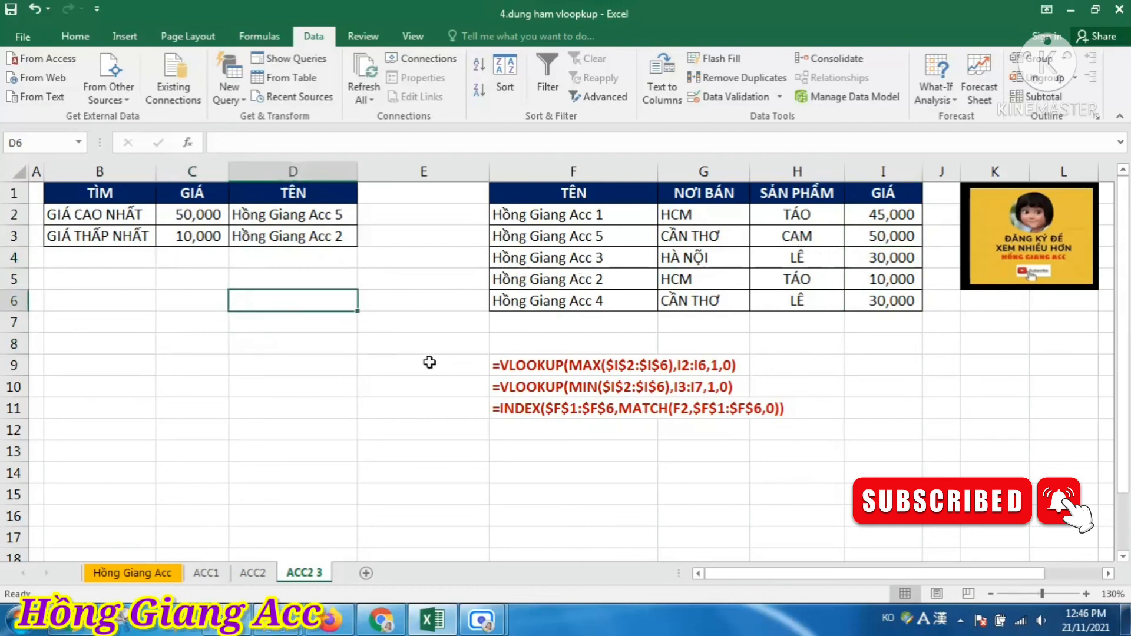
Replace the sample INDEX formula in F11 with =FORMULATEXT(D2)
click(526, 412)
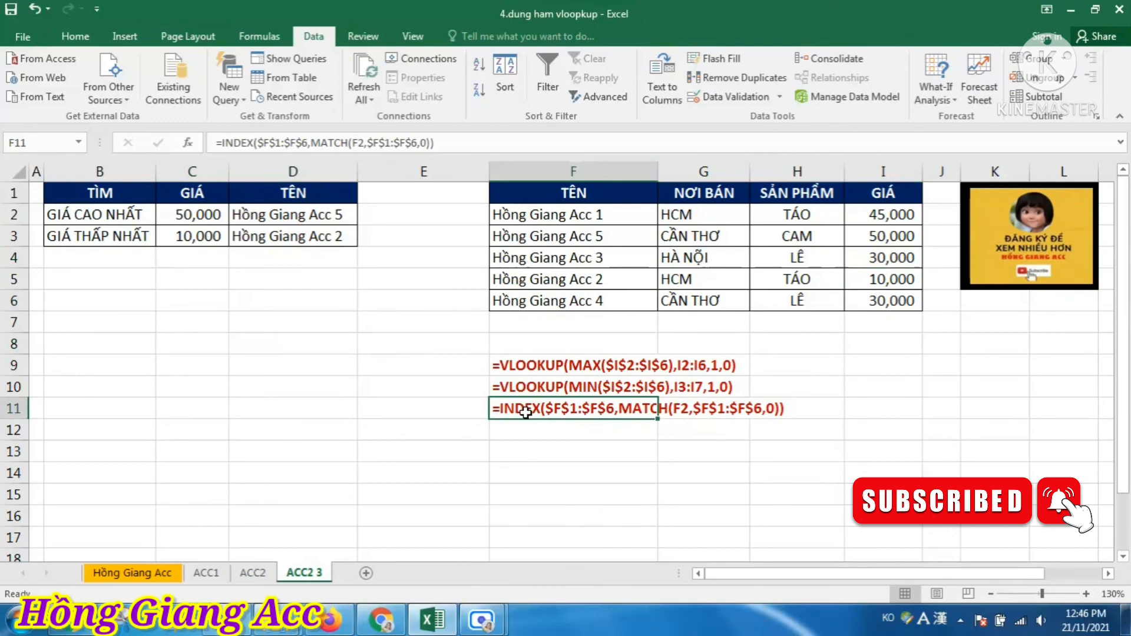
text(=FOR)
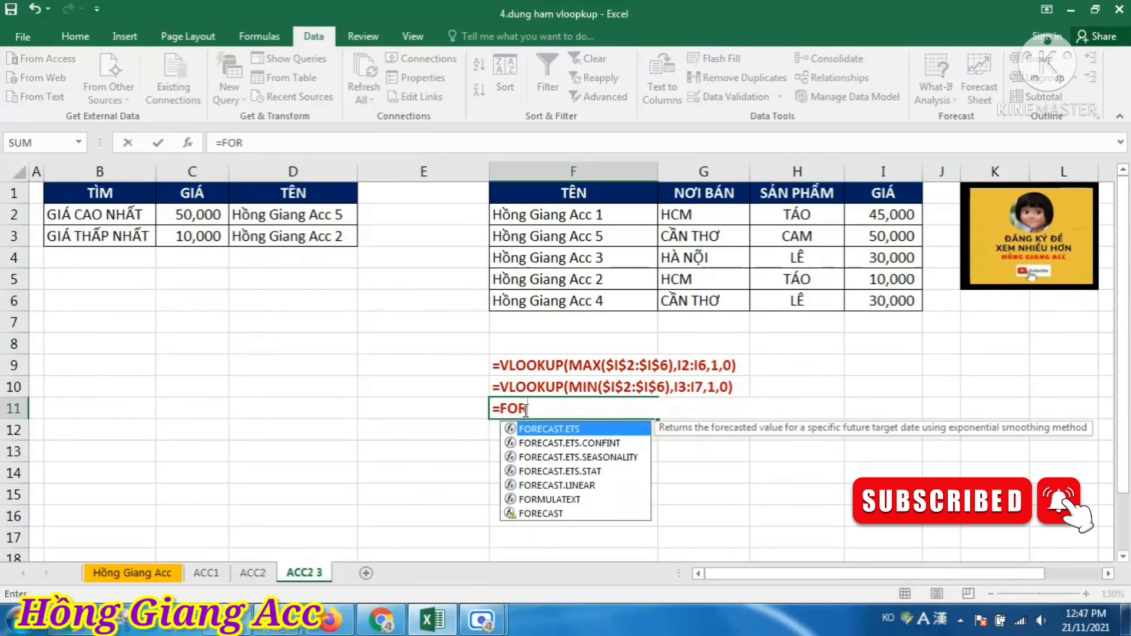
key(Down)
key(Down)
key(Down)
key(Down)
key(Down)
key(Tab)
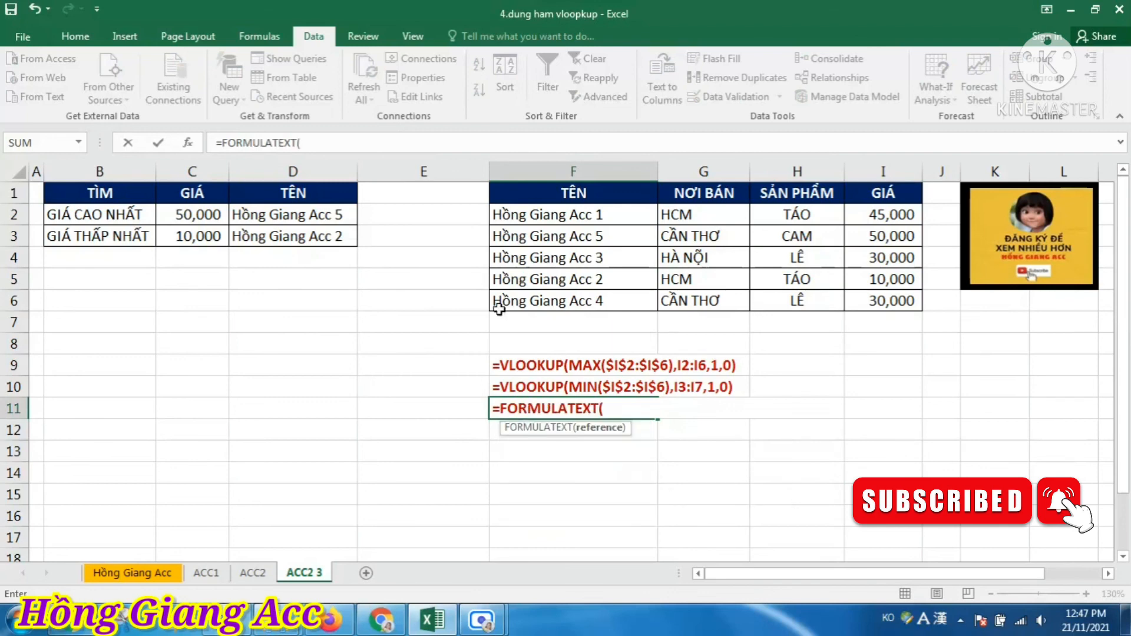
click(300, 217)
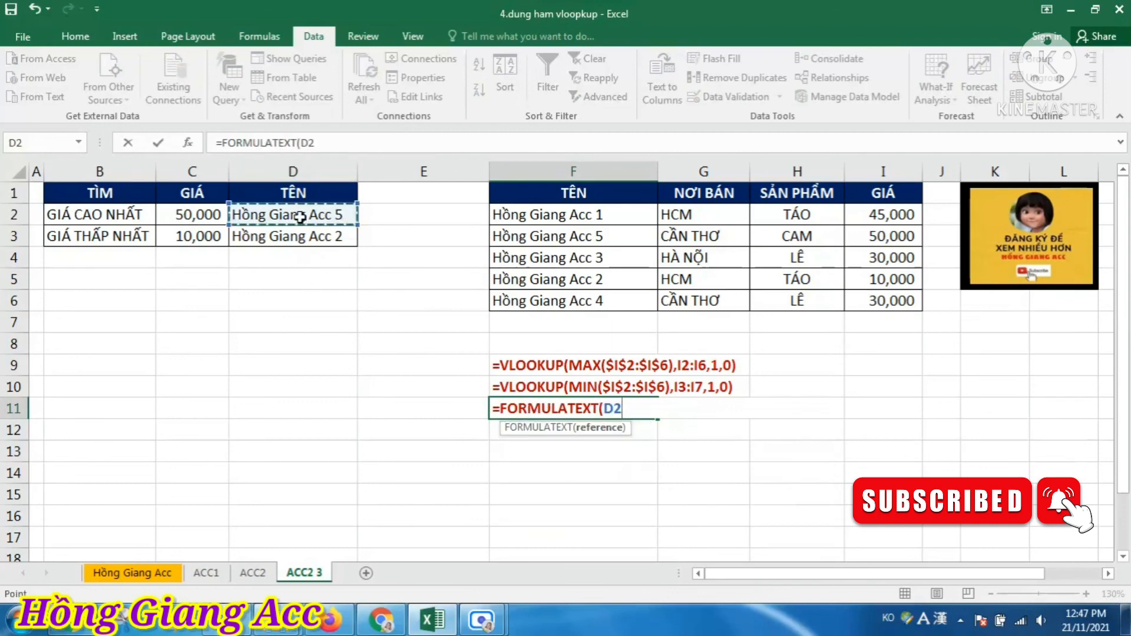
text())
key(Return)
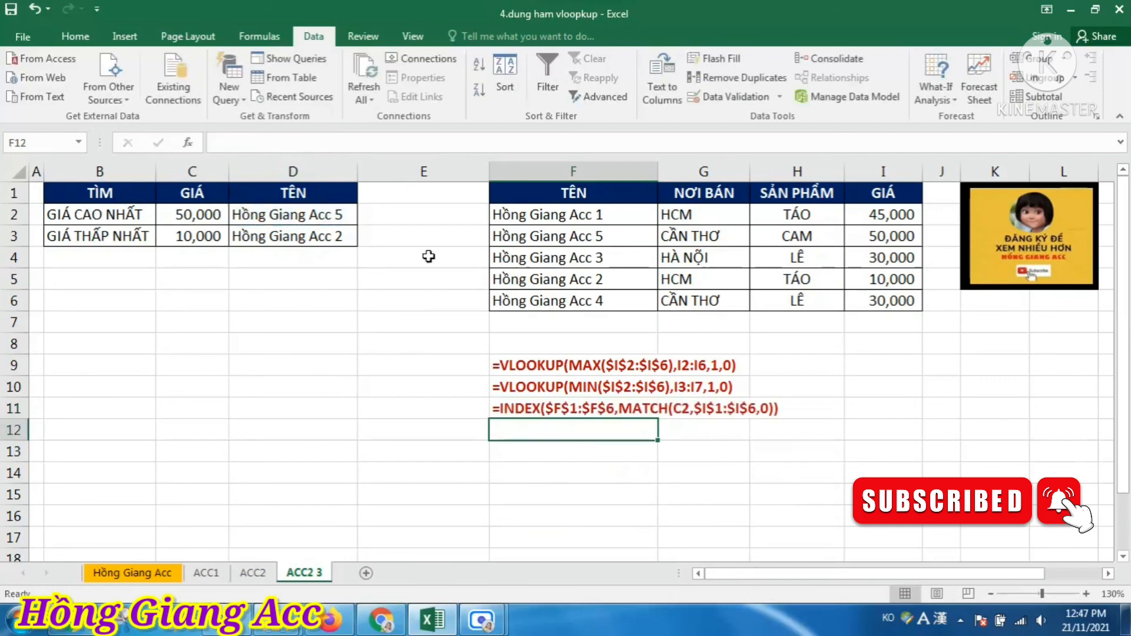
click(800, 490)
click(367, 479)
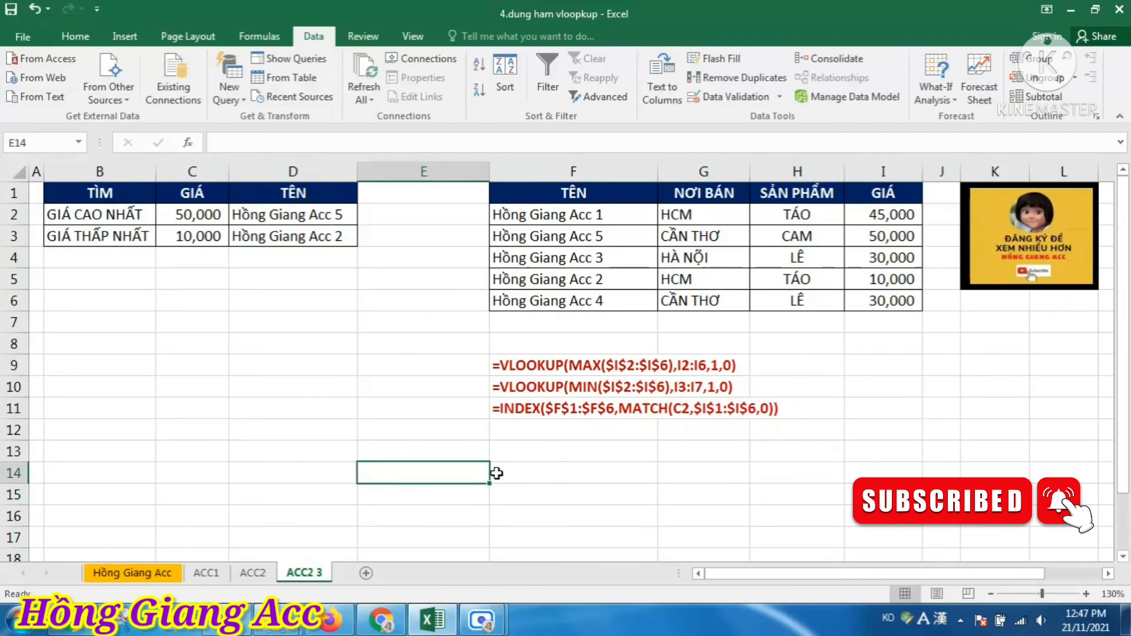
click(536, 473)
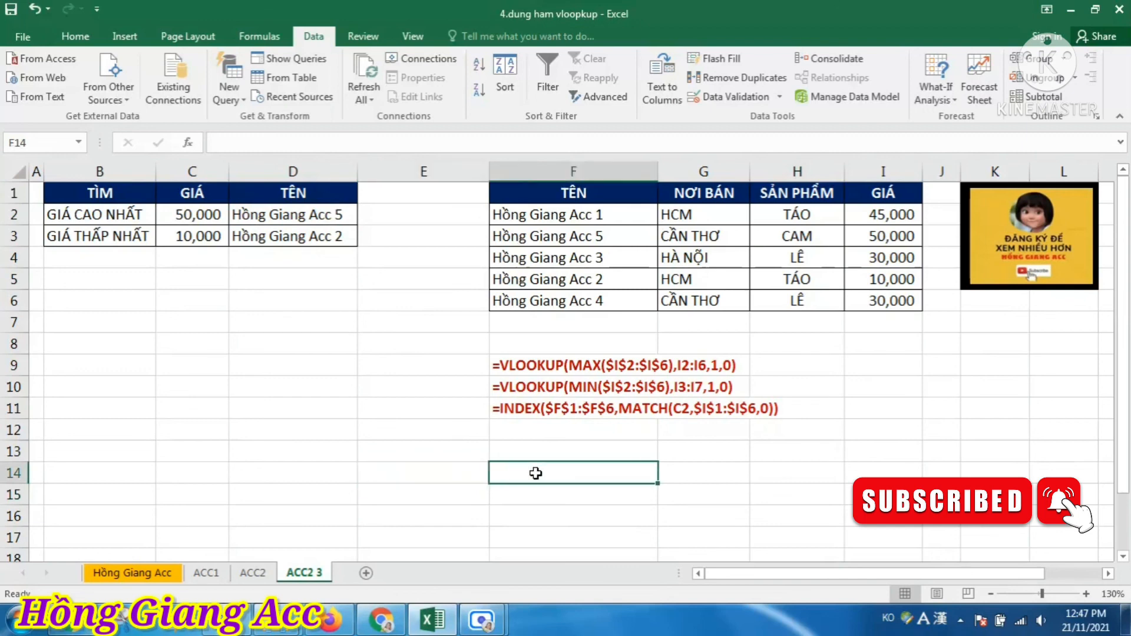